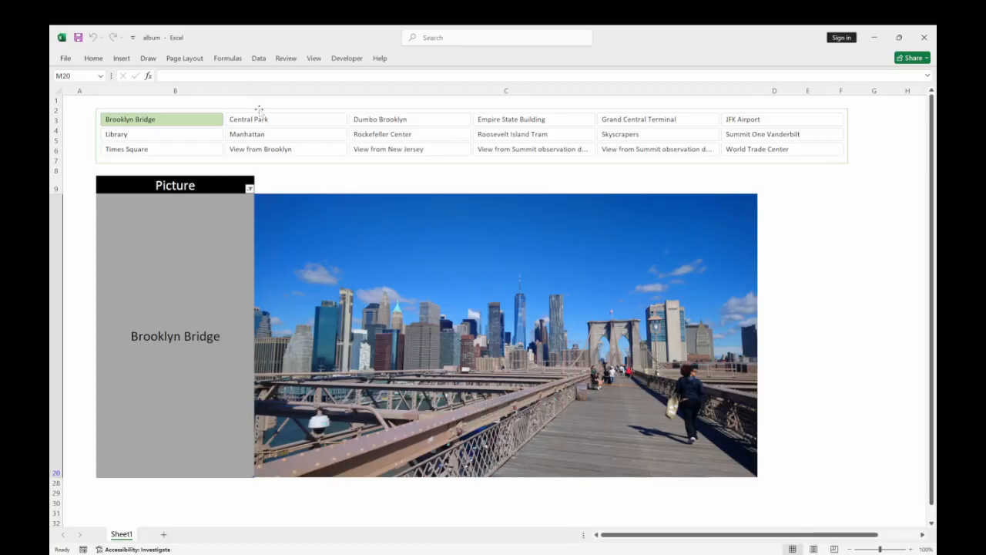
View the album pictures from Central Park through JFK Airport one by one with the picture slicer.
left_click(262, 118)
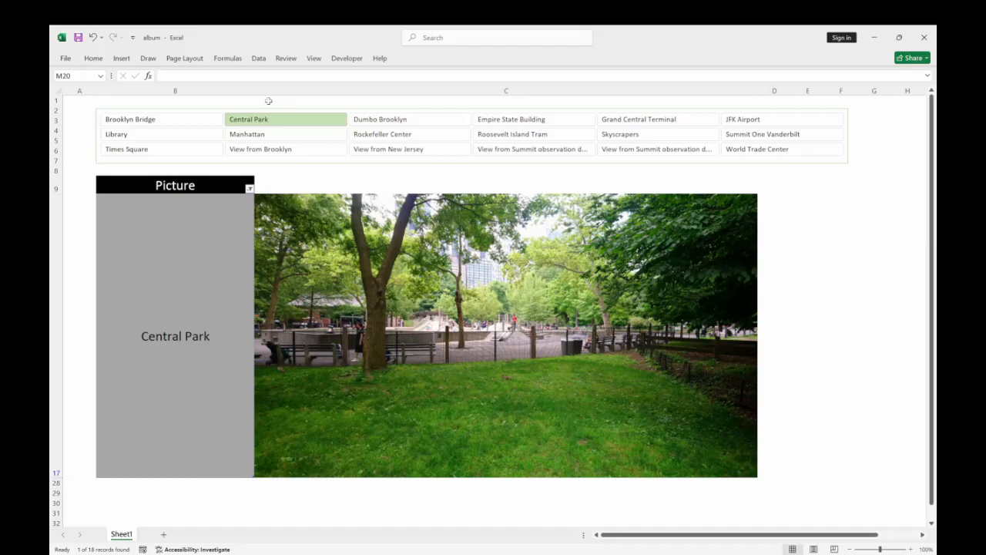
left_click(376, 119)
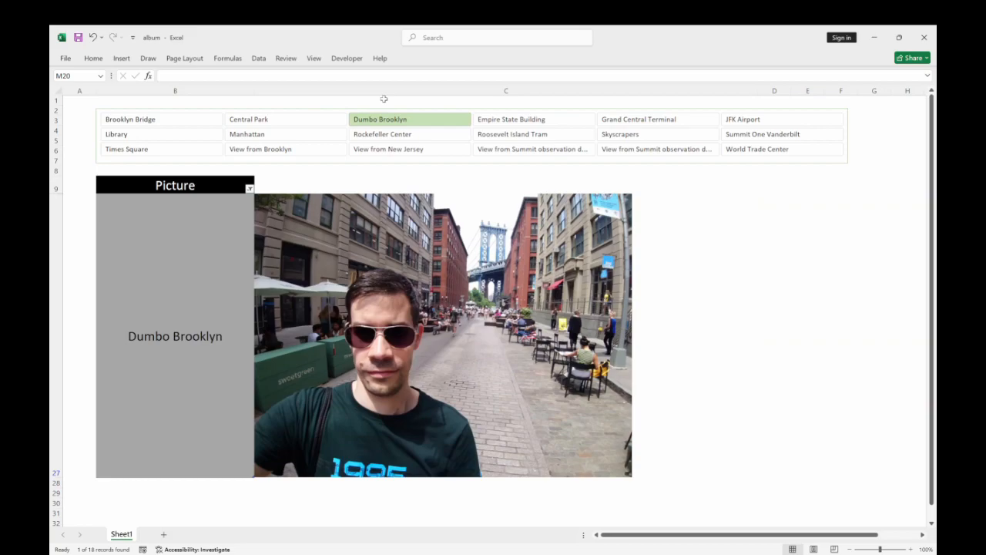
left_click(497, 121)
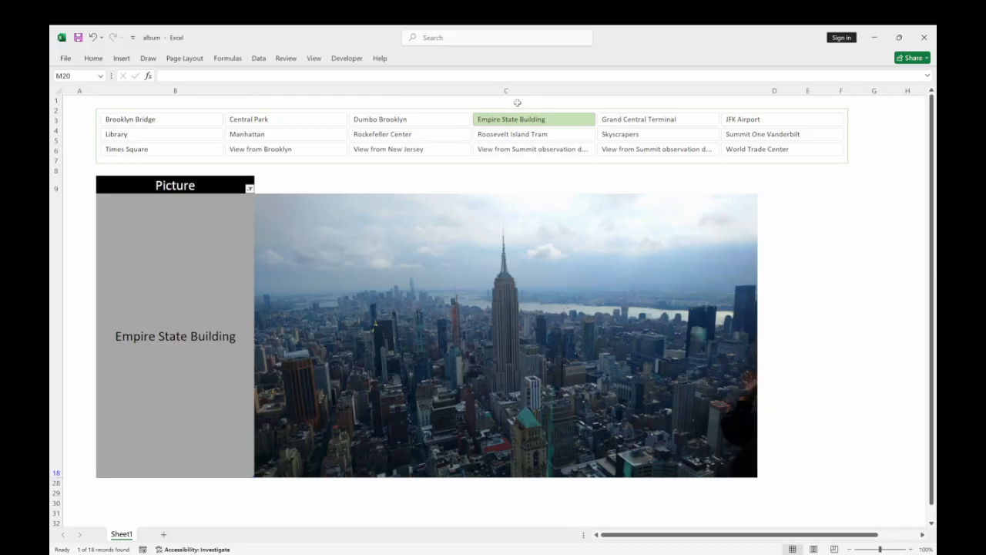
left_click(619, 121)
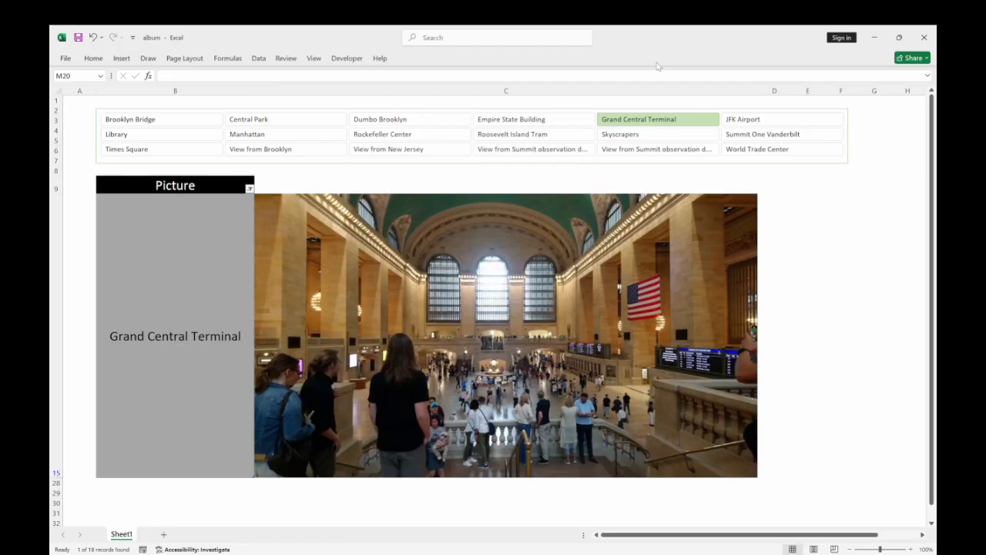
left_click(747, 121)
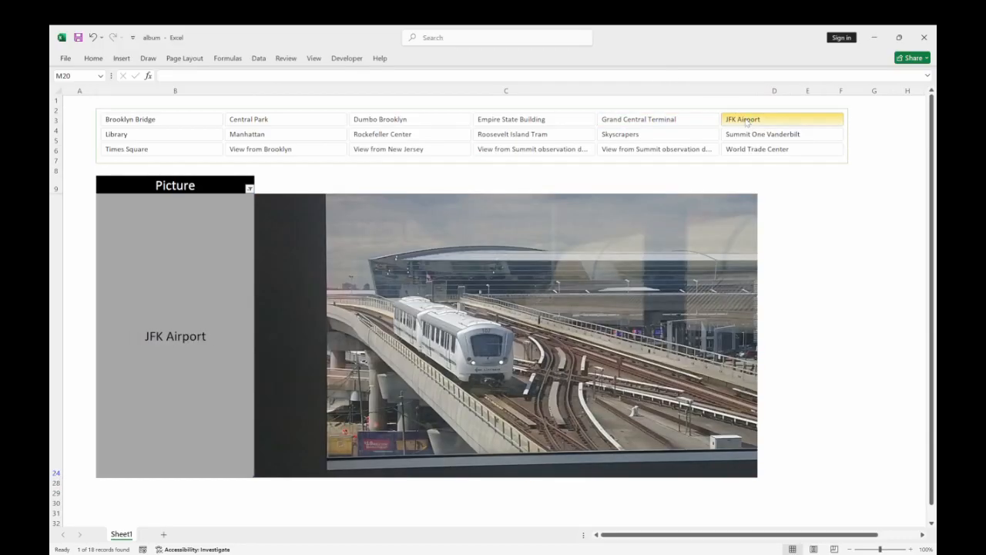
View the slicer's second row of pictures one by one, from Library through Summit One Vanderbilt.
left_click(107, 138)
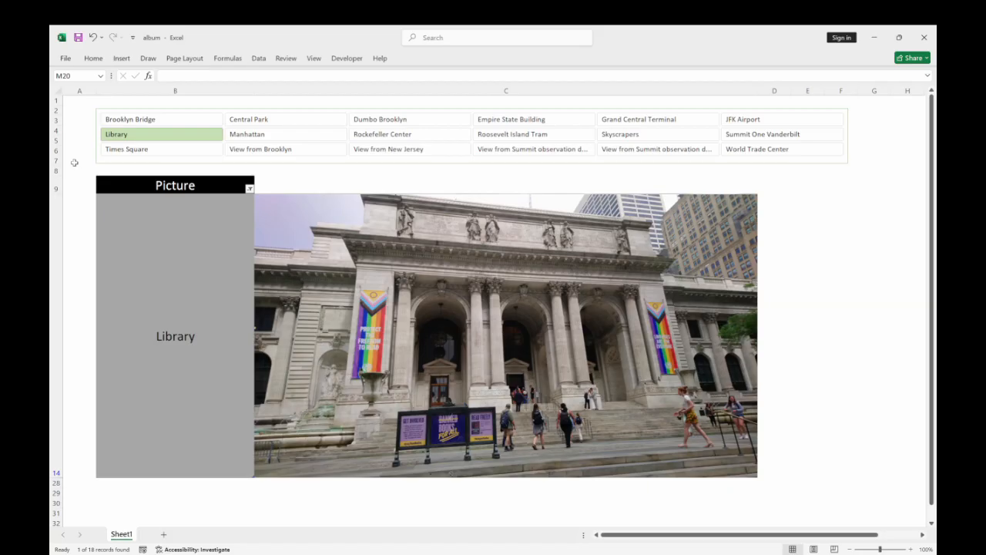
left_click(254, 137)
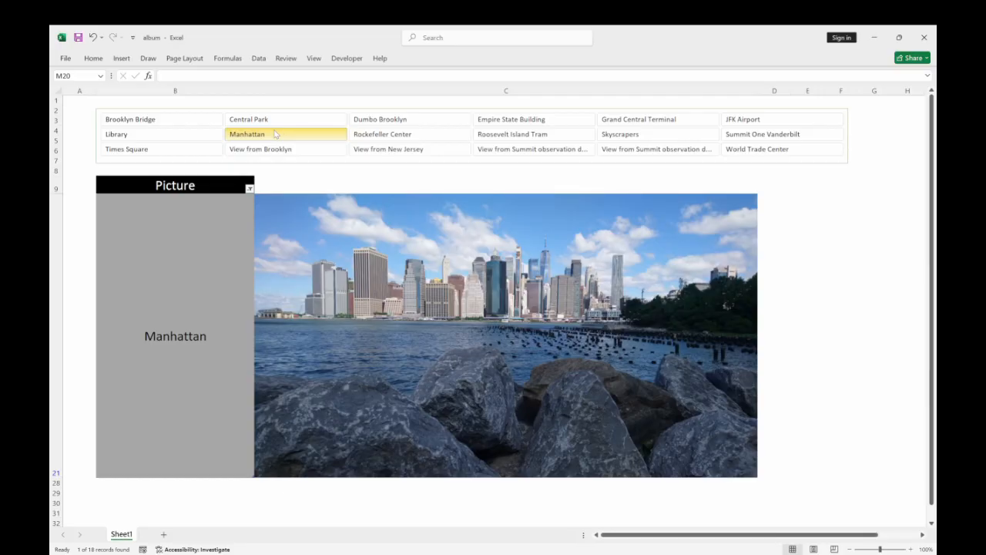
left_click(361, 136)
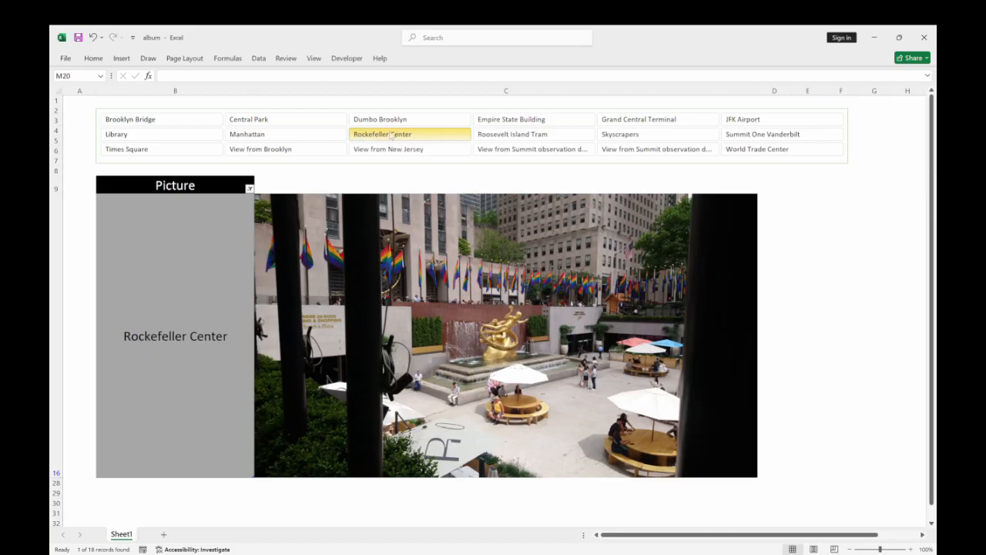
left_click(500, 135)
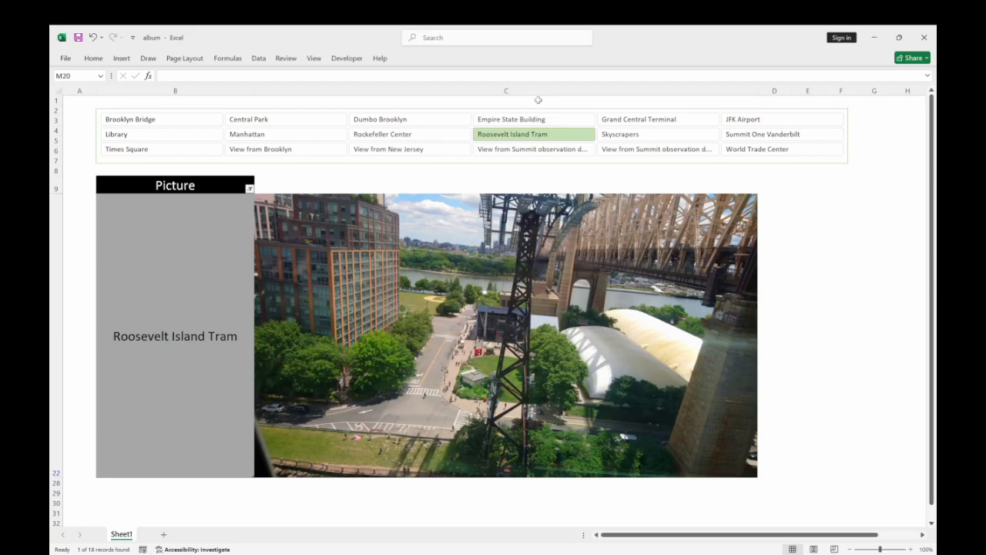
left_click(622, 137)
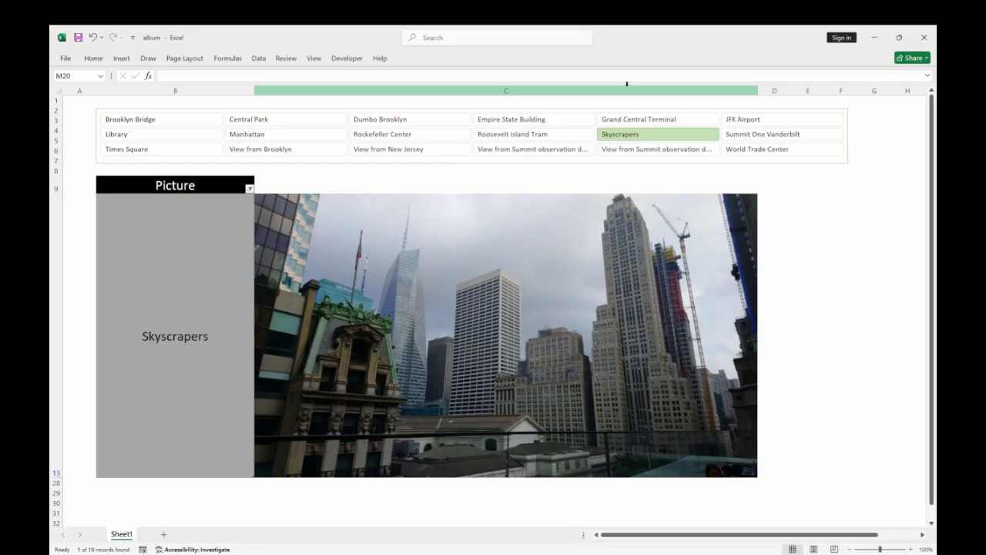
left_click(740, 135)
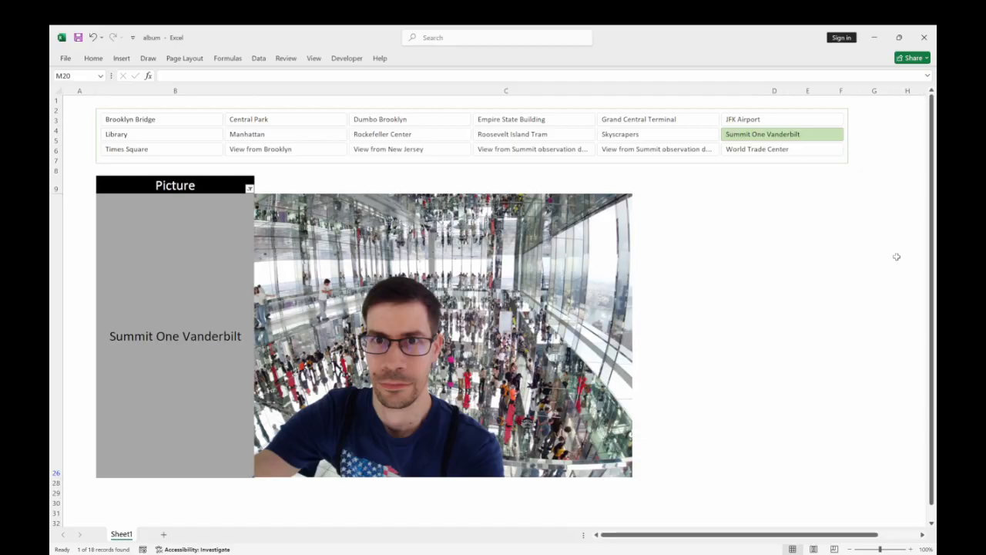
View the slicer's third row of pictures one by one, from Times Square through World Trade Center.
left_click(160, 149)
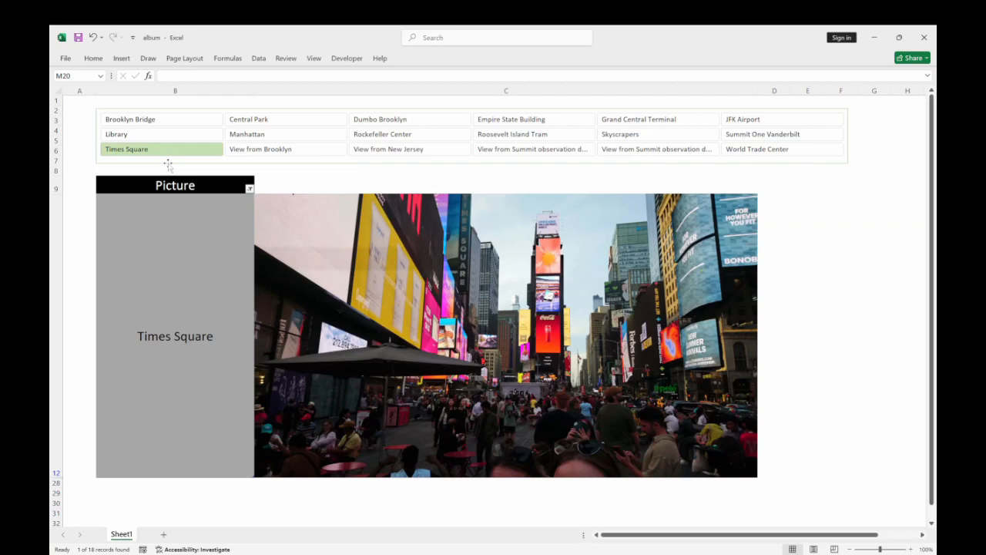
left_click(284, 154)
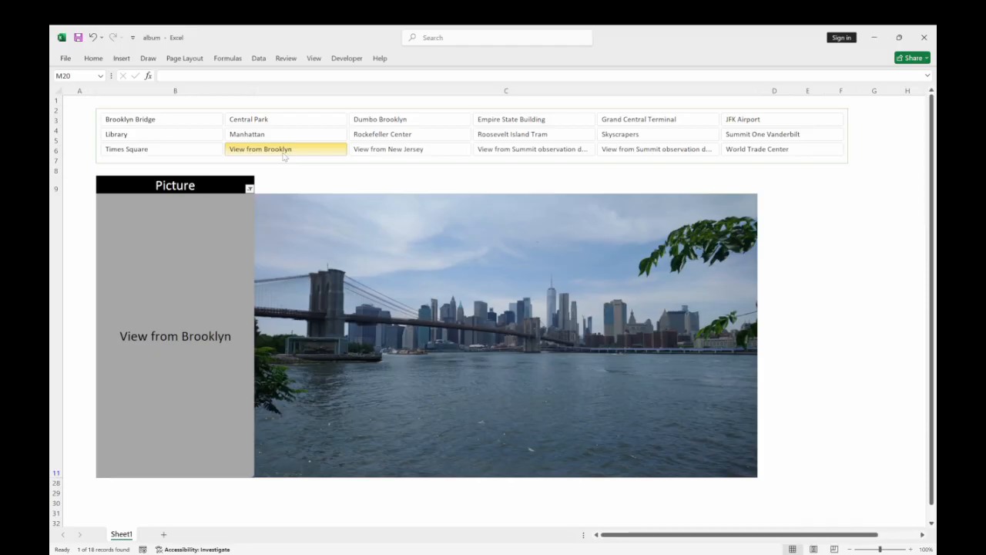
left_click(369, 157)
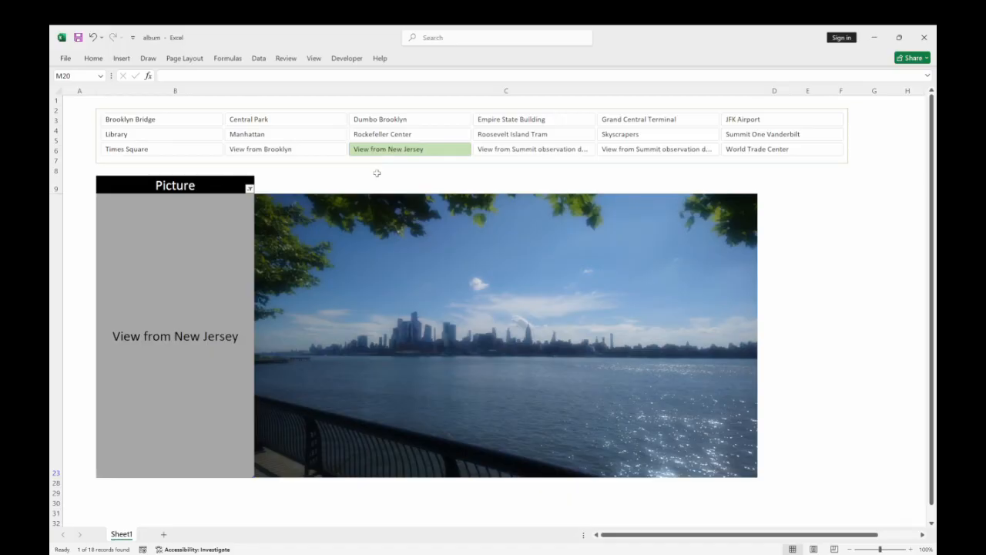
left_click(505, 151)
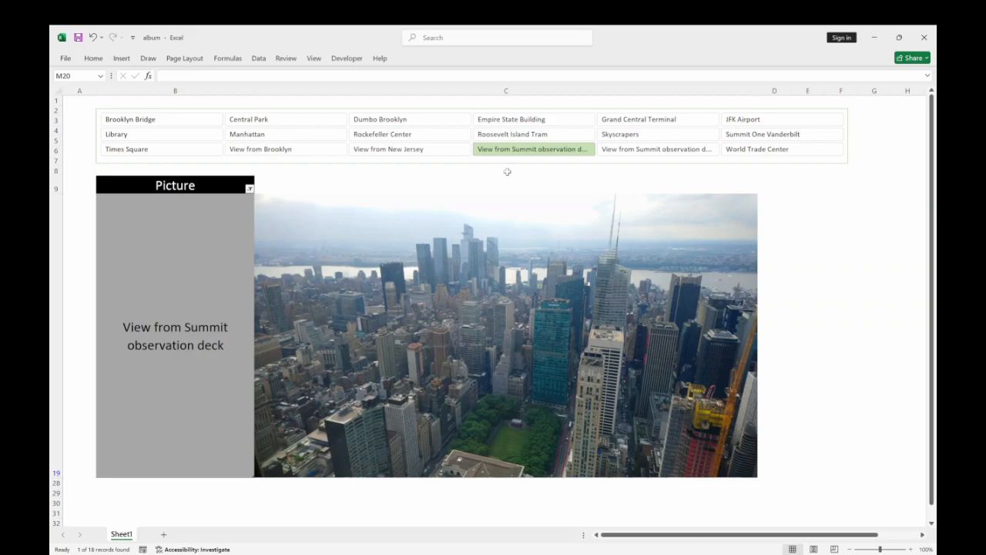
left_click(607, 152)
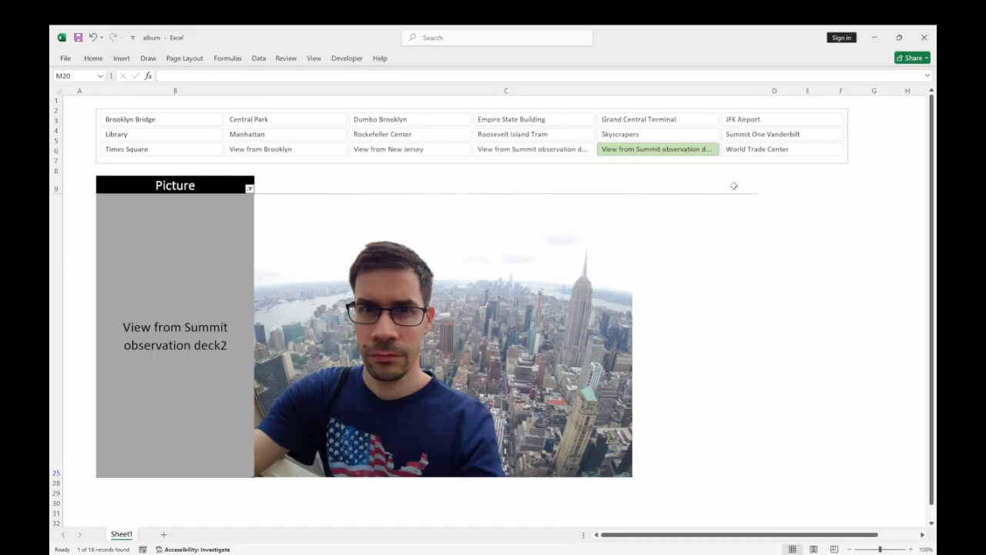
left_click(749, 151)
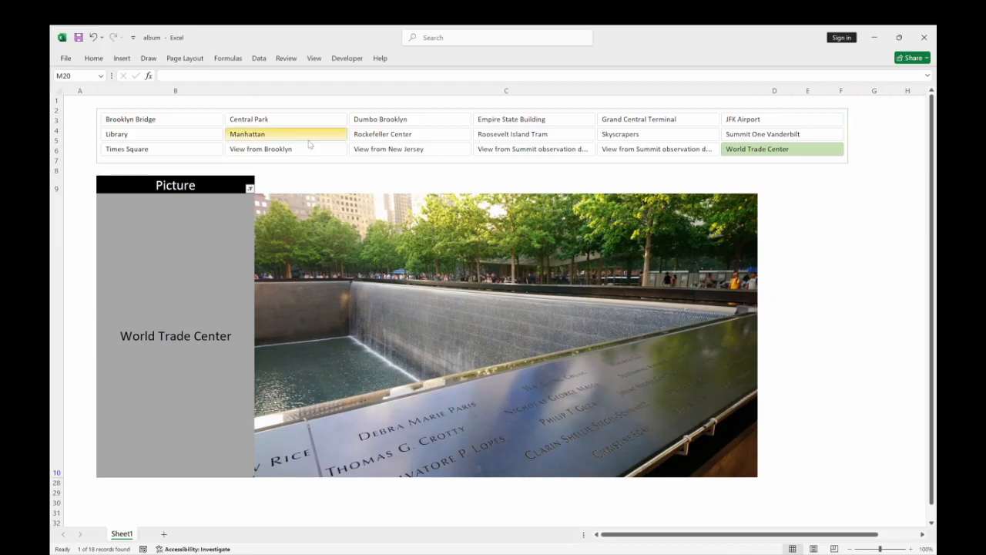
Switch between album pictures out of order, including Rockefeller Center and Skyscrapers, ending on Times Square, and examine picture column C.
left_click(377, 134)
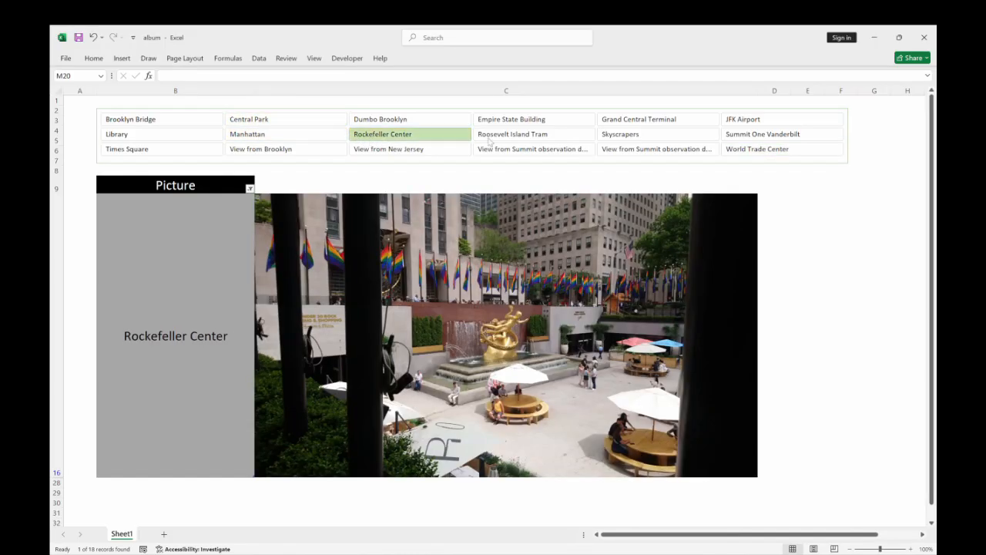
left_click(512, 120)
left_click(637, 133)
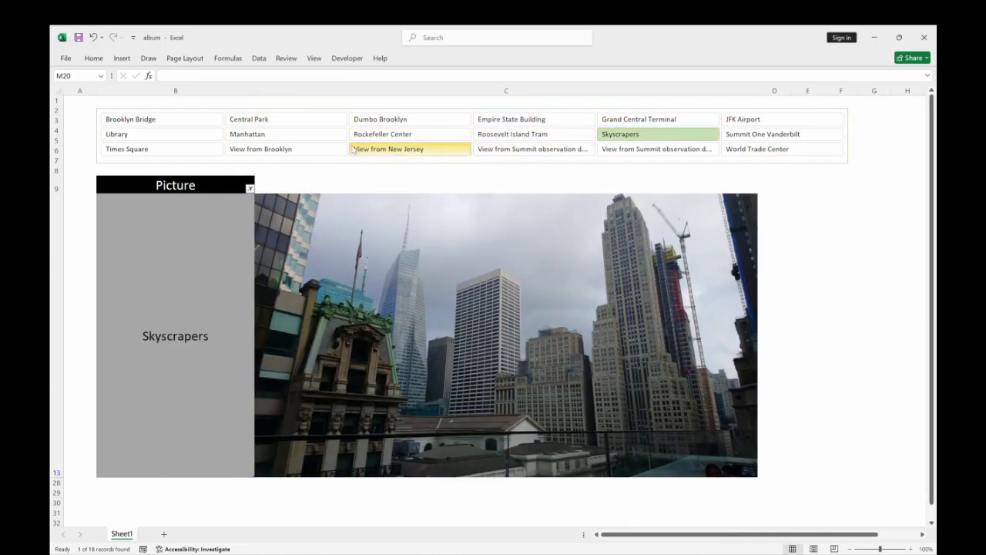
left_click(389, 149)
left_click(187, 150)
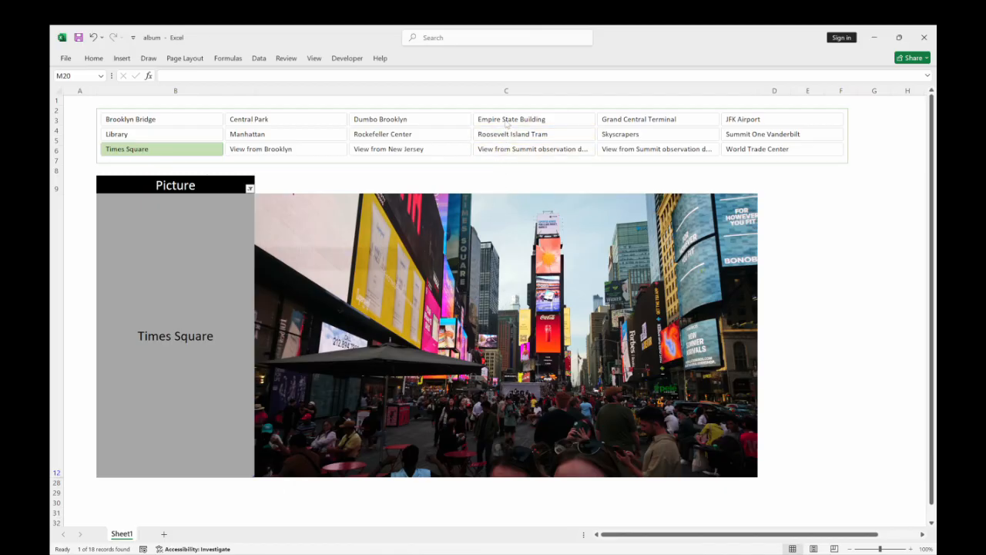
left_click(505, 90)
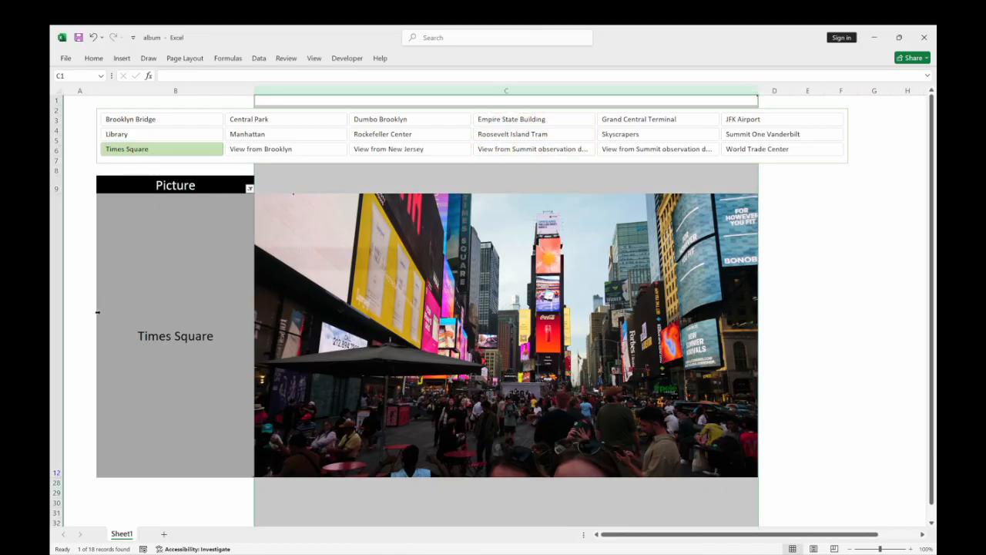
left_click(849, 271)
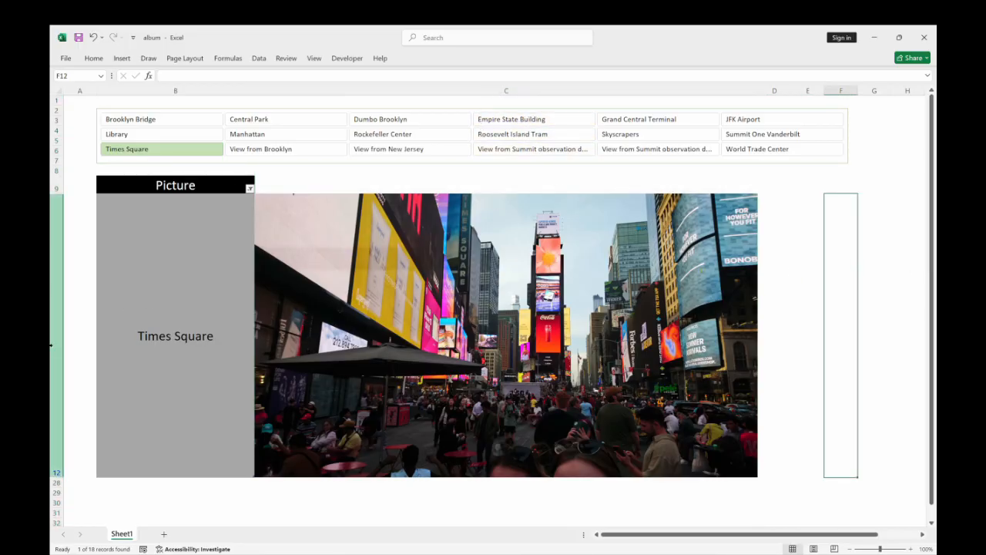
Add a new worksheet and fill B6:B8 with the labels Picture1, Picture2 and Picture3.
left_click(163, 535)
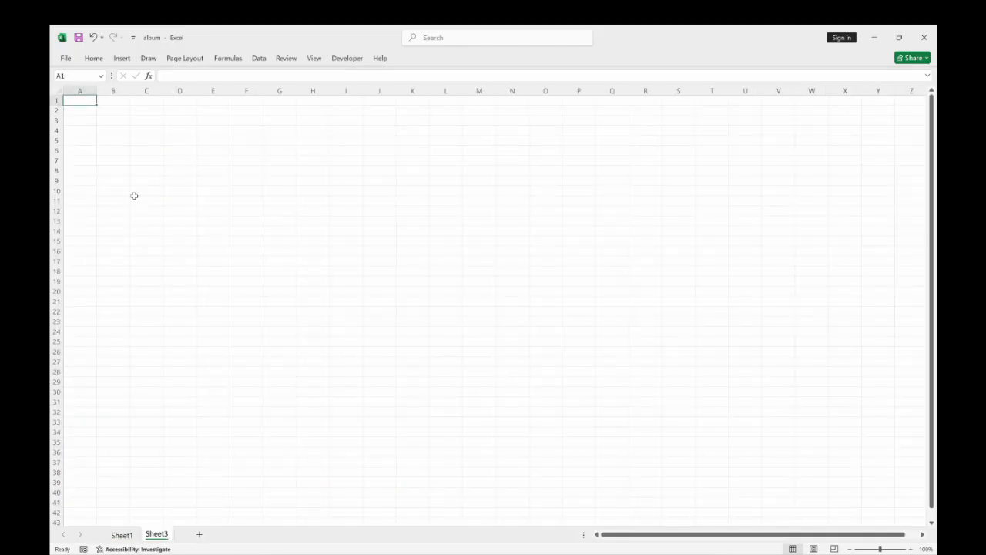
left_click_drag(112, 149, 115, 172)
left_click(121, 152)
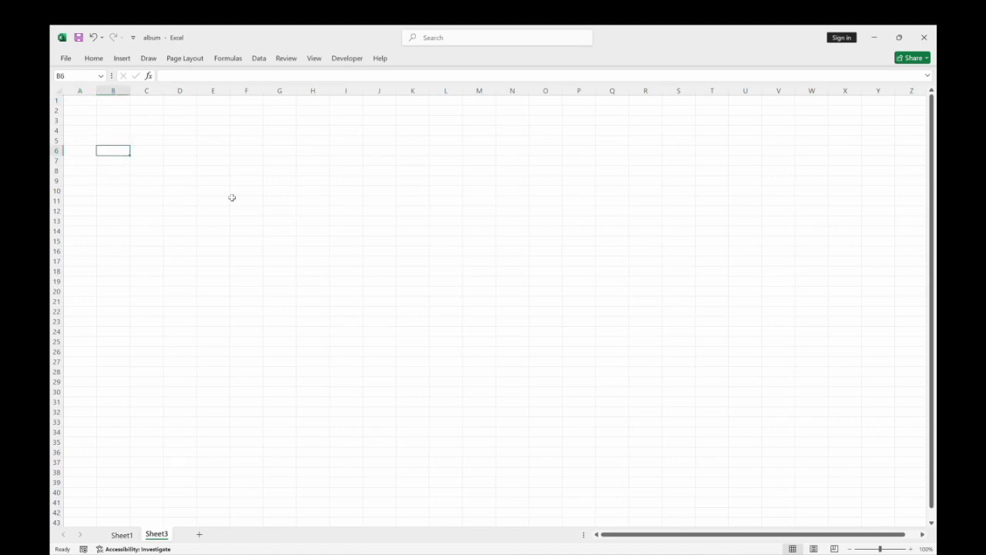
type("Picture1")
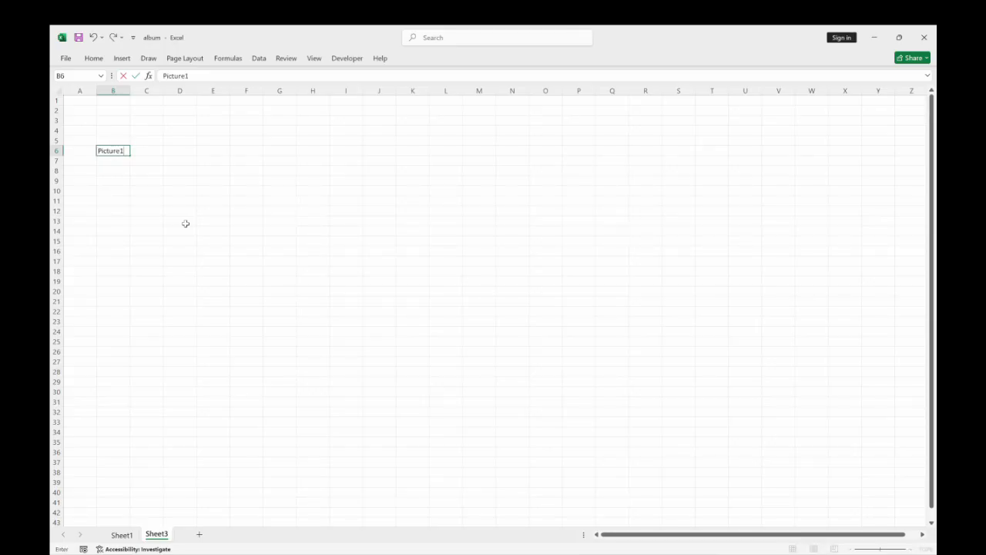
left_click(135, 212)
left_click(117, 156)
left_click_drag(130, 155, 134, 174)
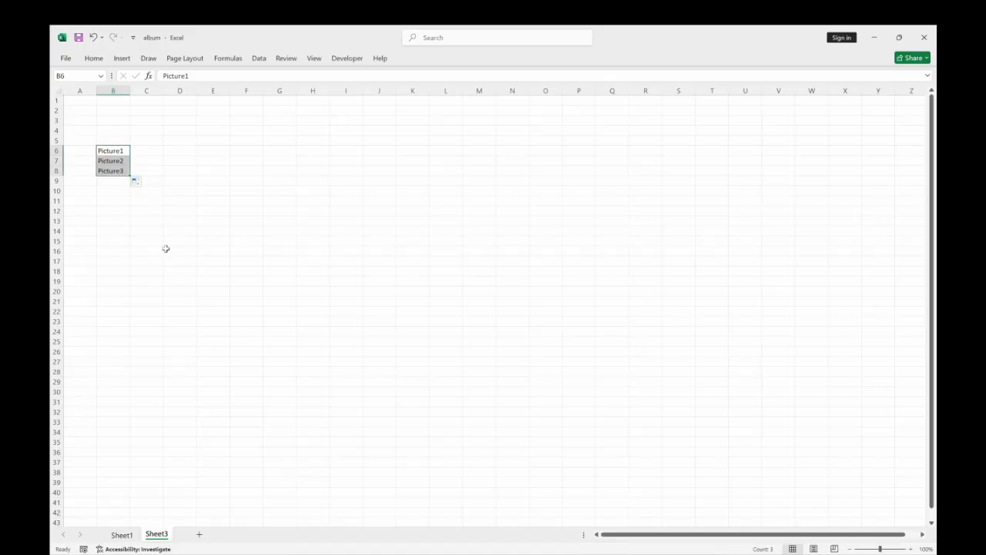
left_click(143, 216)
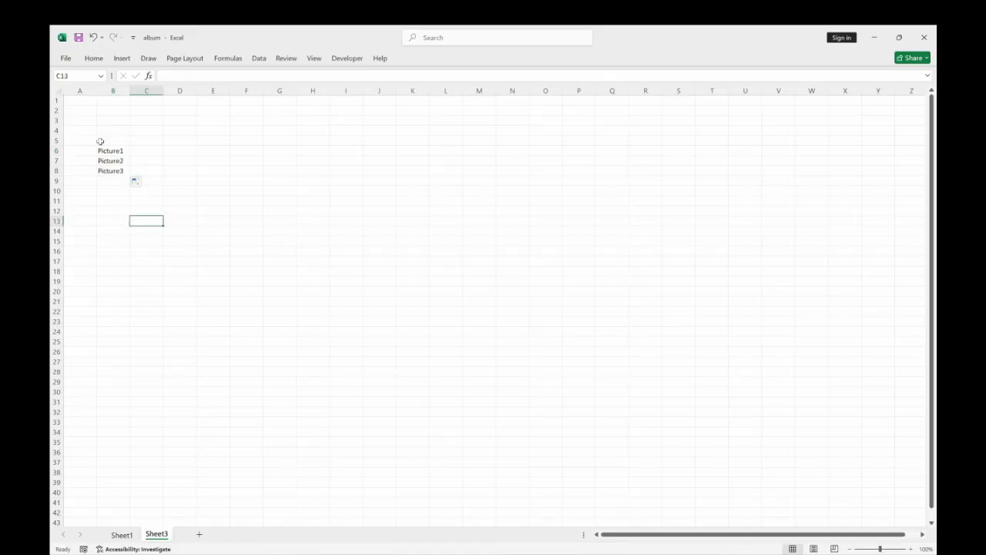
Enlarge rows 6 to 8 to one equal tall height and widen column C to make large picture cells.
left_click_drag(59, 151, 59, 267)
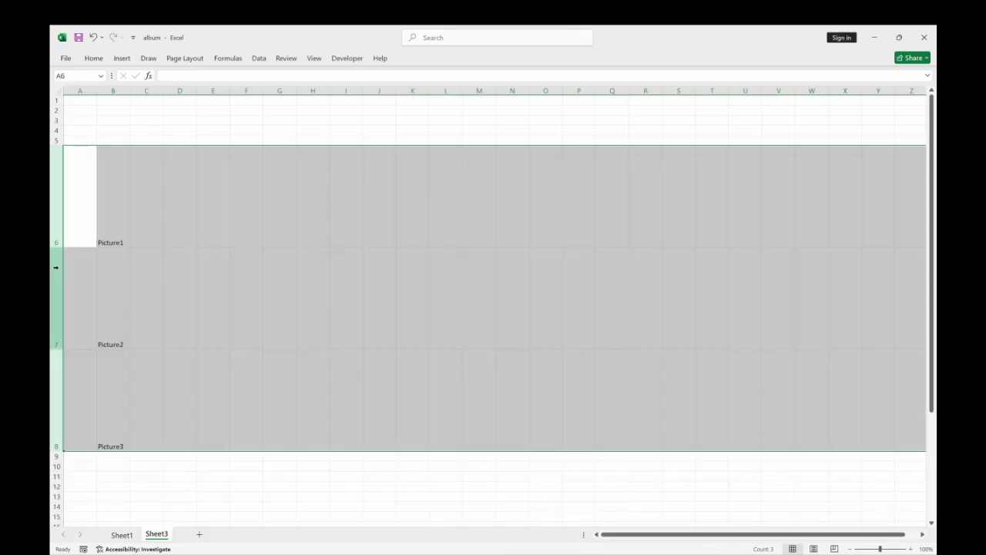
left_click_drag(163, 93, 347, 122)
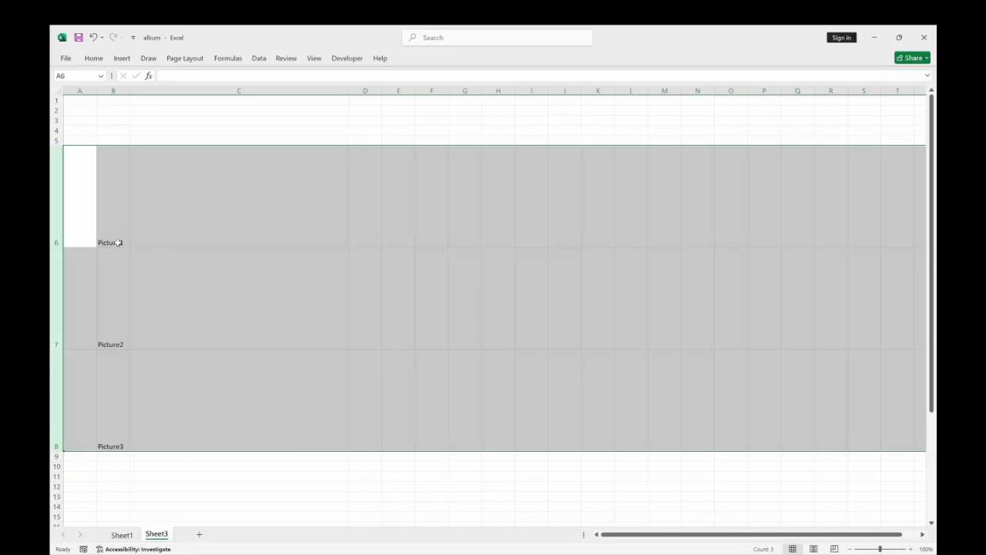
left_click_drag(348, 91, 479, 97)
left_click_drag(55, 452, 56, 471)
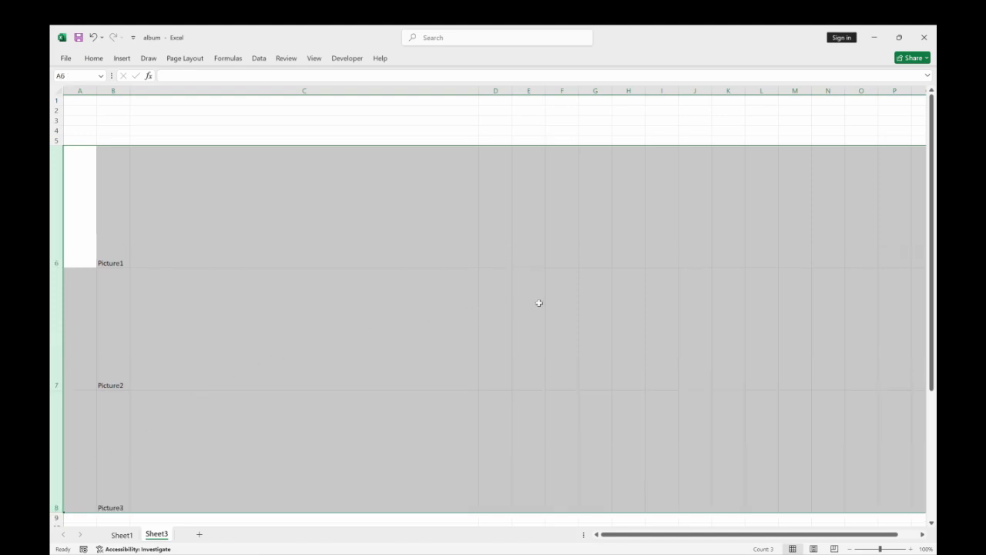
left_click(557, 231)
left_click(619, 133)
left_click_drag(479, 90, 444, 90)
left_click(555, 215)
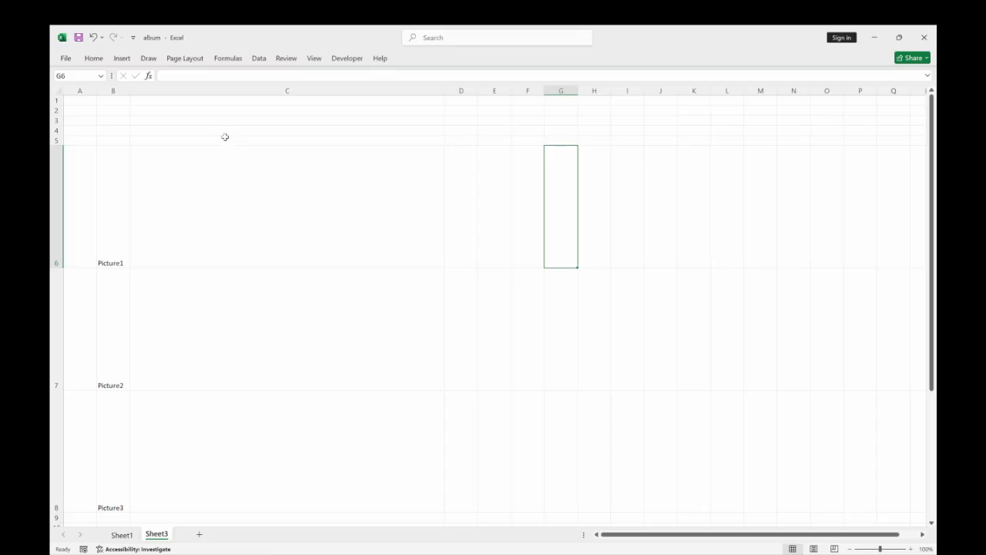
Insert the picture DSC_0164 from the device's Photo album NYC folder.
left_click(121, 59)
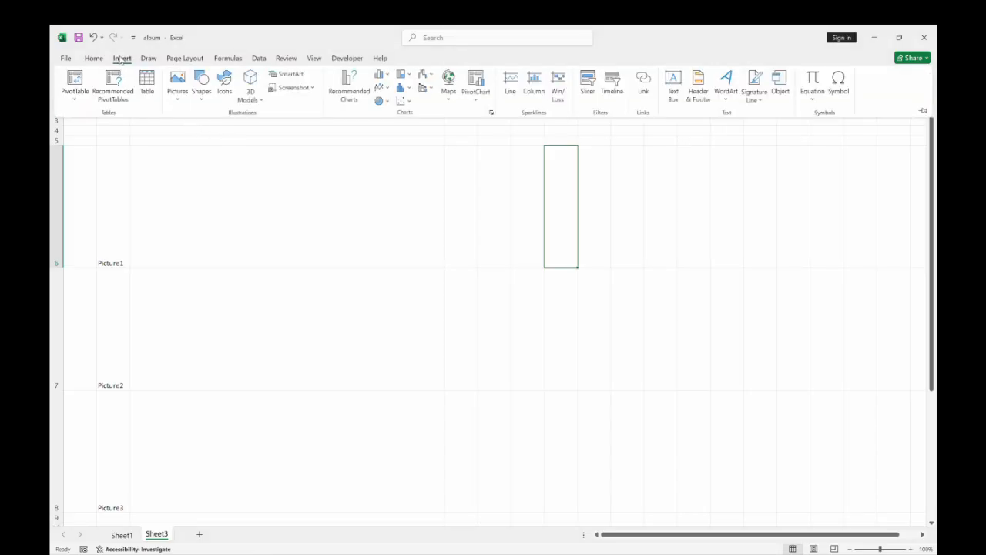
left_click(177, 94)
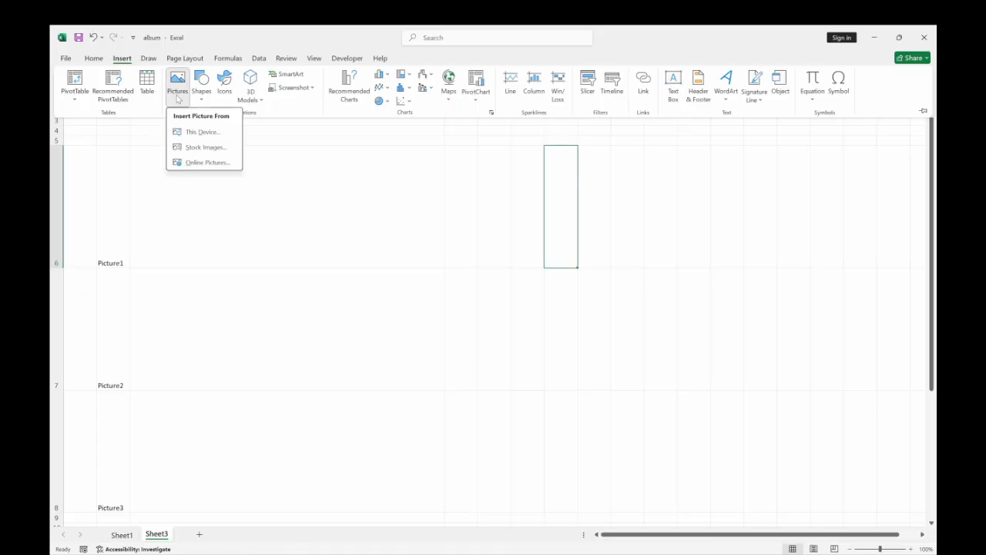
left_click(201, 131)
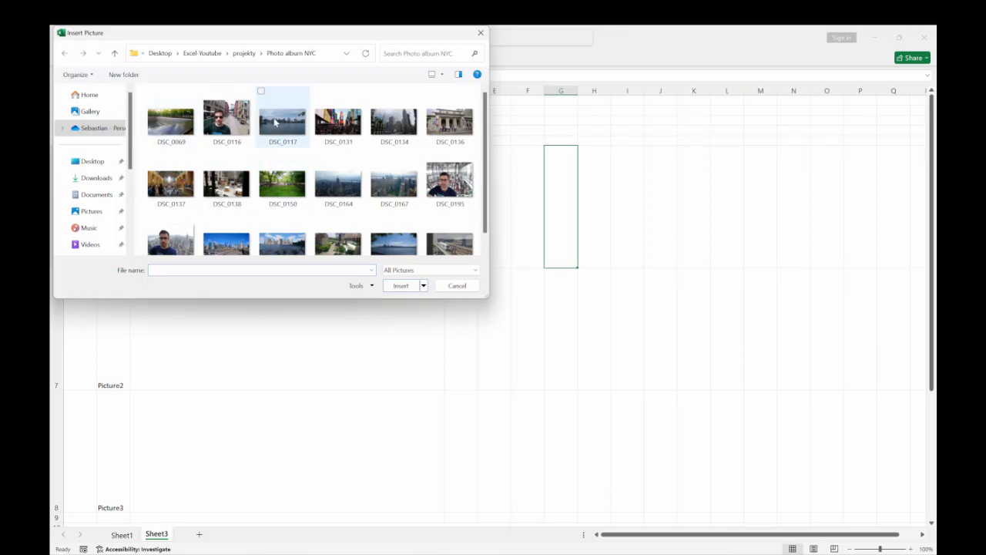
left_click(339, 184)
left_click(401, 286)
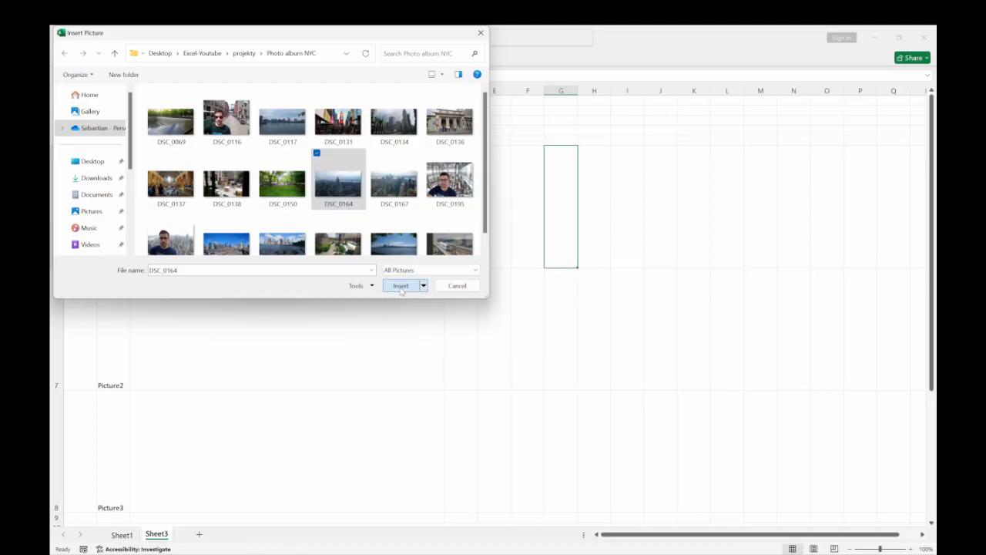
Move the inserted skyline picture so its upper-left corner snaps exactly to the upper-left corner of cell C6.
left_click_drag(714, 253, 570, 257)
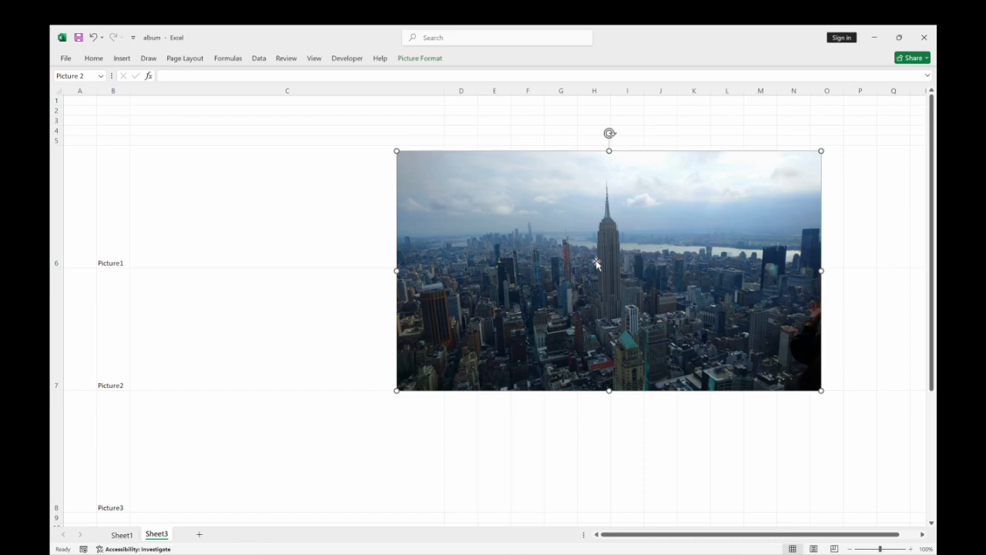
left_click_drag(597, 264, 514, 303)
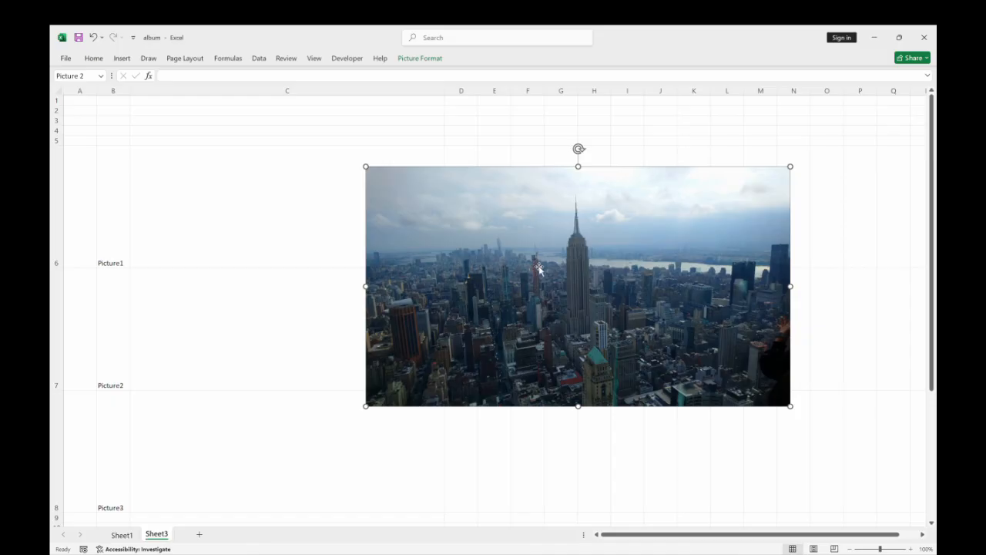
left_click_drag(531, 256, 528, 295)
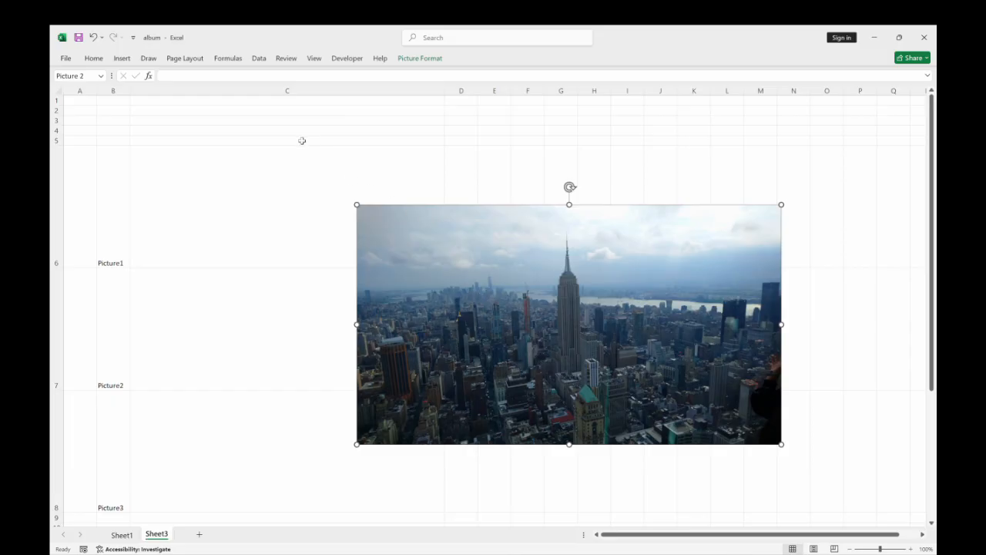
left_click(240, 210)
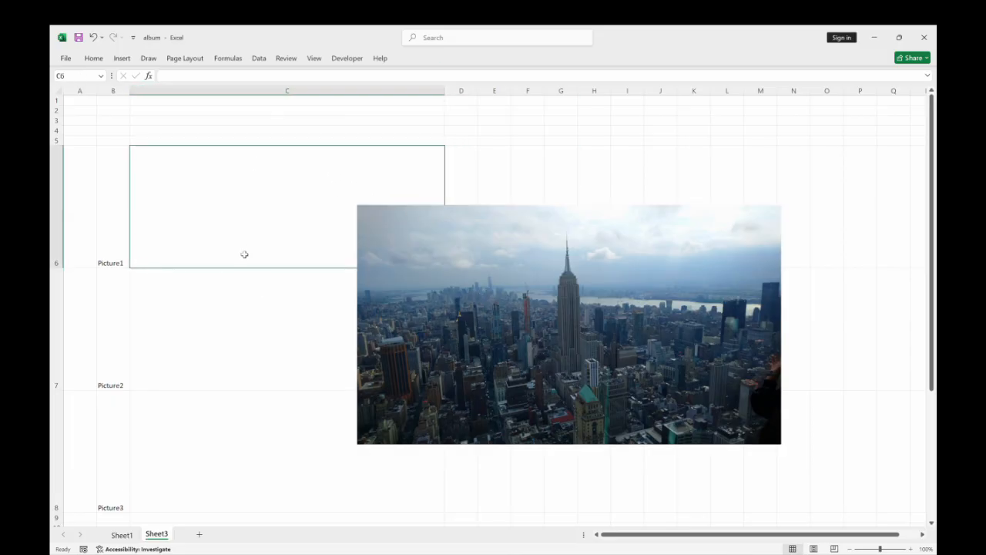
left_click(679, 168)
left_click_drag(545, 319, 555, 276)
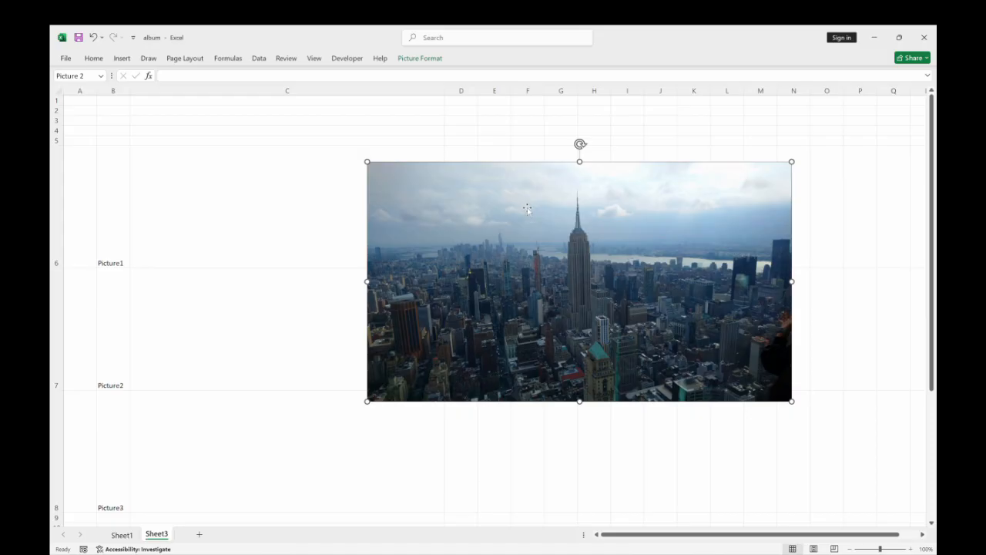
left_click_drag(524, 224, 438, 214)
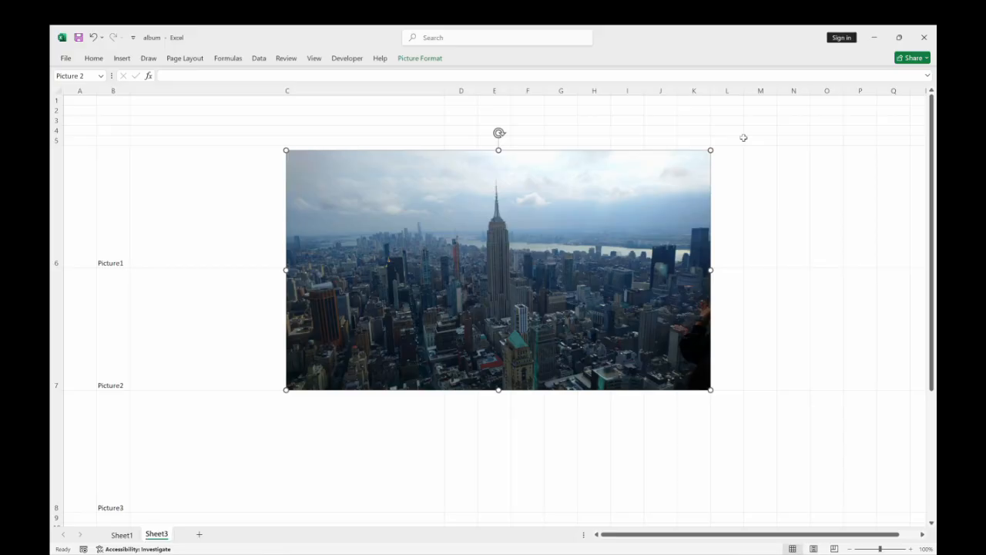
left_click_drag(524, 225, 424, 218)
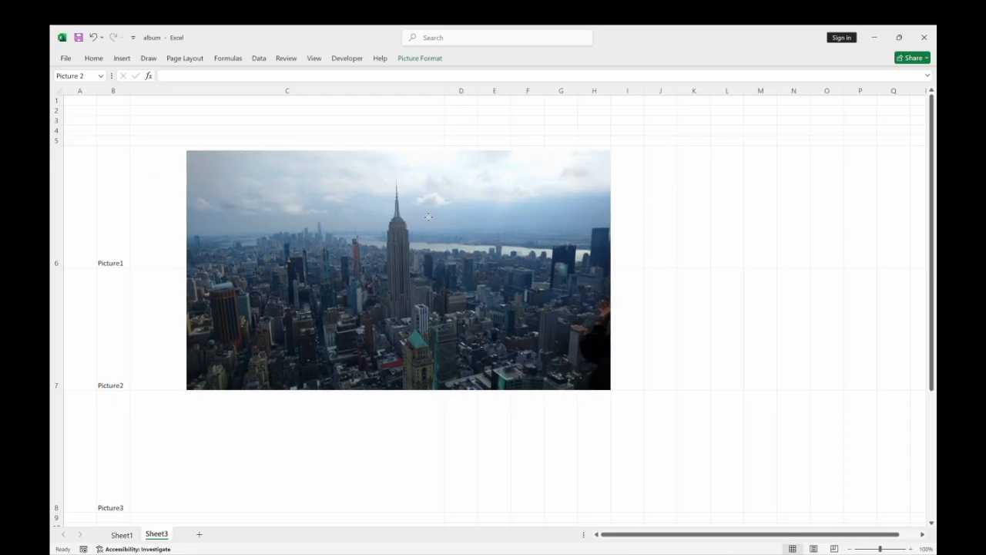
left_click_drag(428, 216, 428, 214)
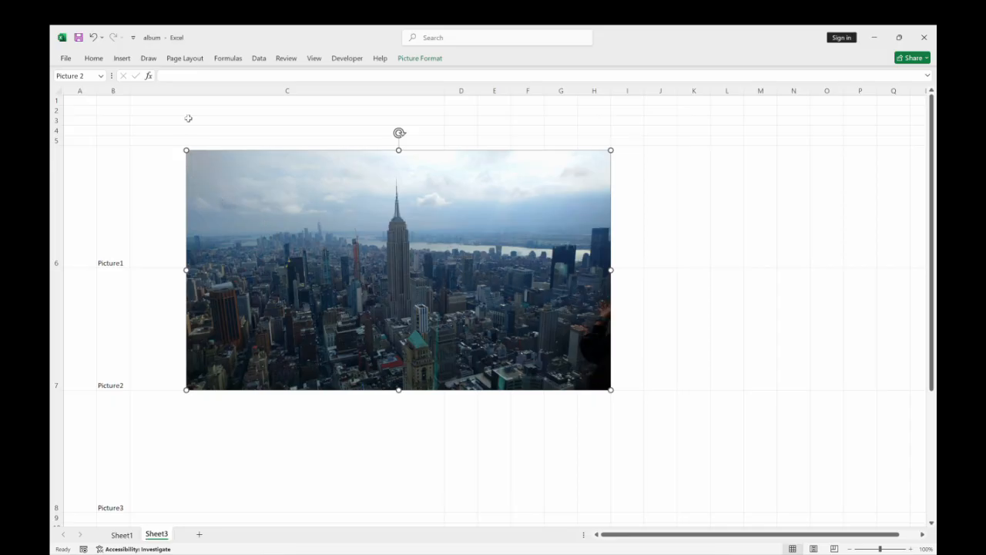
left_click_drag(332, 271, 272, 261)
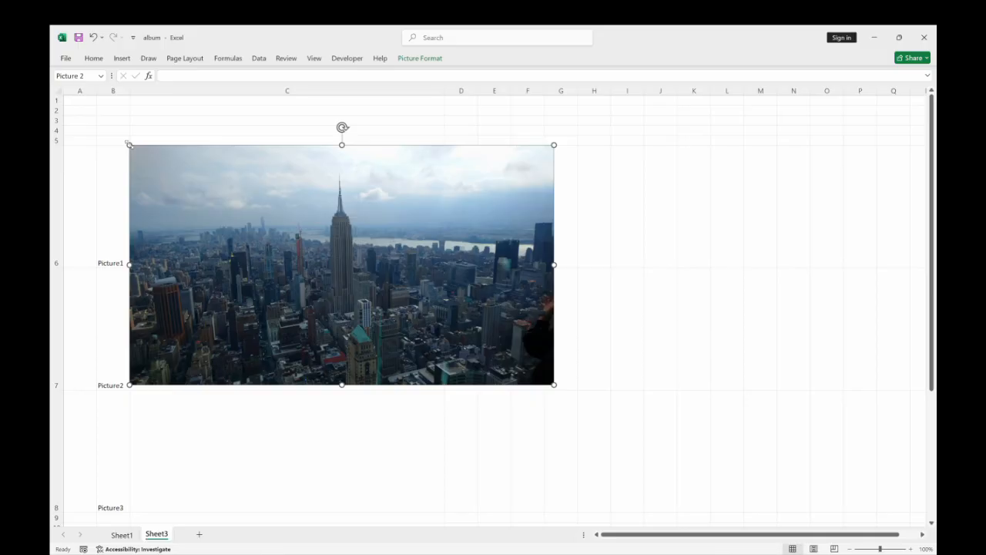
Scale the skyline picture proportionally to span column C's width, and undo a trial squeeze of its height to row 6.
left_click_drag(553, 385, 276, 289)
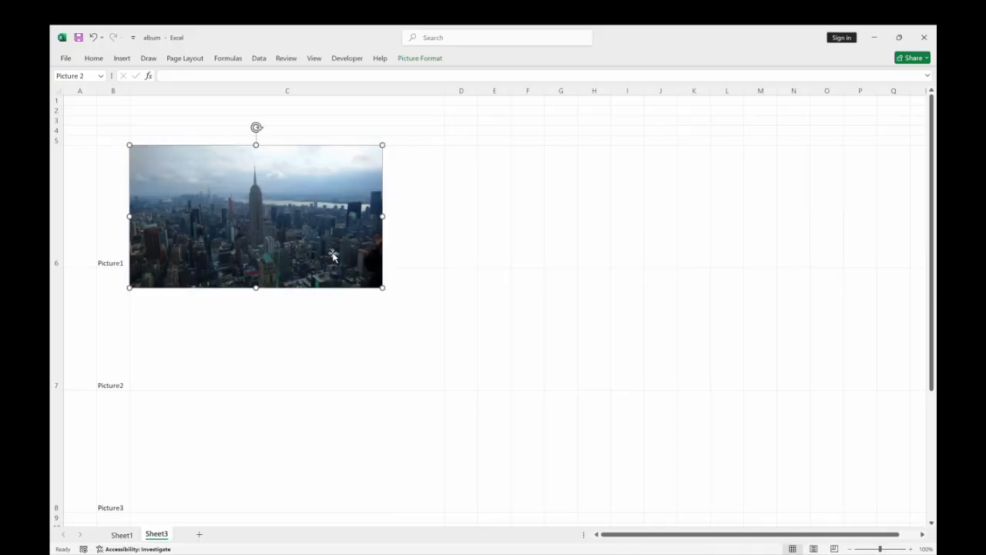
left_click_drag(382, 287, 445, 322)
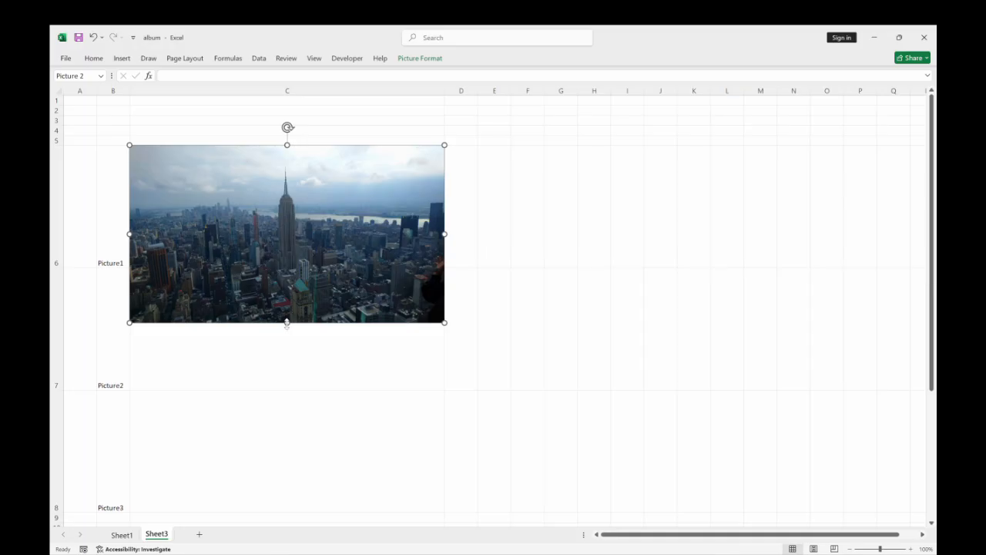
left_click_drag(286, 323, 291, 278)
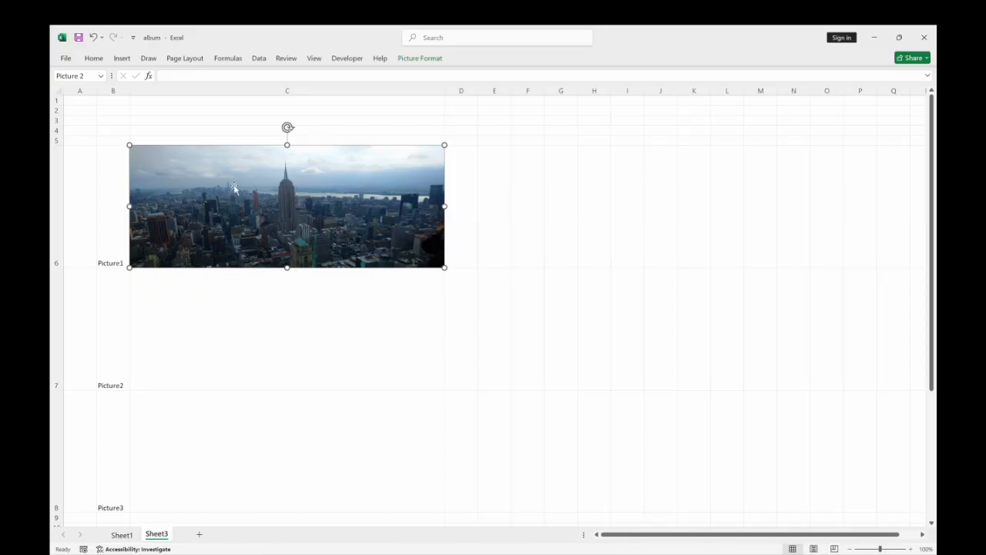
left_click(93, 38)
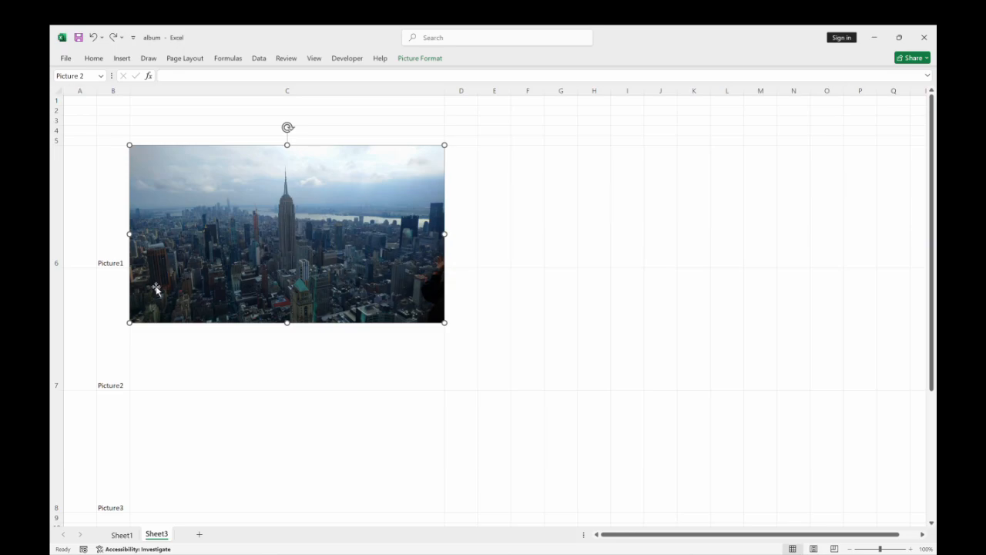
Increase row 6's height to 256.50 so the row ends at the skyline picture's lower edge.
left_click_drag(60, 265, 56, 323)
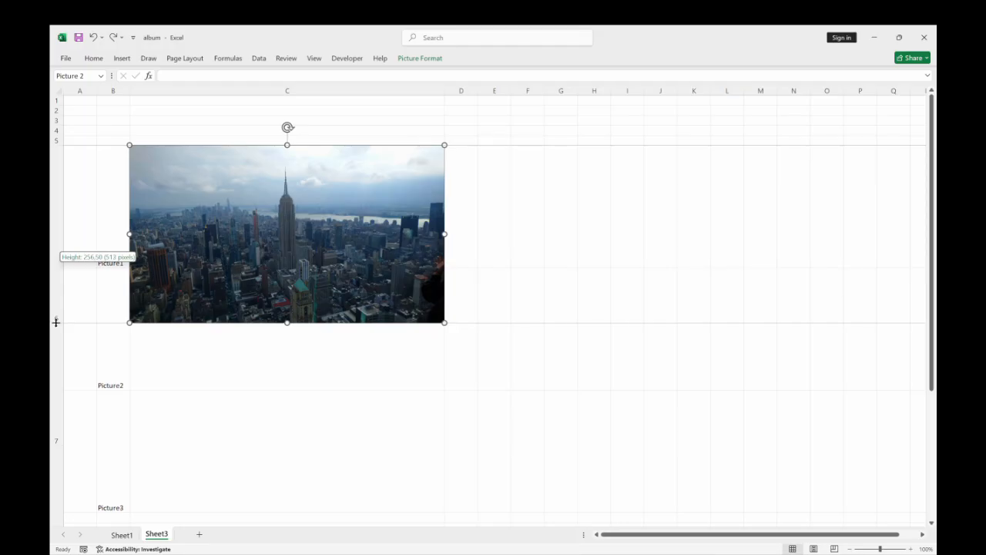
left_click_drag(56, 322, 56, 322)
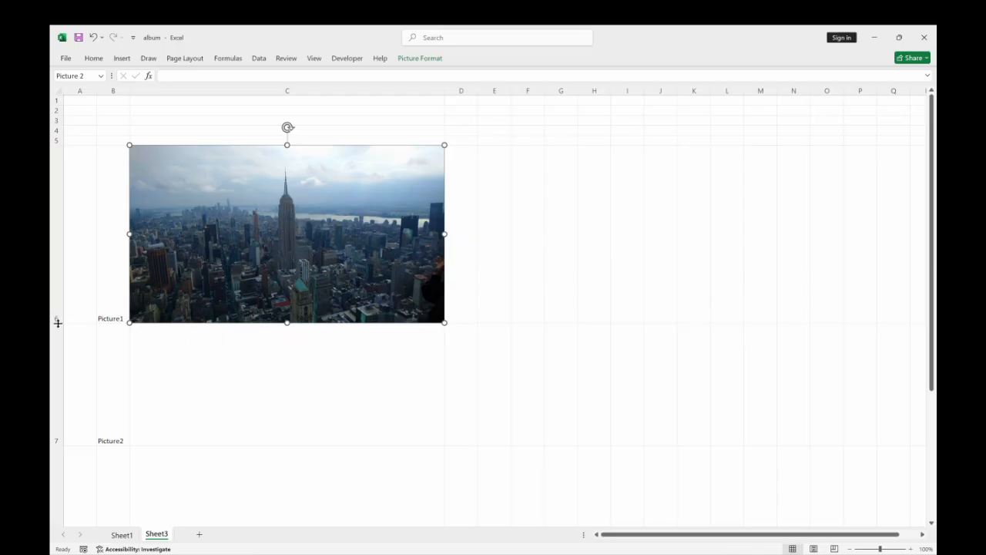
left_click_drag(58, 322, 58, 323)
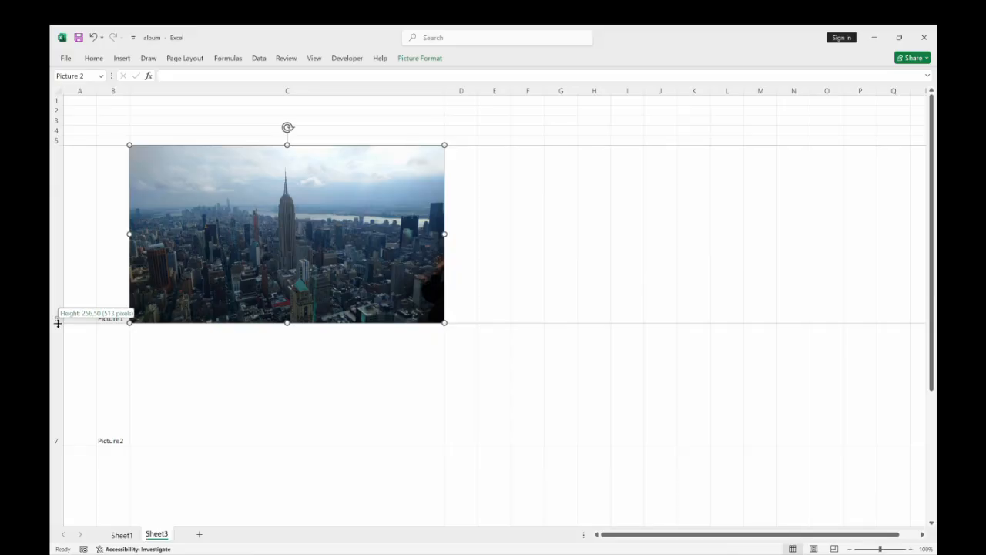
left_click_drag(57, 323, 55, 322)
Set the height of rows 7 and 8 to 256.
scroll(65, 346, "down", 1)
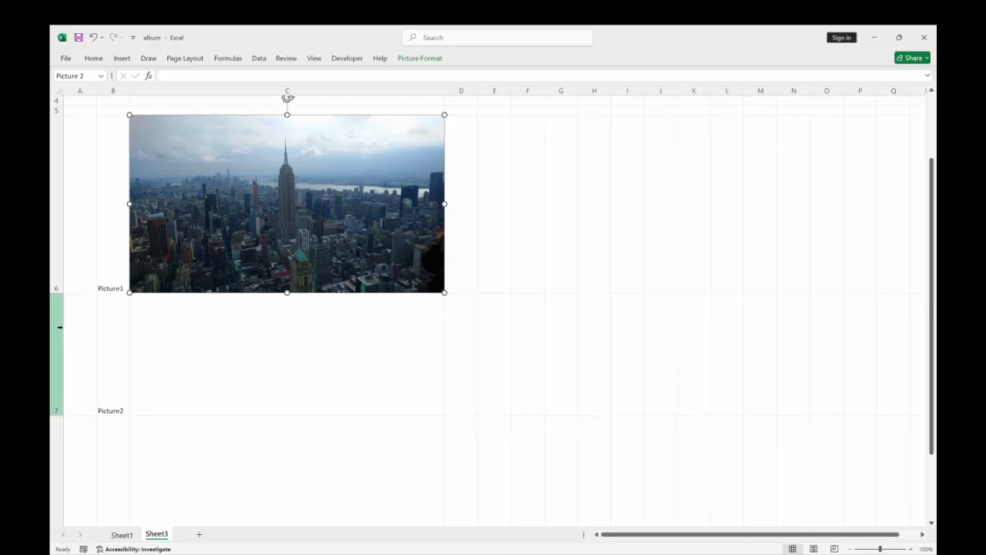
scroll(66, 366, "down", 1)
left_click_drag(54, 198, 64, 238)
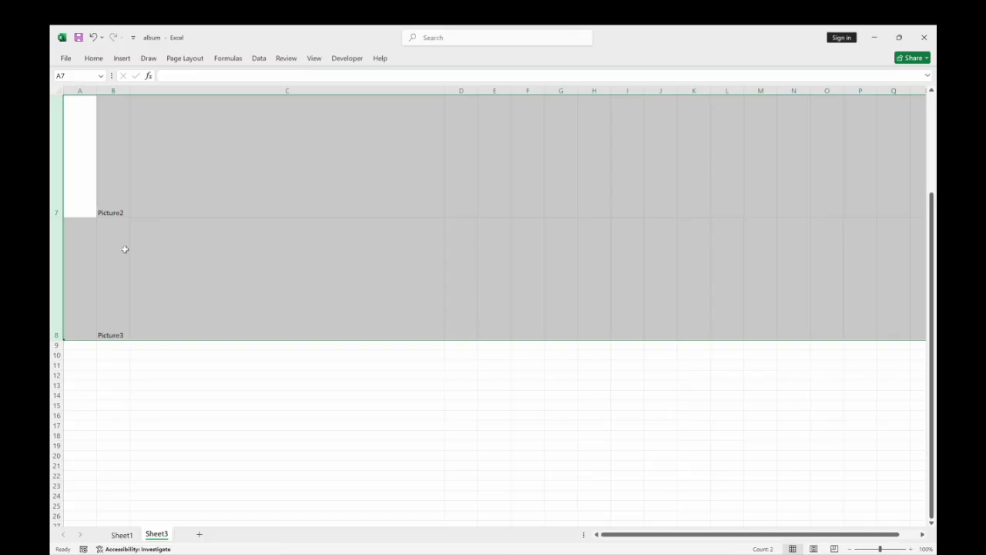
left_click(92, 59)
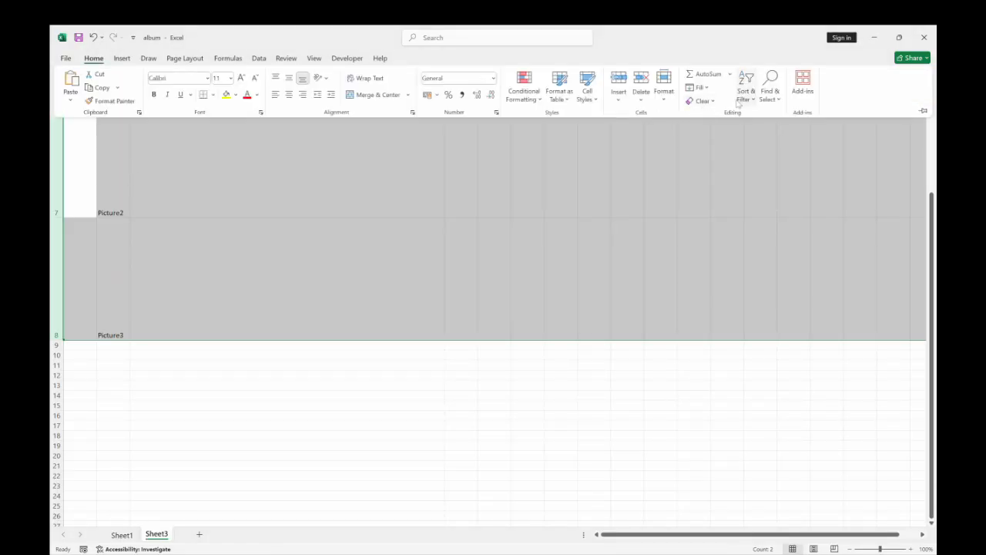
left_click(671, 92)
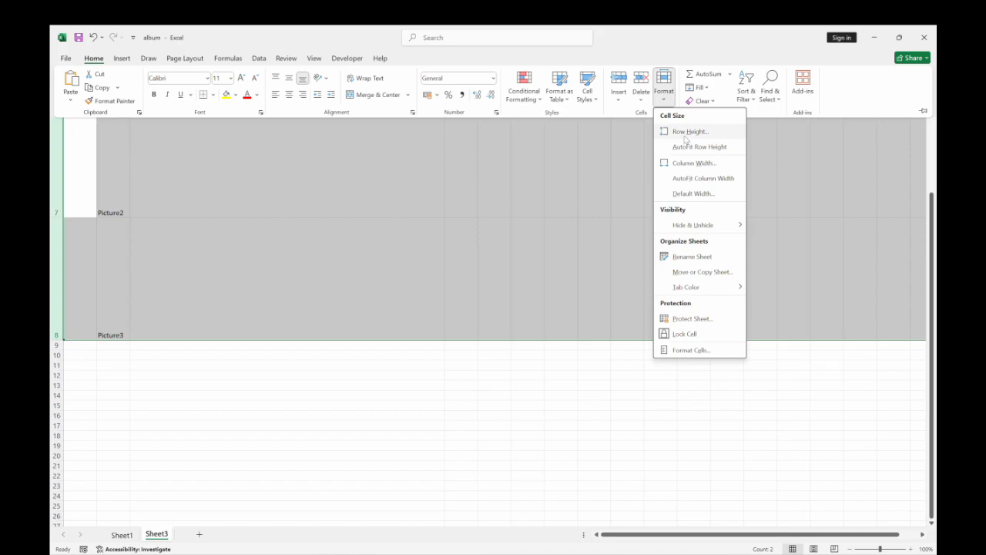
left_click(685, 131)
type("256")
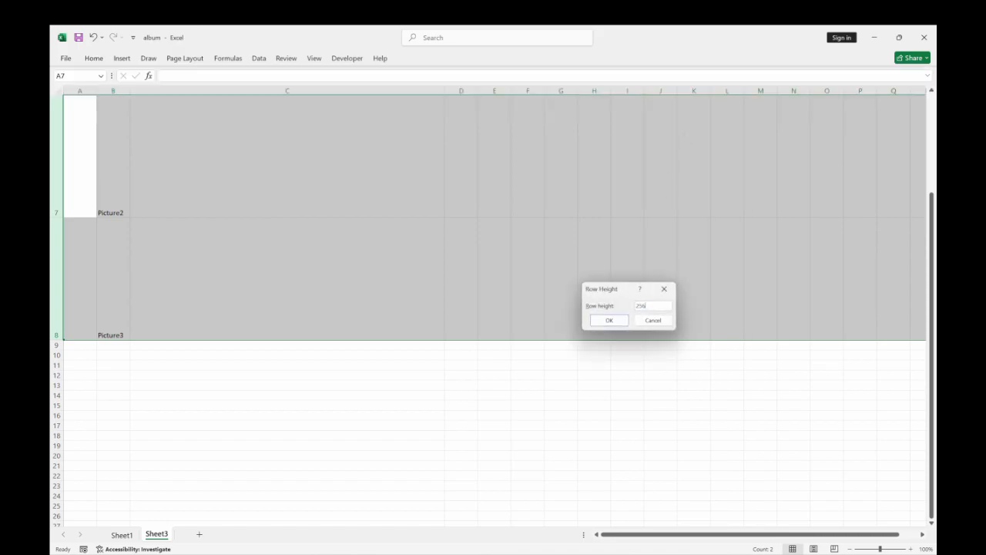
key("Return")
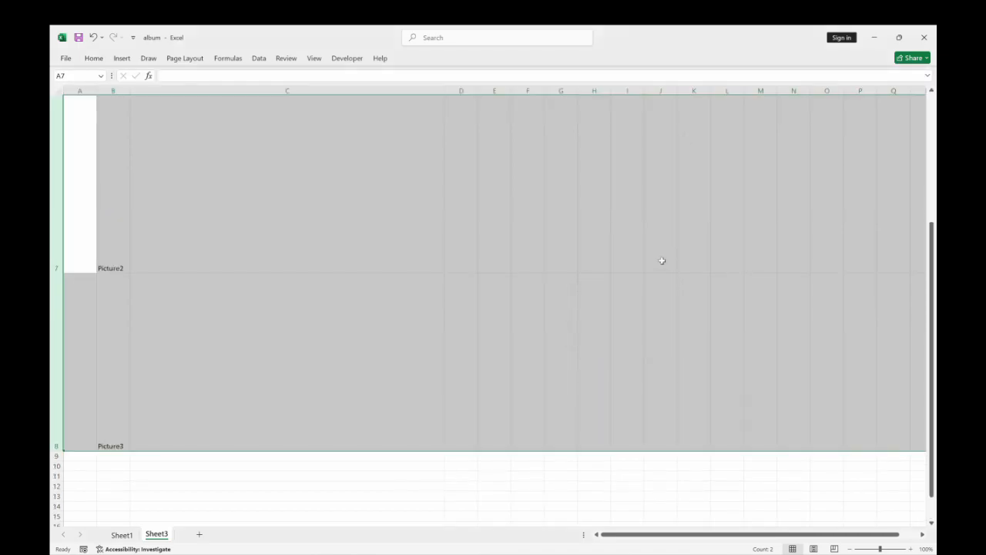
Insert the picture DSC_0150 from the device's Photo album NYC folder at cell C7.
left_click(364, 178)
scroll(412, 277, "up", 2)
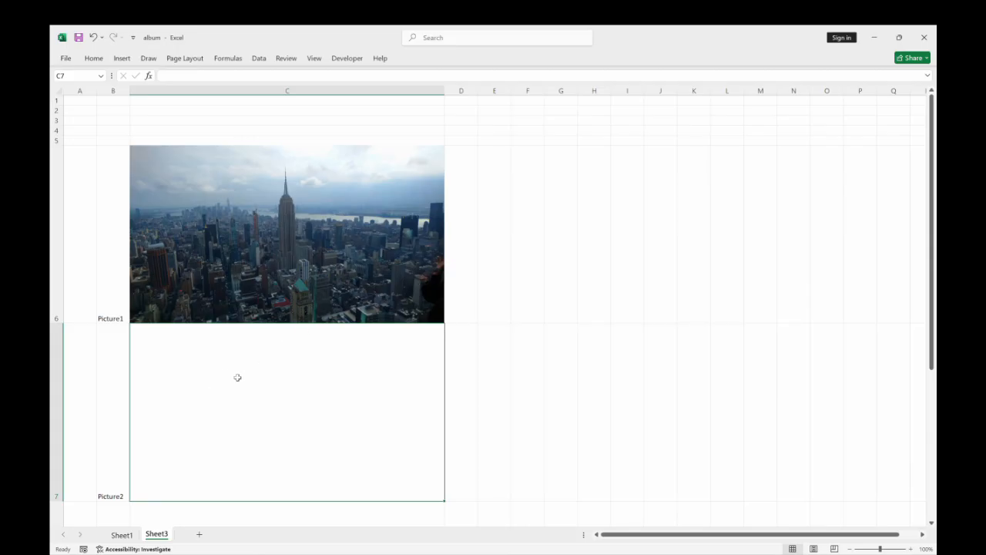
left_click(121, 58)
left_click(176, 92)
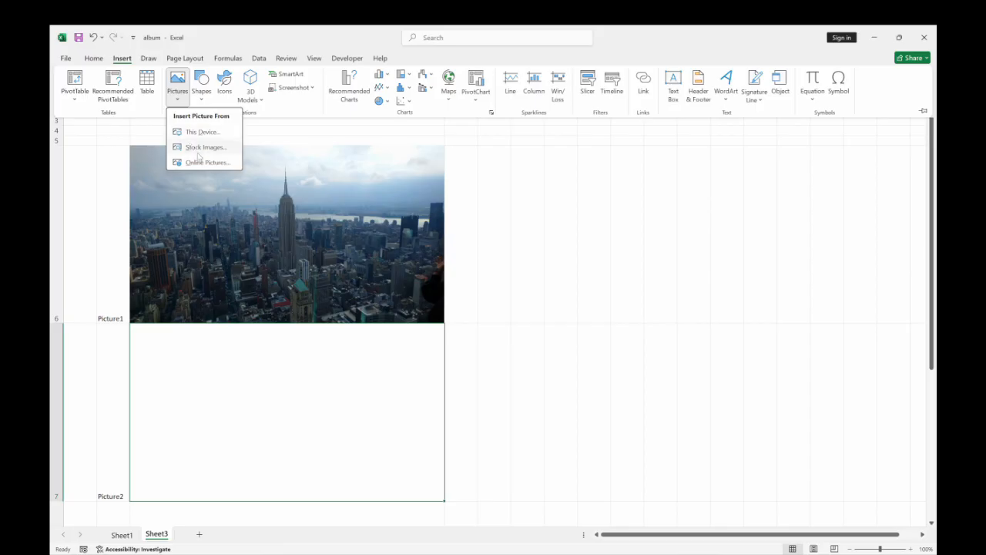
left_click(202, 132)
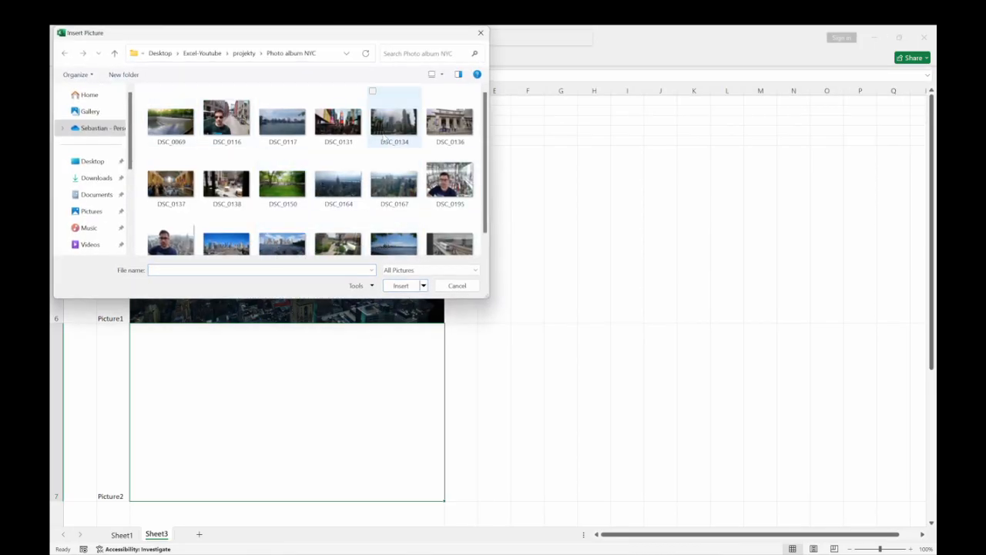
left_click(394, 180)
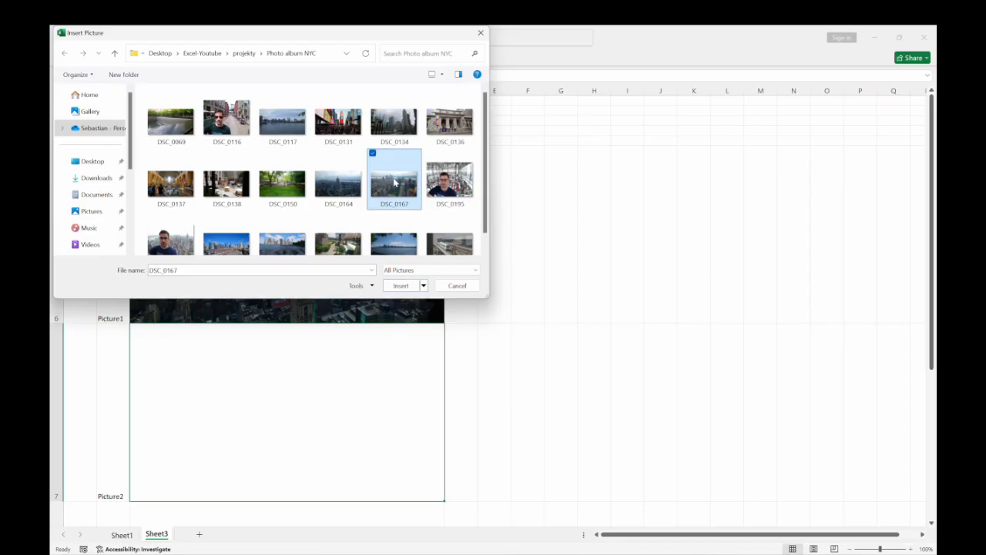
left_click(274, 185)
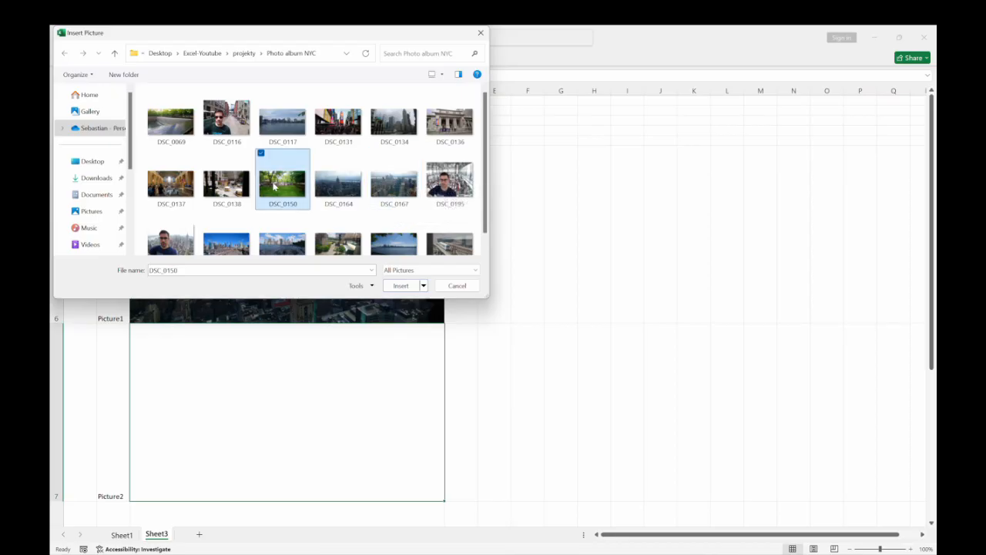
left_click(402, 286)
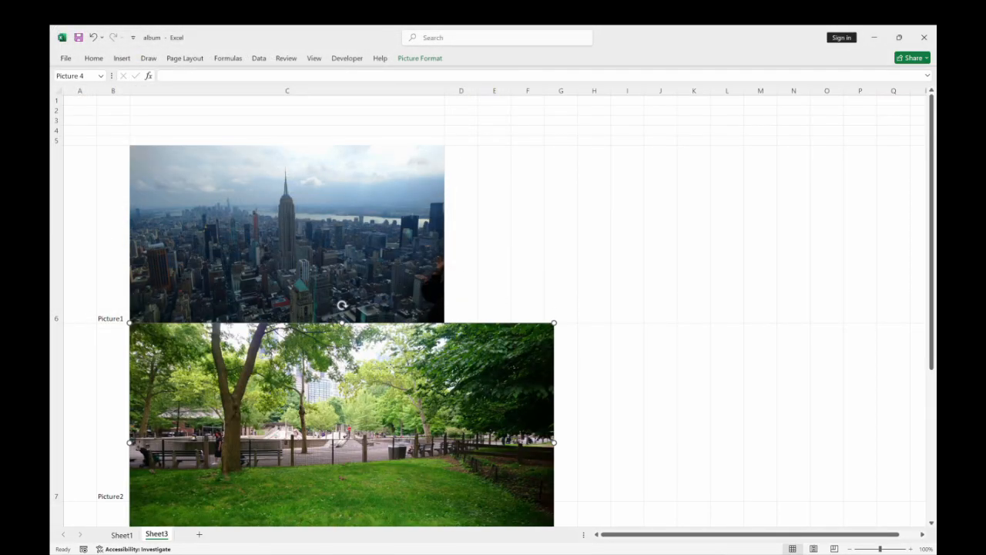
Align the park picture with cell C7's upper-left corner and scale it proportionally to fill the cell exactly.
scroll(427, 320, "down", 2)
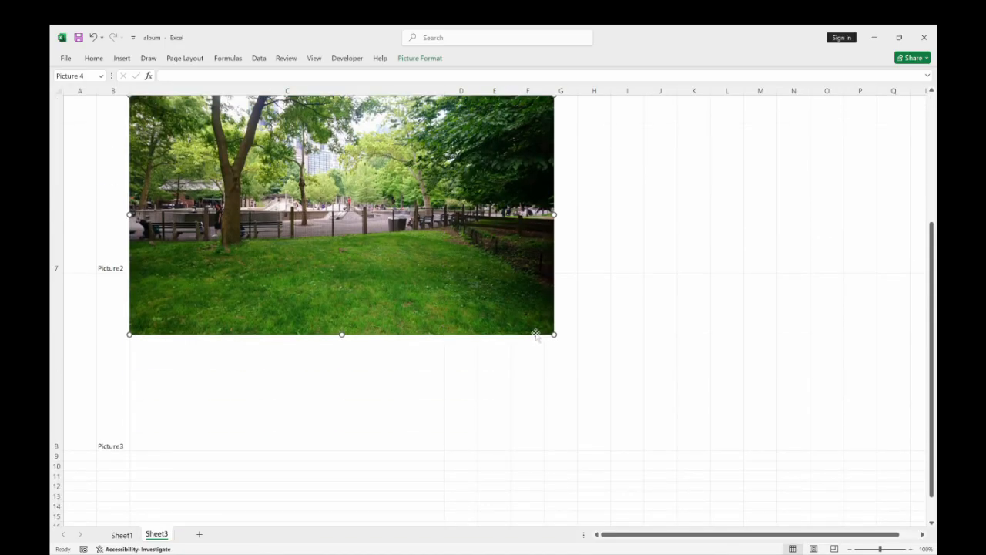
left_click_drag(371, 268, 414, 323)
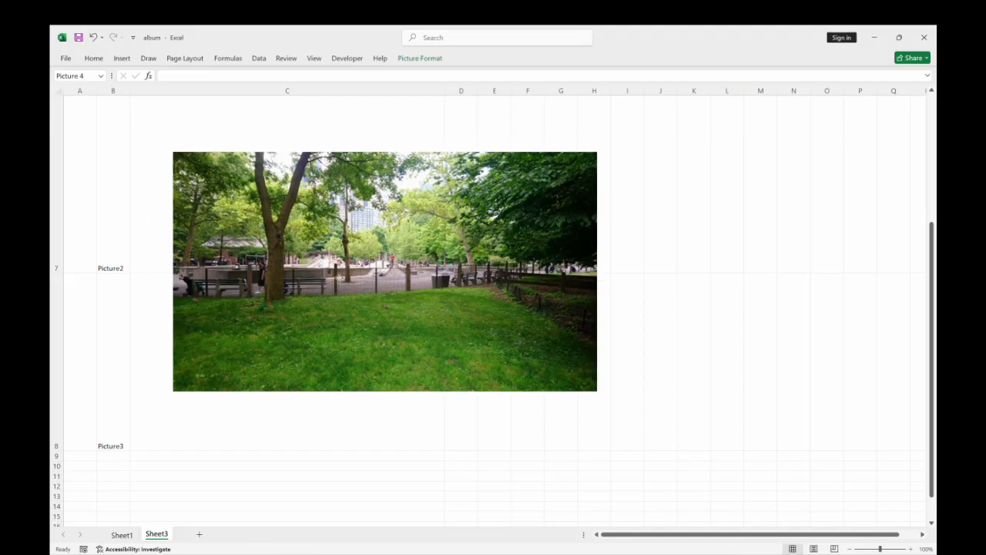
left_click_drag(932, 266, 932, 245)
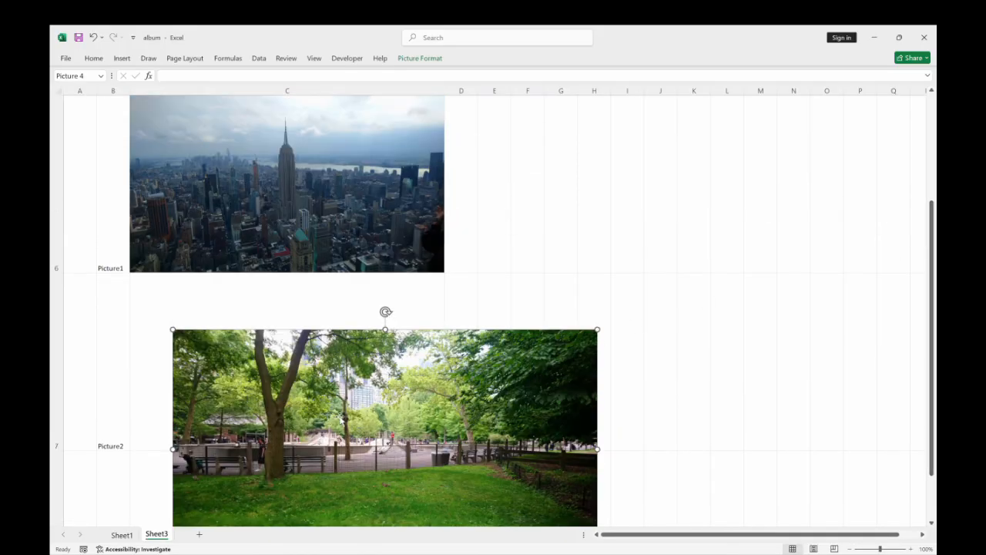
left_click_drag(336, 417, 348, 360)
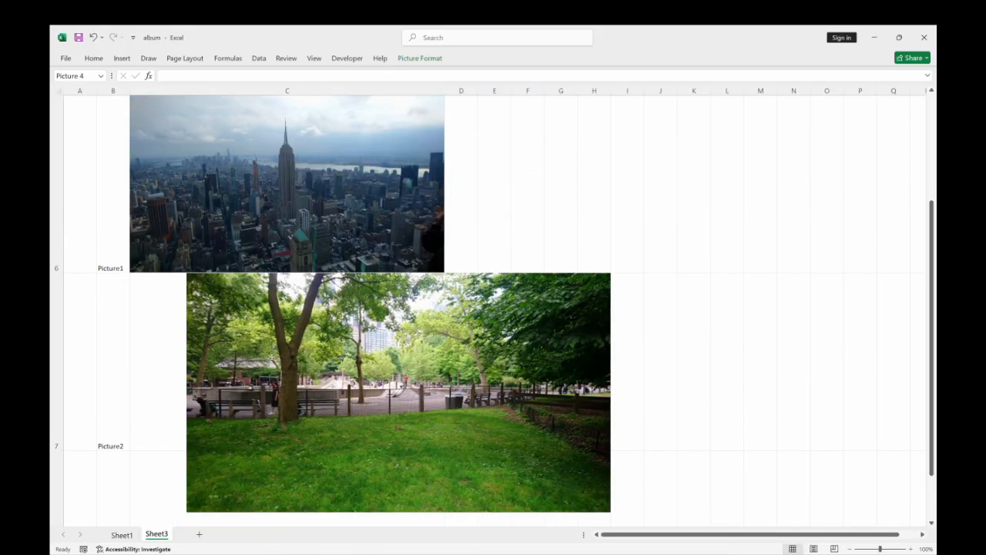
left_click_drag(230, 351, 173, 352)
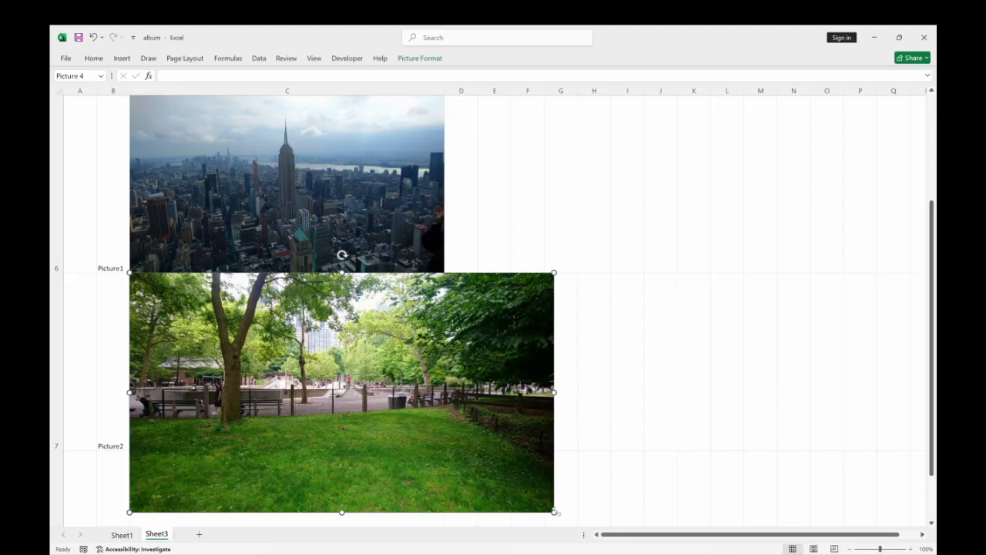
left_click_drag(553, 512, 444, 449)
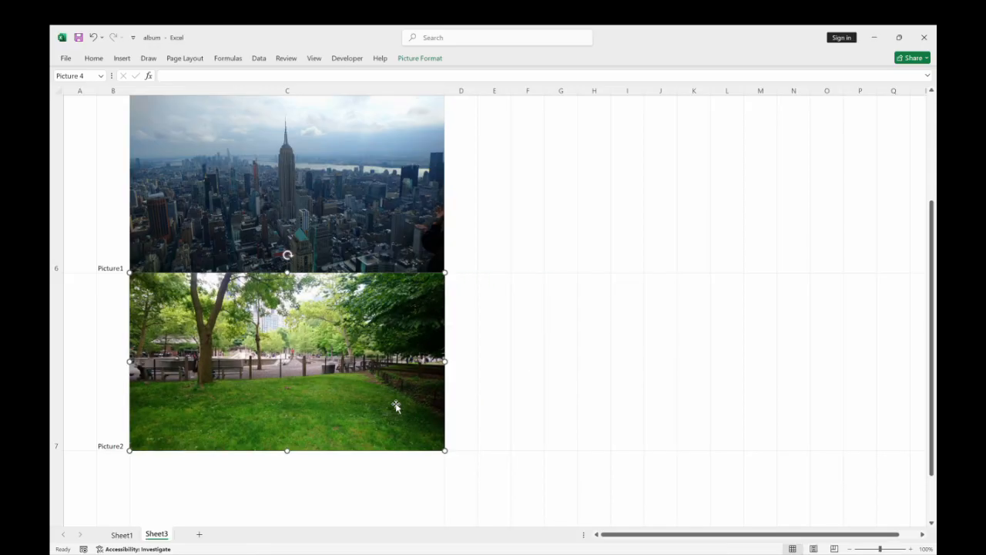
left_click(532, 374)
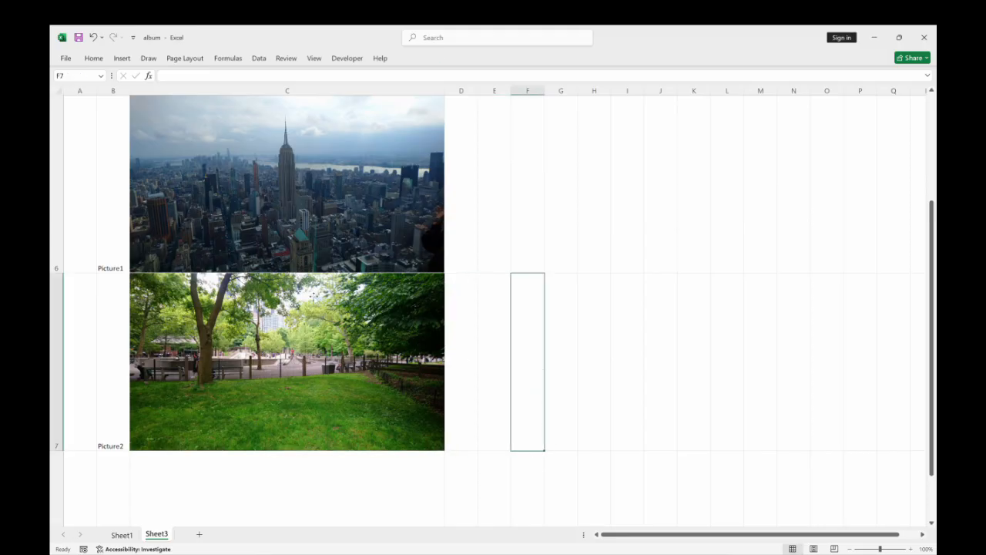
Fine-tune the skyline picture's lower-right corner so it meets the edges of cell C6.
left_click(387, 212)
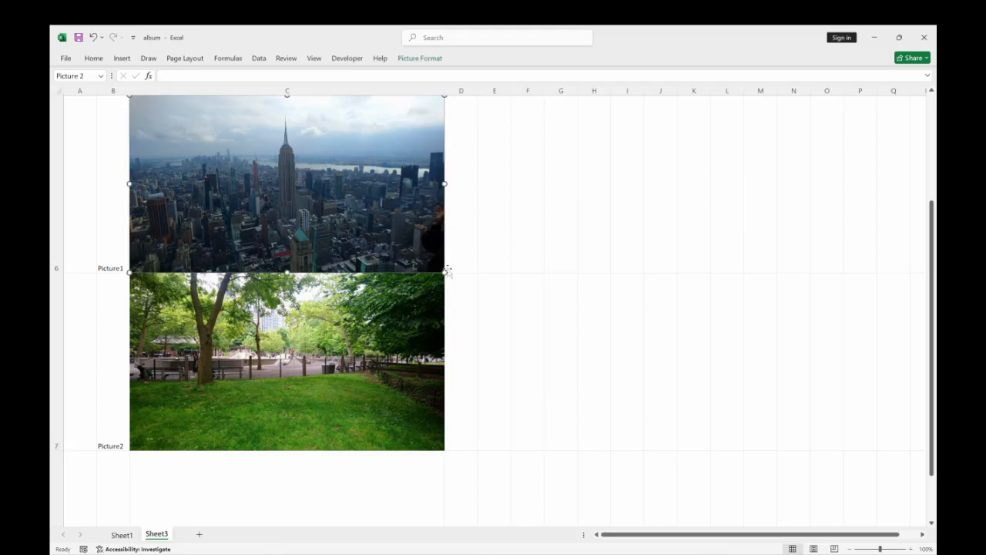
left_click(579, 326)
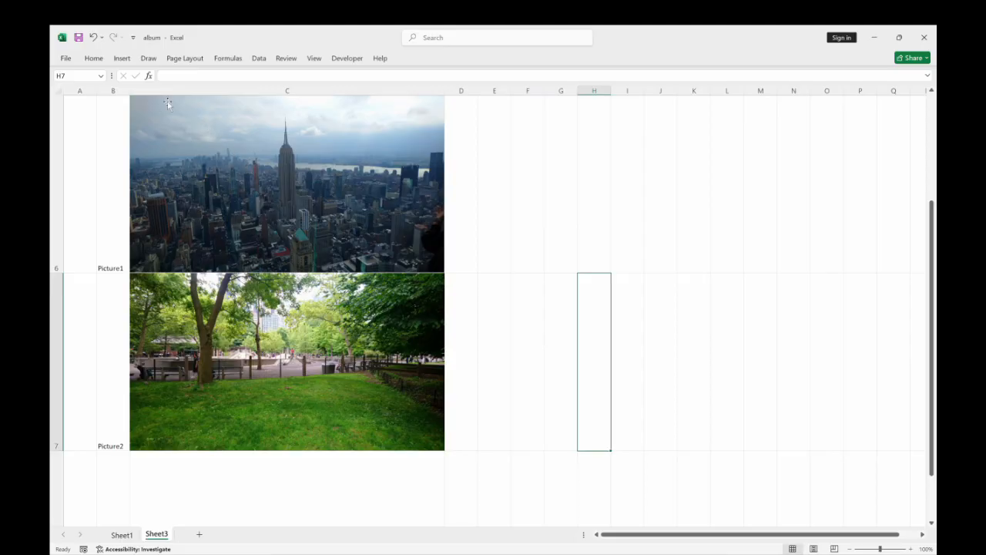
left_click(339, 221)
left_click_drag(442, 271, 448, 274)
left_click(565, 288)
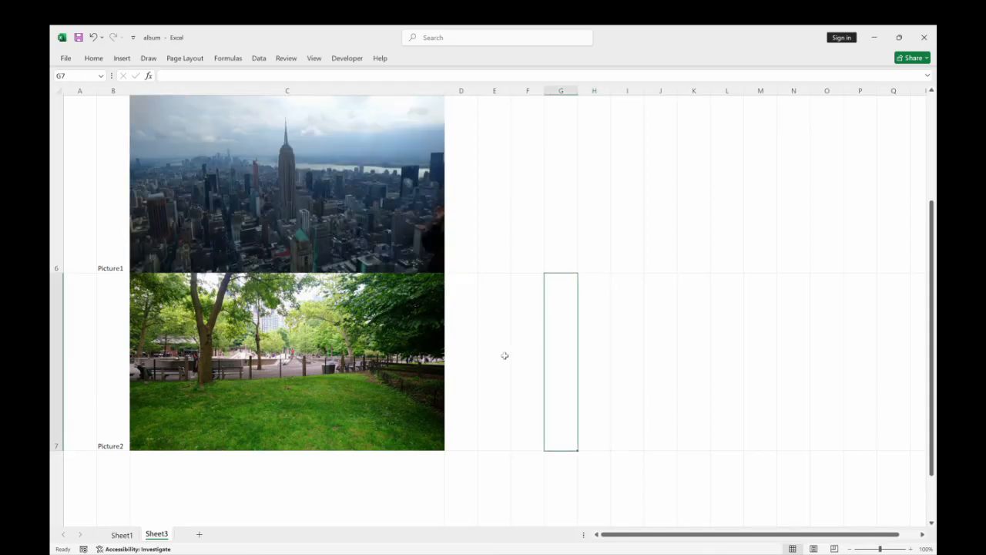
Insert the picture DSC_0069 from the device's Photo album NYC folder.
scroll(492, 333, "up", 2)
scroll(492, 329, "down", 3)
scroll(492, 308, "up", 3)
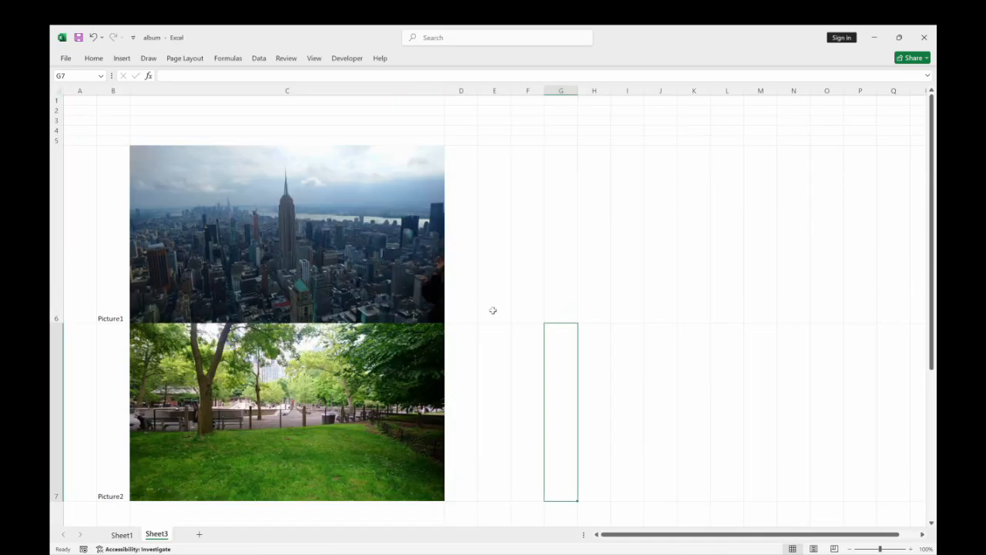
left_click(932, 524)
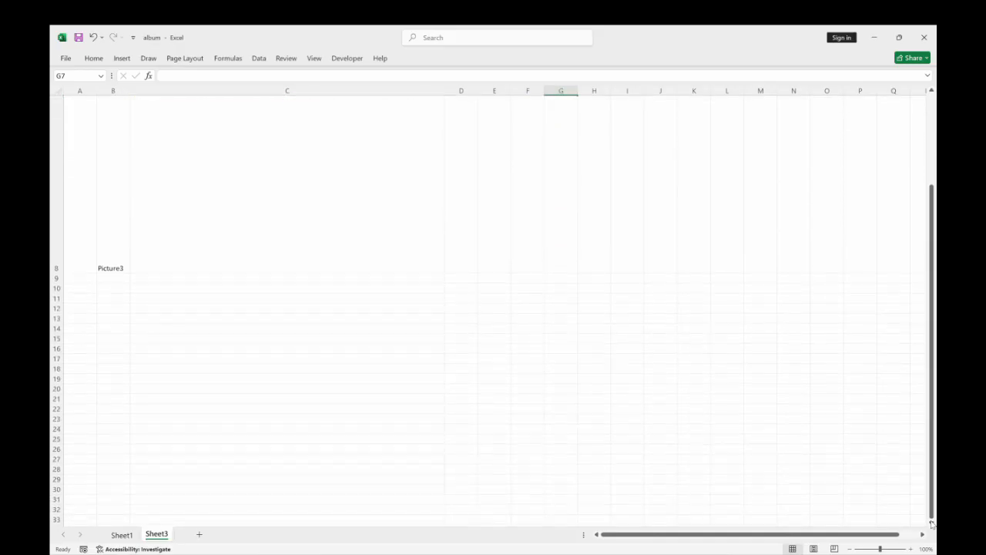
scroll(493, 308, "up", 1)
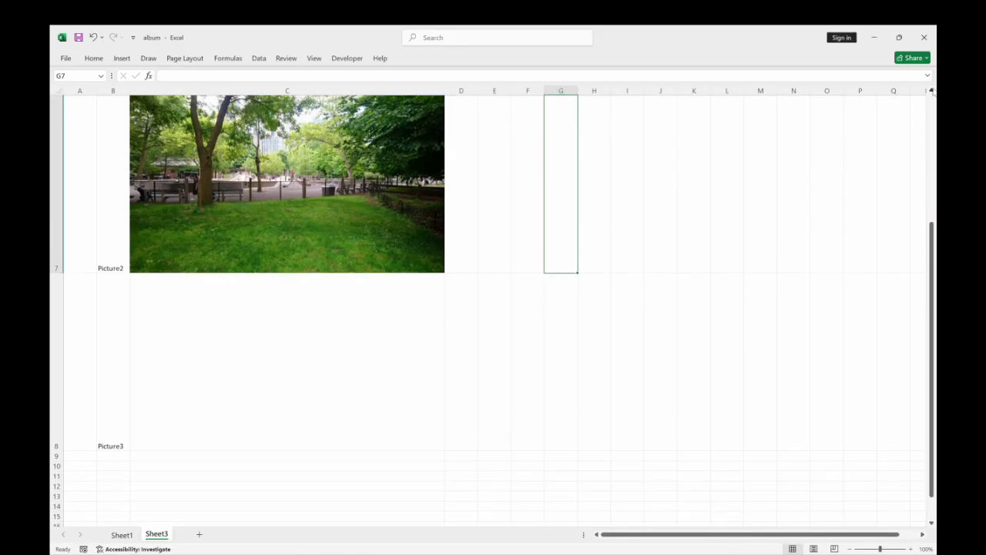
left_click(123, 60)
left_click(177, 85)
left_click(199, 131)
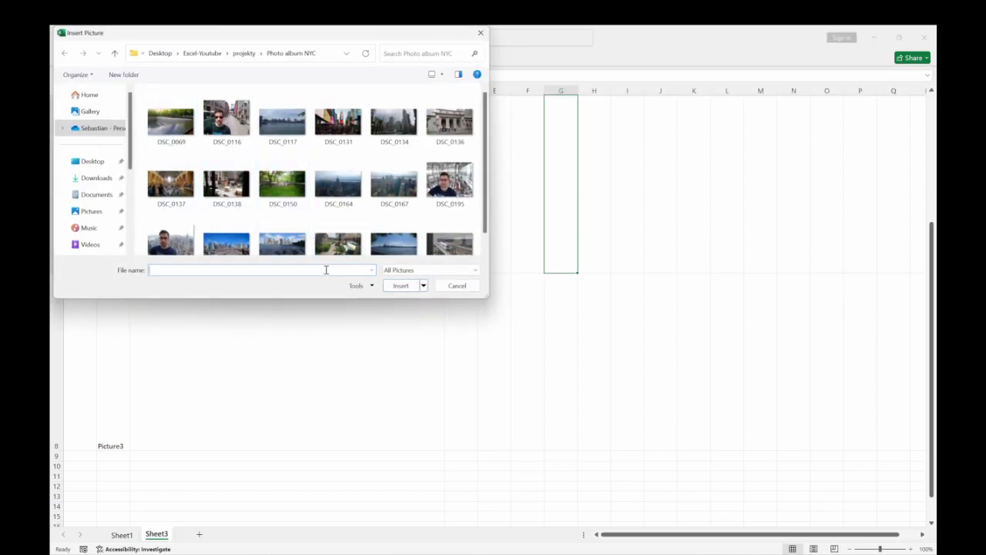
scroll(285, 243, "down", 1)
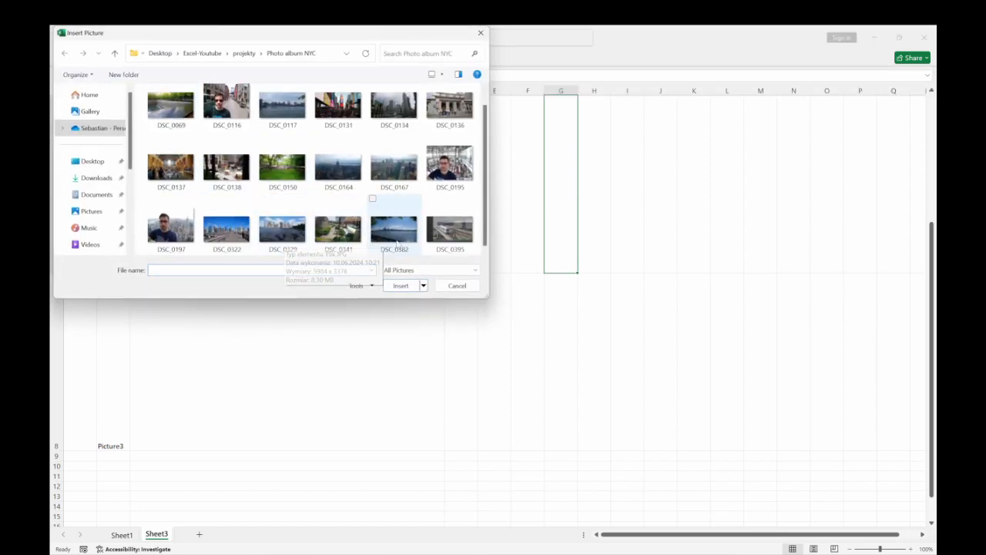
scroll(385, 218, "up", 1)
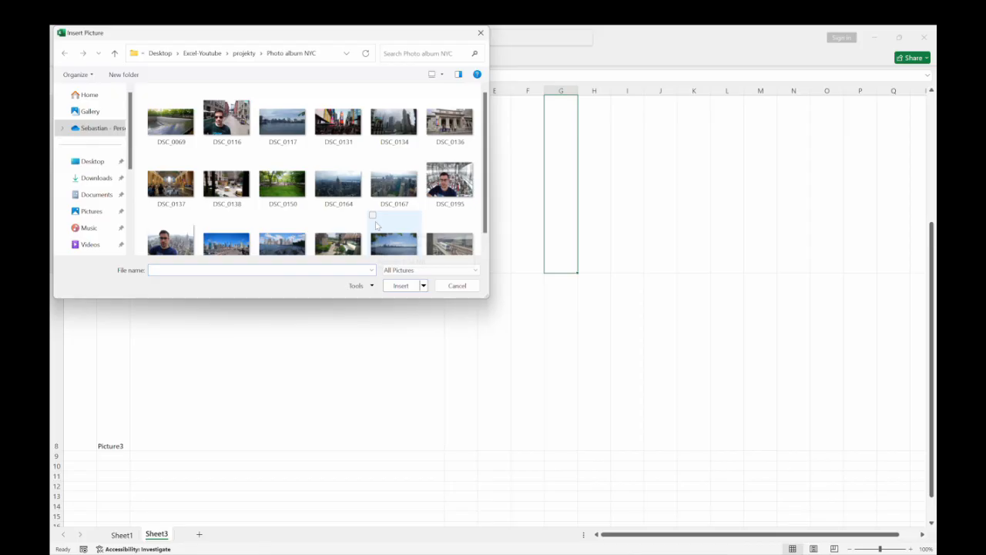
left_click(171, 122)
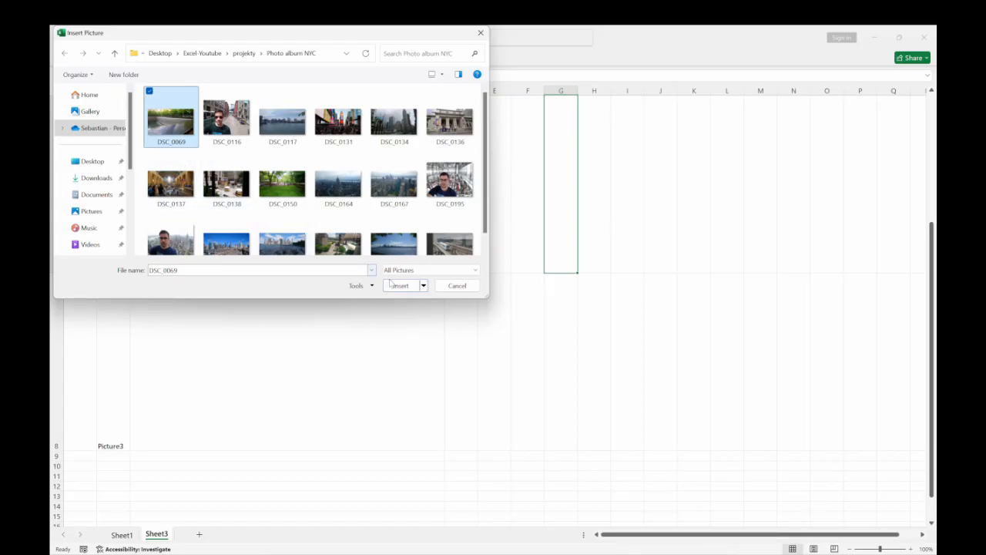
left_click(401, 285)
Align the memorial pool picture with cell C8's upper-left corner and scale it proportionally to fill the cell.
left_click_drag(693, 219, 279, 397)
left_click_drag(554, 512, 445, 450)
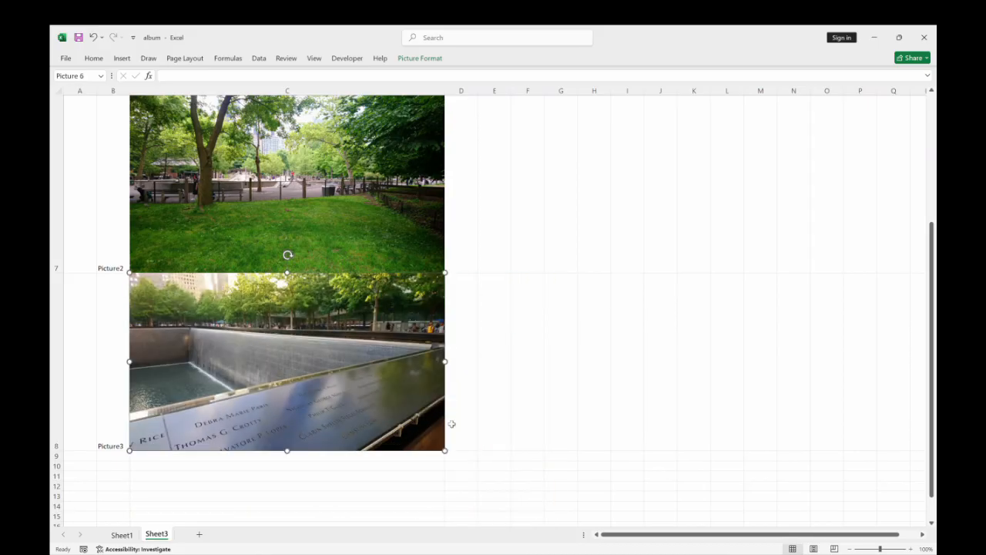
left_click(549, 380)
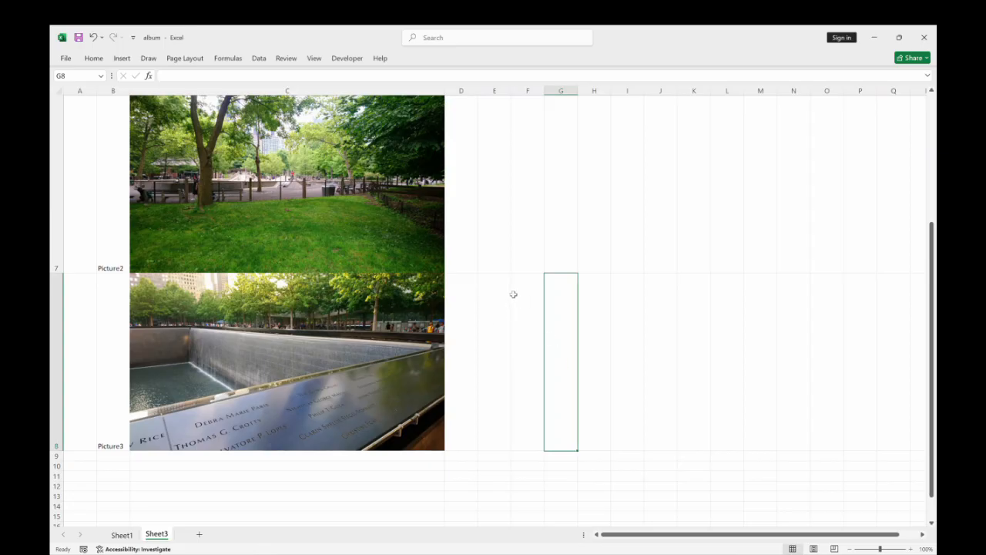
Widen column C to test whether the pictures resize with their cells, and undo the width change.
scroll(489, 273, "up", 2)
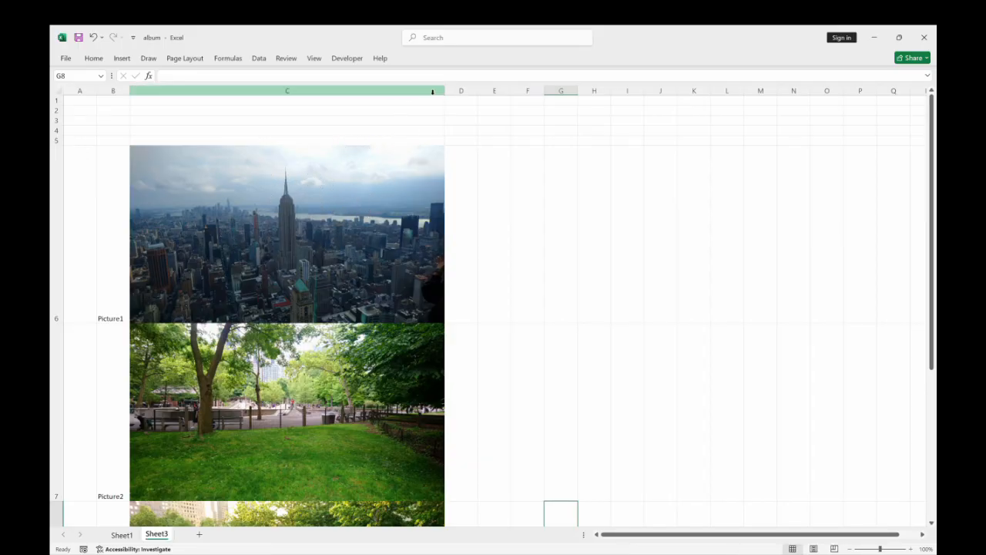
left_click_drag(445, 90, 540, 105)
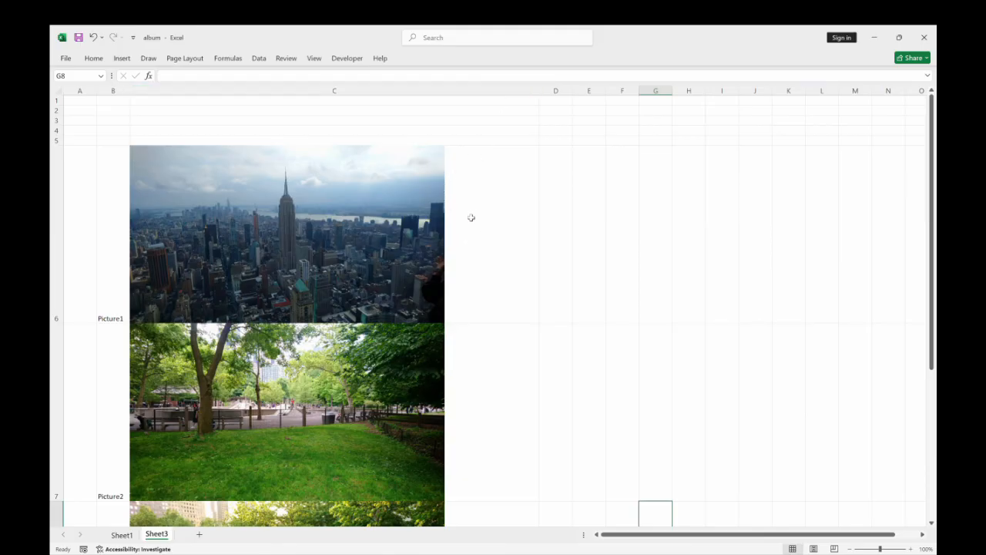
left_click(92, 37)
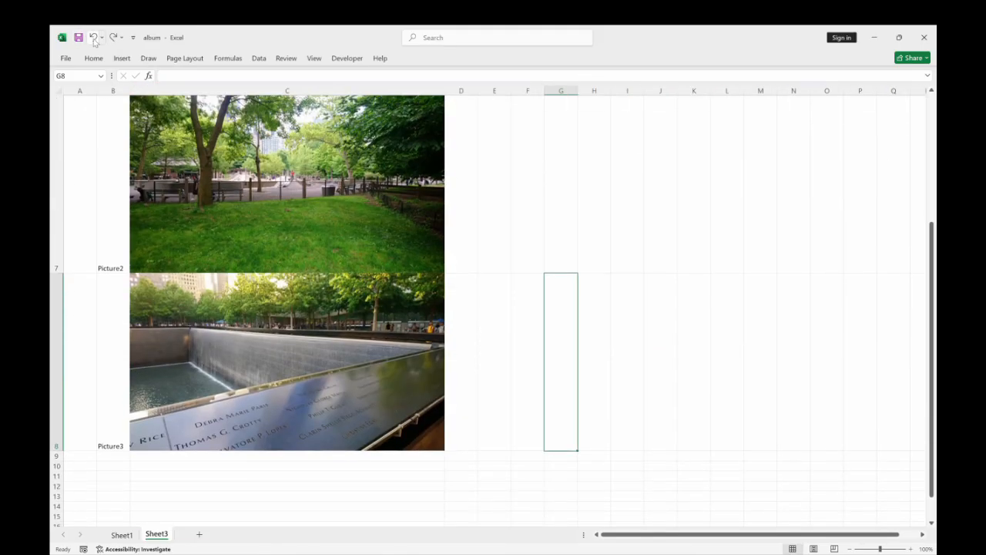
Set the skyline picture's properties to Move and size with cells.
scroll(564, 284, "up", 2)
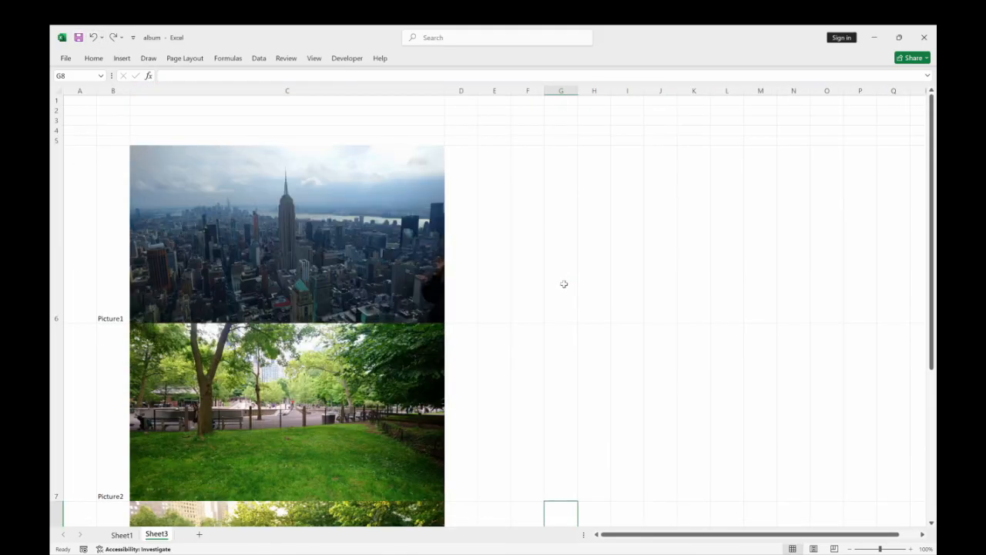
left_click(367, 182)
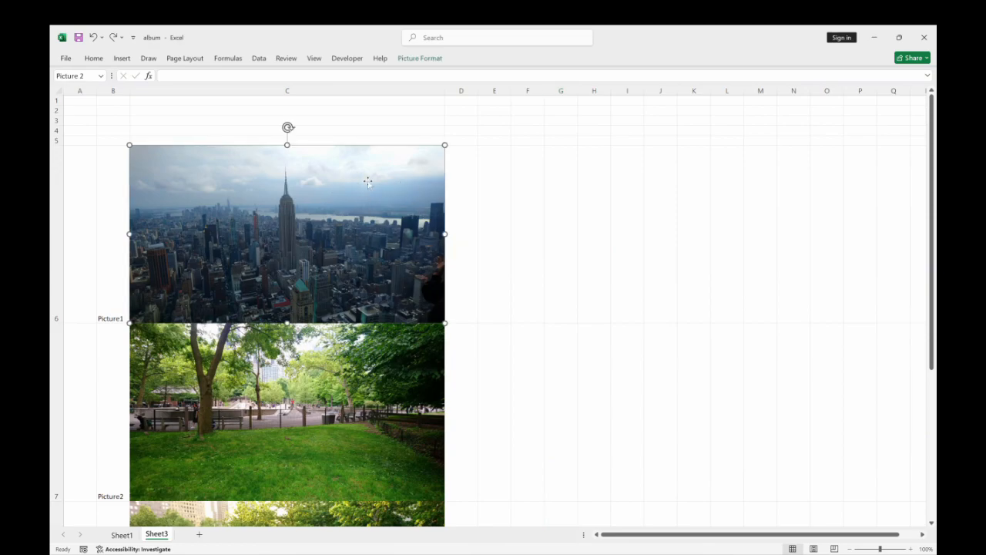
right_click(368, 181)
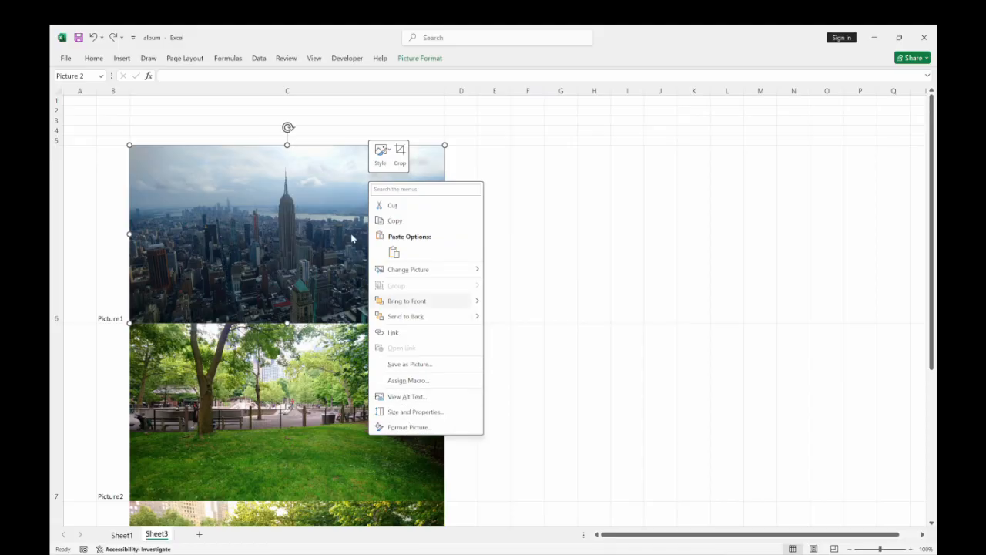
left_click(396, 428)
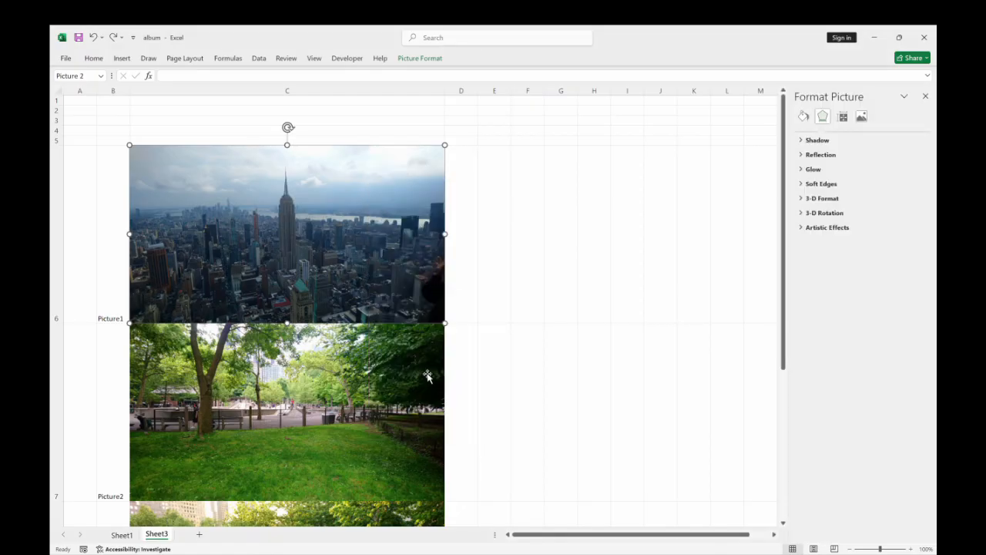
left_click(843, 117)
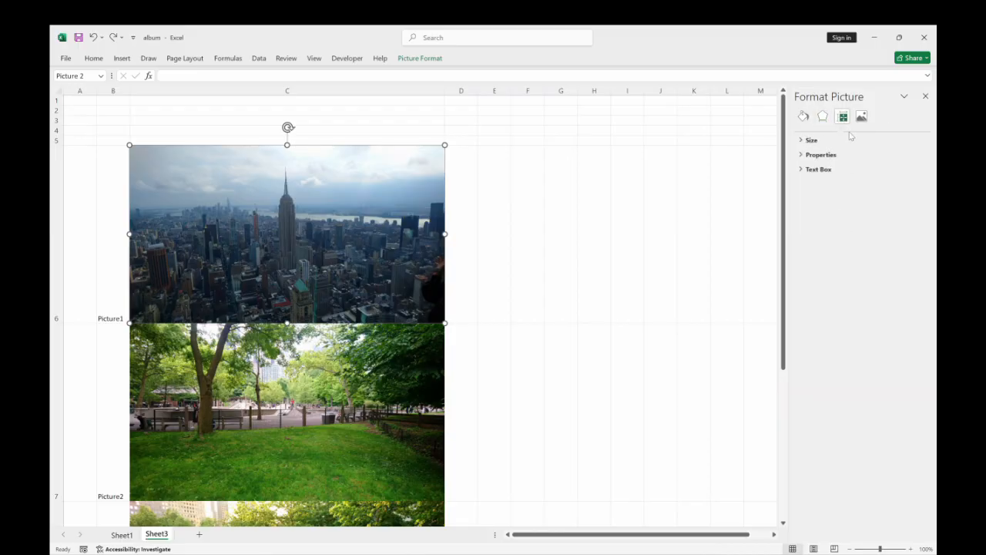
left_click(823, 154)
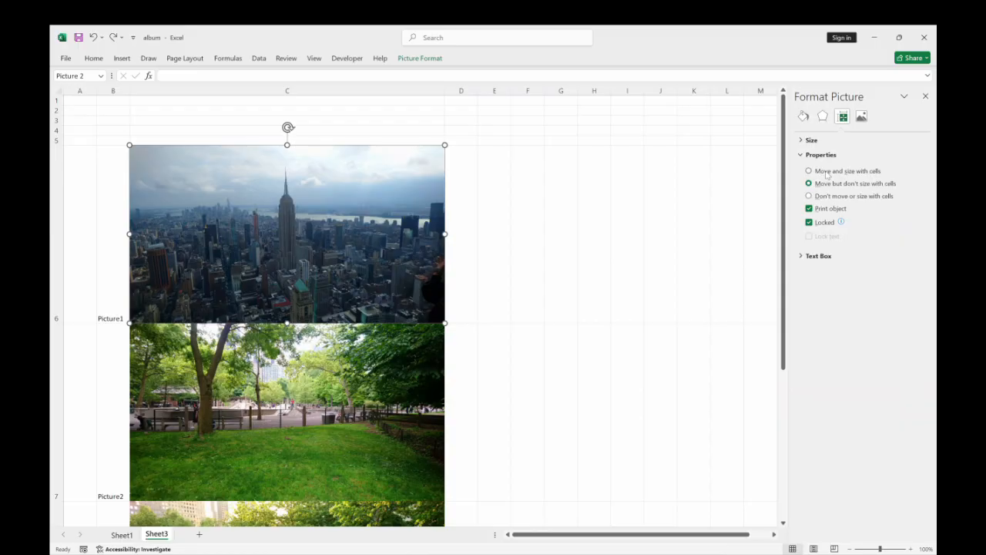
left_click(826, 174)
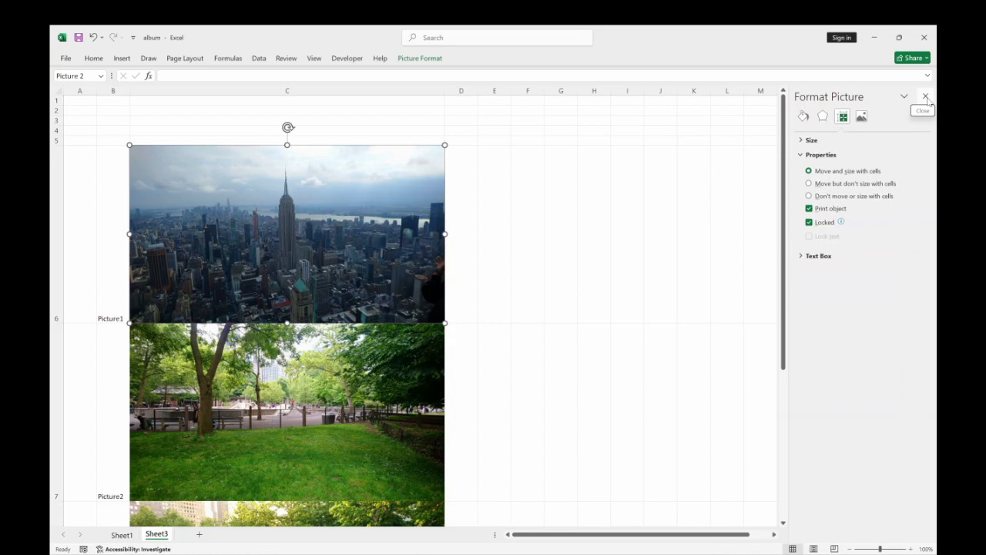
left_click(926, 98)
Widen column C to test the skyline picture's resizing, and undo the width change.
left_click(540, 246)
left_click_drag(445, 90, 492, 90)
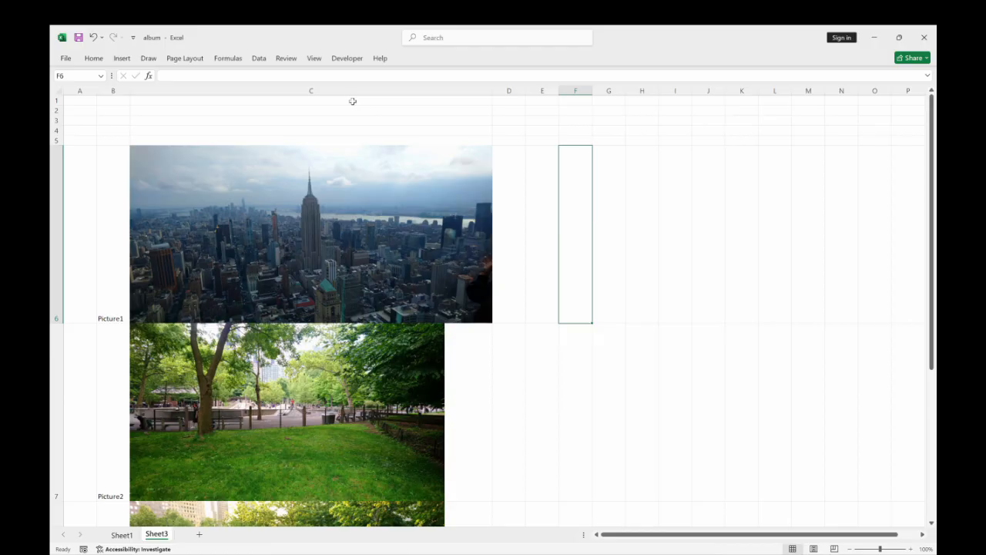
left_click(93, 38)
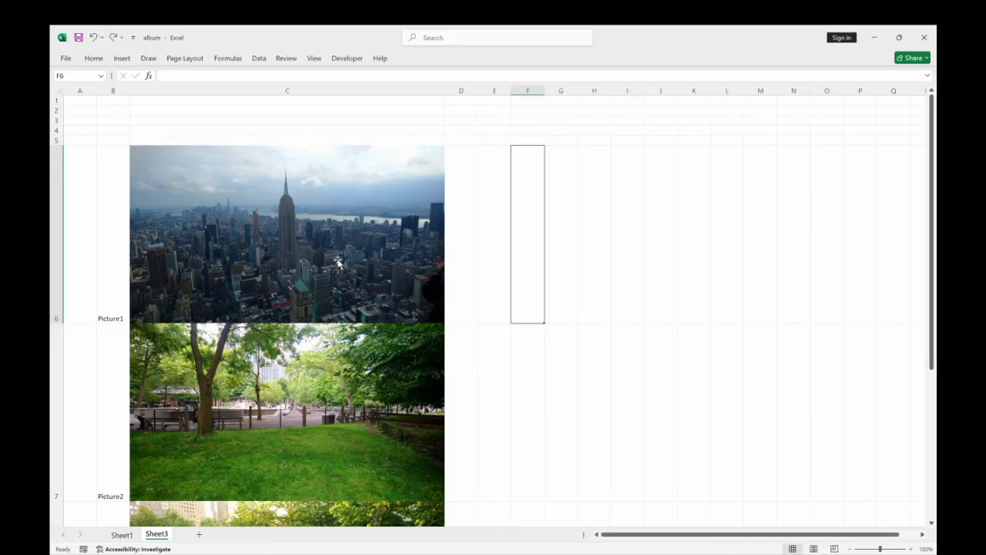
Select the park and memorial pool pictures together and set their properties to Move and size with cells.
left_click(343, 383)
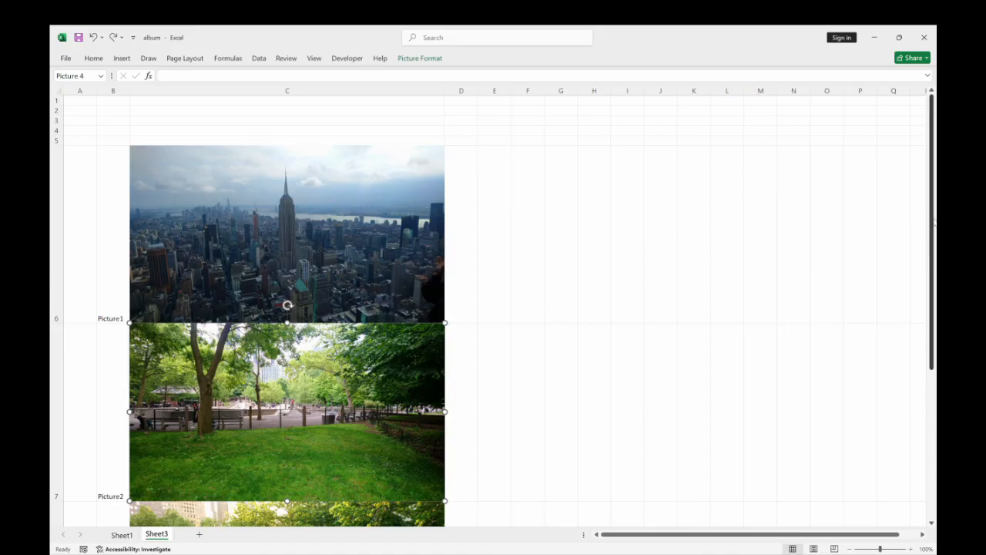
left_click_drag(933, 216, 932, 343)
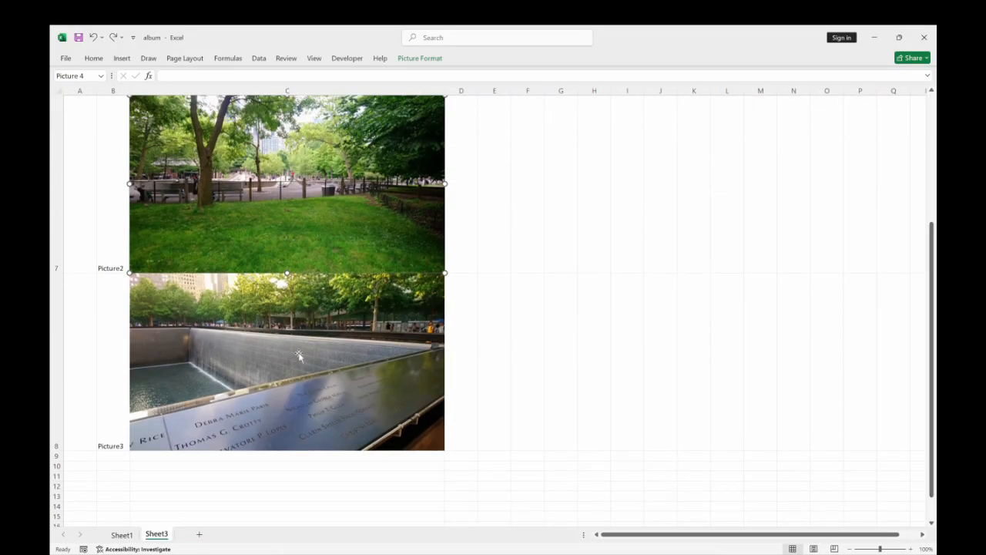
left_click(305, 363, "ctrl")
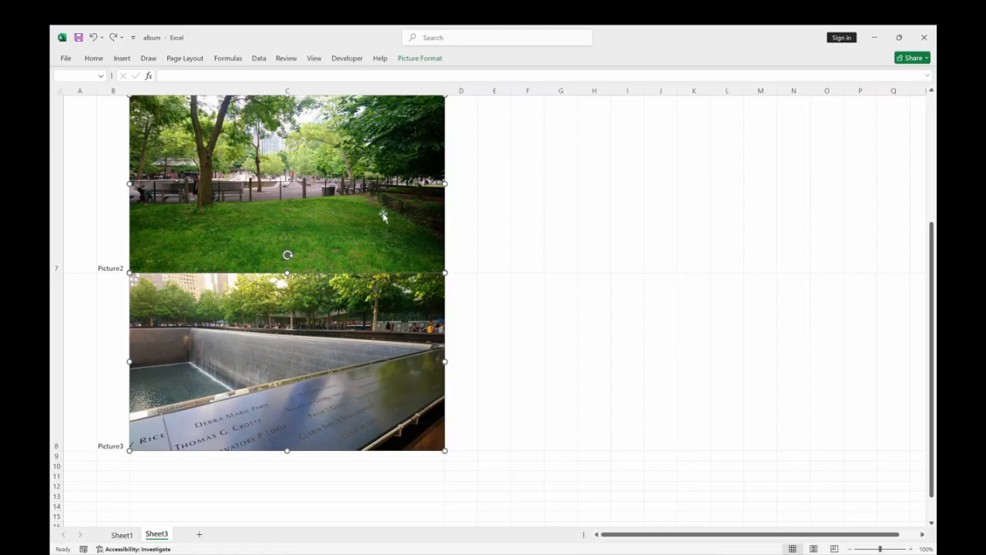
right_click(390, 184)
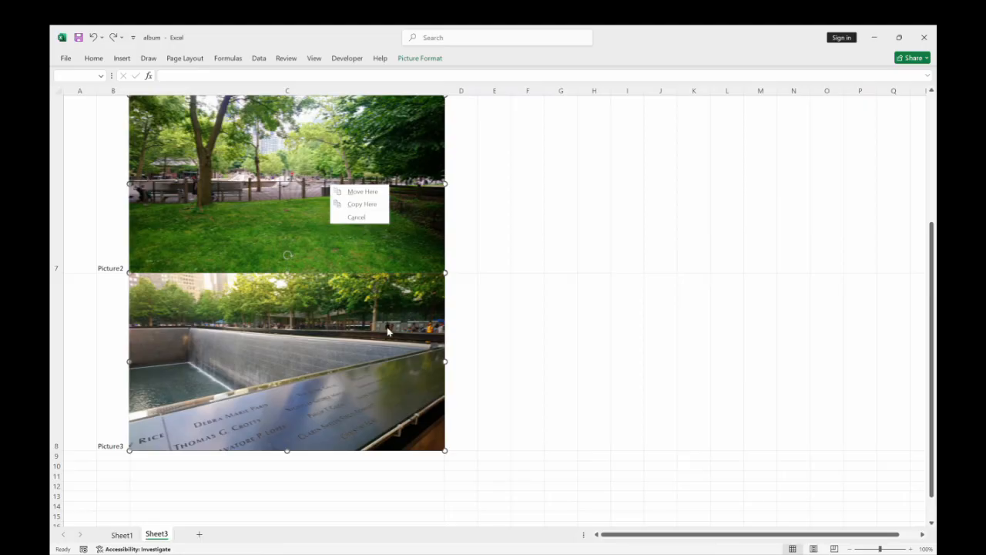
right_click(388, 331)
left_click(420, 319)
left_click(842, 115)
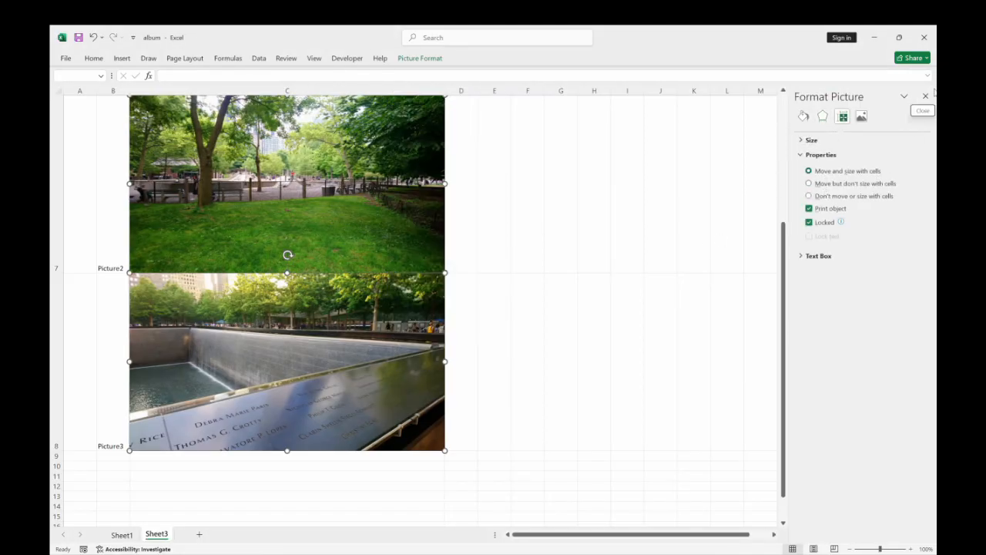
left_click(932, 93)
left_click(540, 300)
Widen column C to test that all three pictures resize with their cells, and undo the width change.
scroll(627, 311, "up", 2)
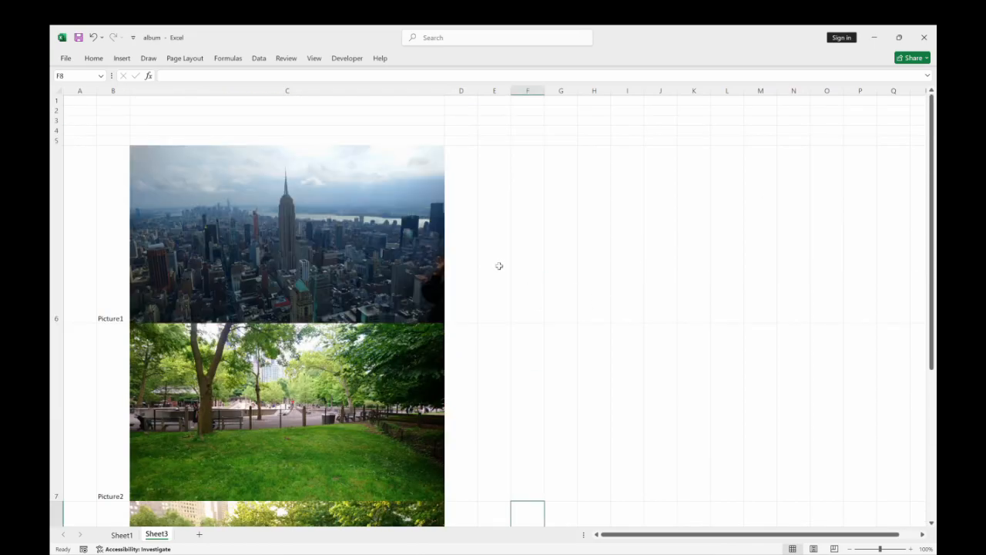
left_click_drag(445, 94, 468, 93)
scroll(522, 224, "down", 1)
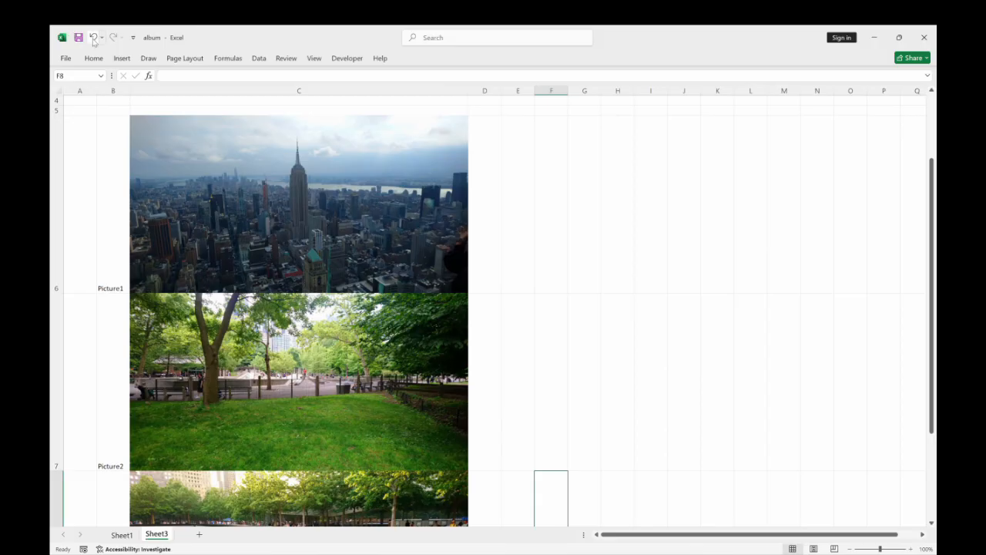
left_click(92, 37)
scroll(465, 218, "down", 1)
left_click(501, 219)
scroll(511, 248, "up", 2)
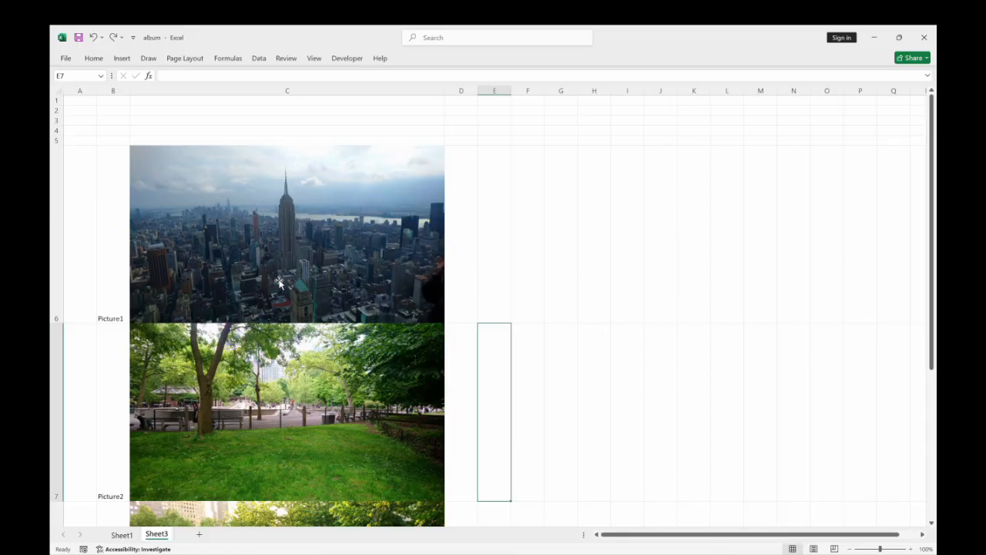
Switch to Sheet1 and filter the finished album with the slicer to Manhattan, followed by Empire State Building.
left_click(121, 535)
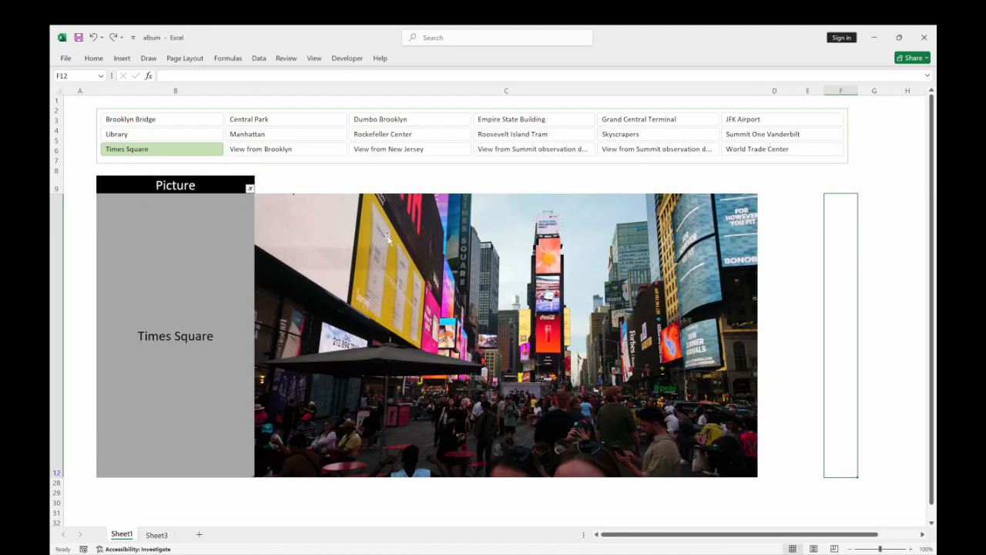
left_click(327, 137)
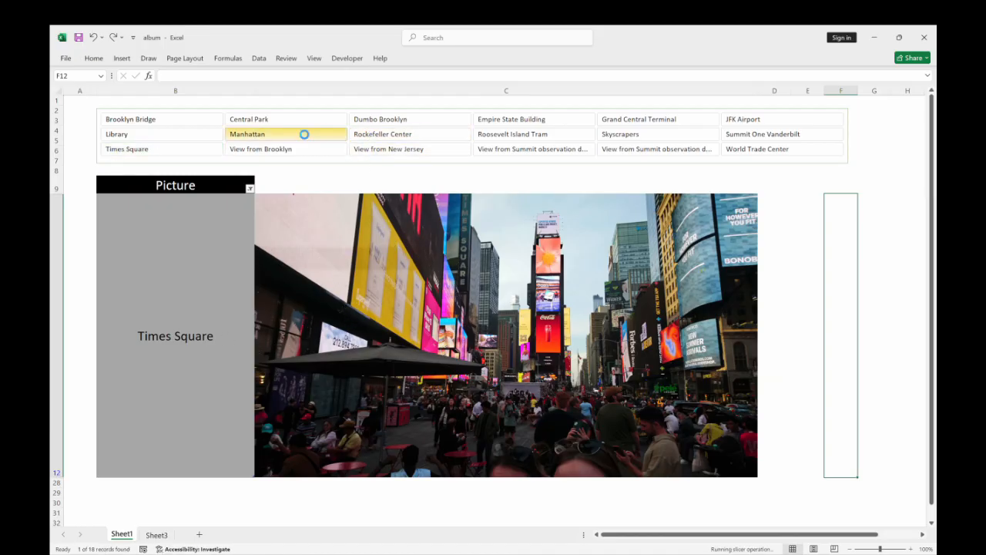
left_click(587, 122)
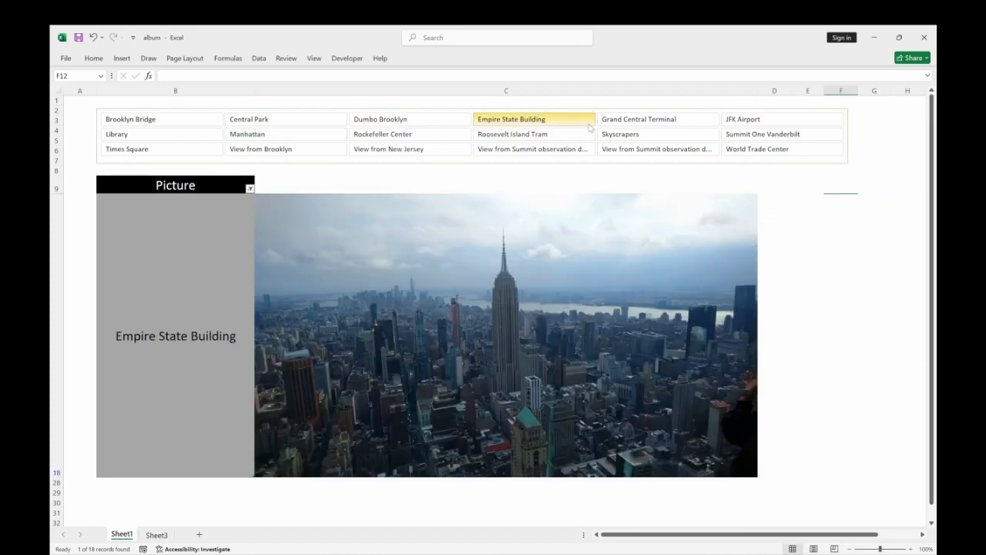
Filter the finished album on Sheet1 to Skyscrapers with the slicer and examine its label column.
left_click(645, 135)
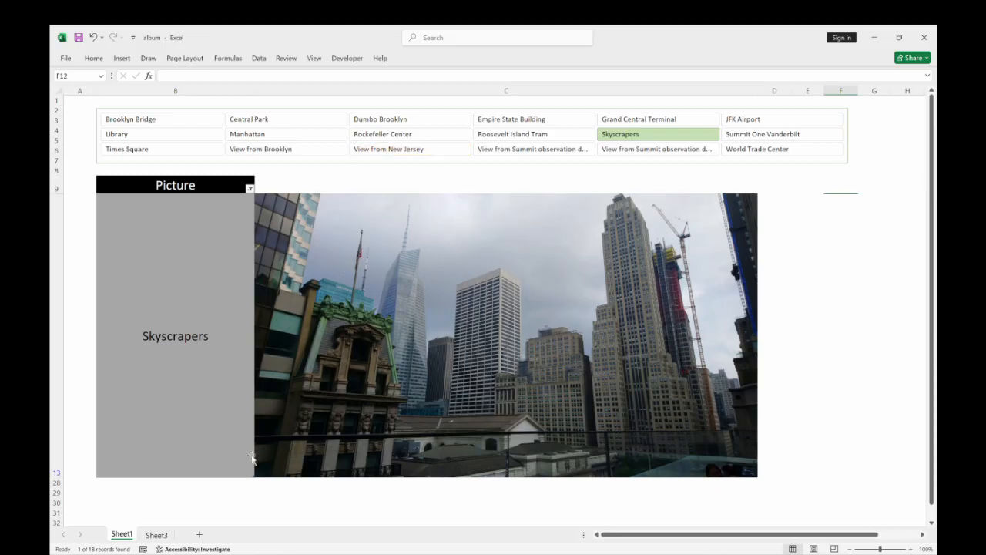
left_click(158, 536)
left_click(121, 534)
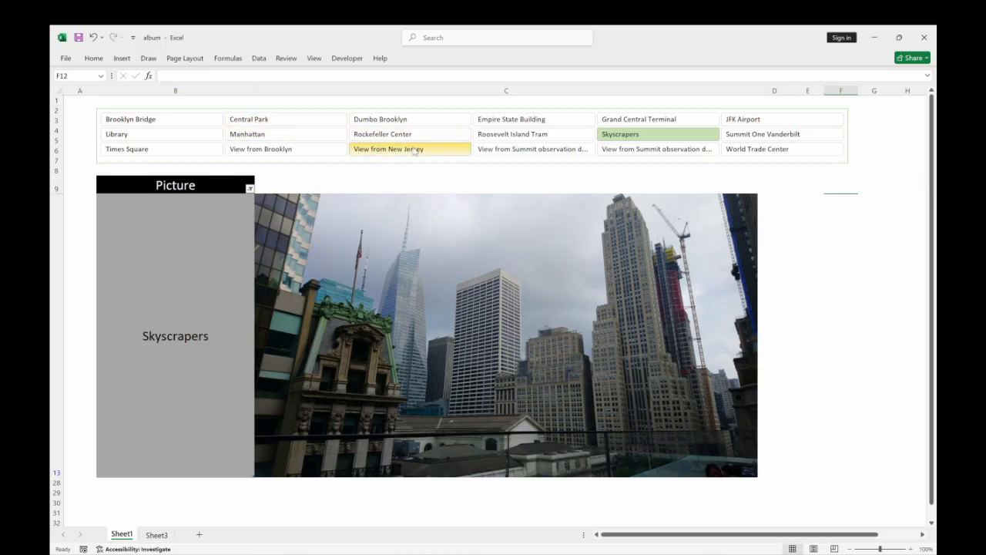
left_click(176, 89)
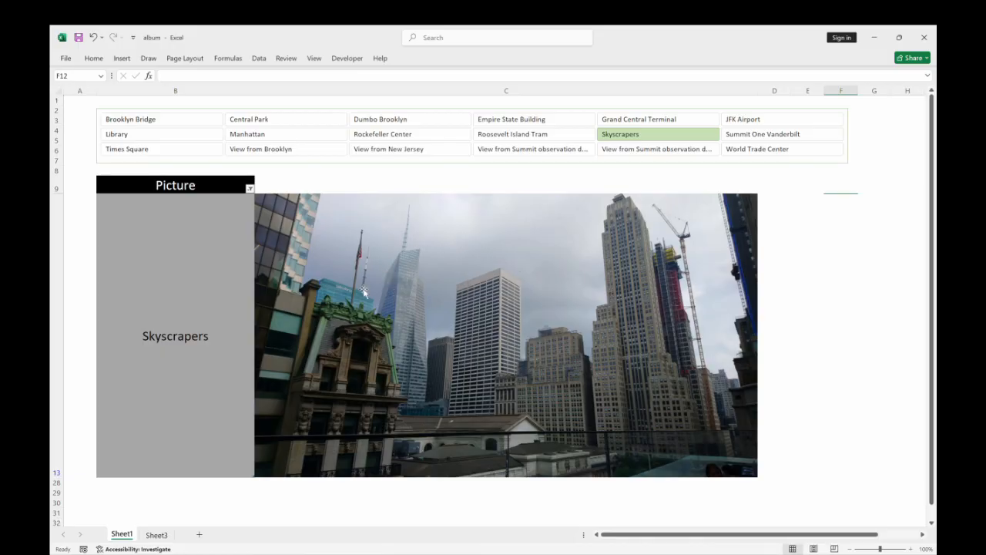
Return to Sheet3 and widen column B to make more room for the picture labels.
left_click(156, 534)
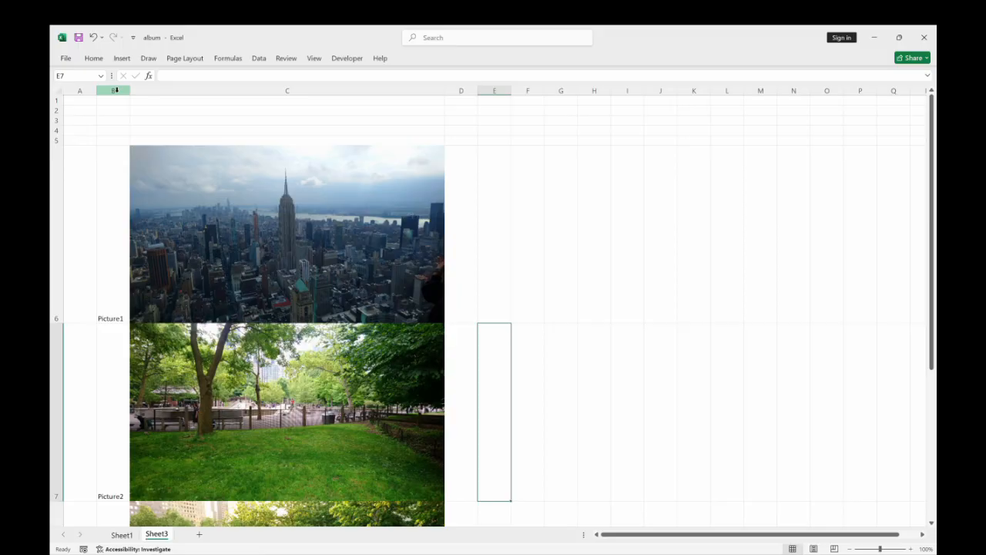
left_click(107, 197)
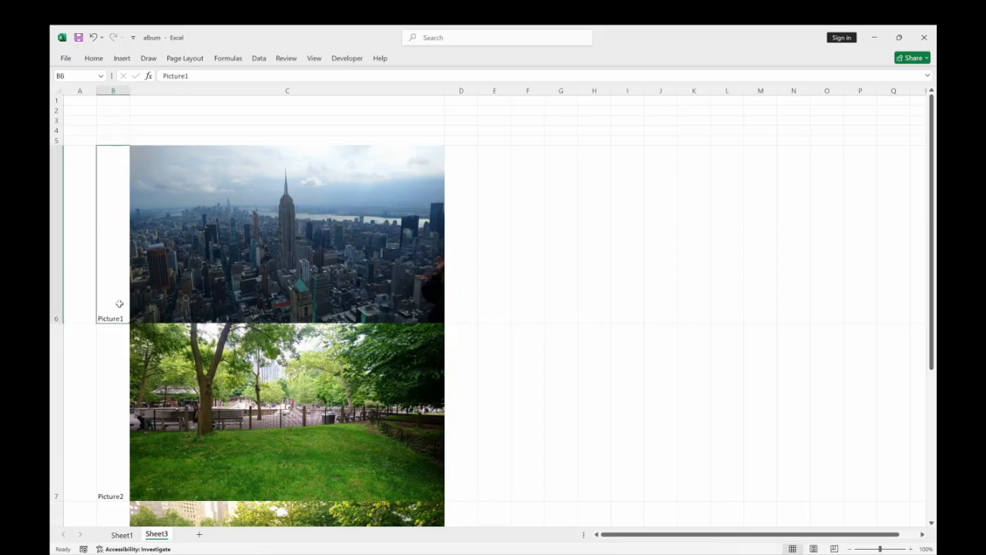
left_click_drag(129, 91, 193, 93)
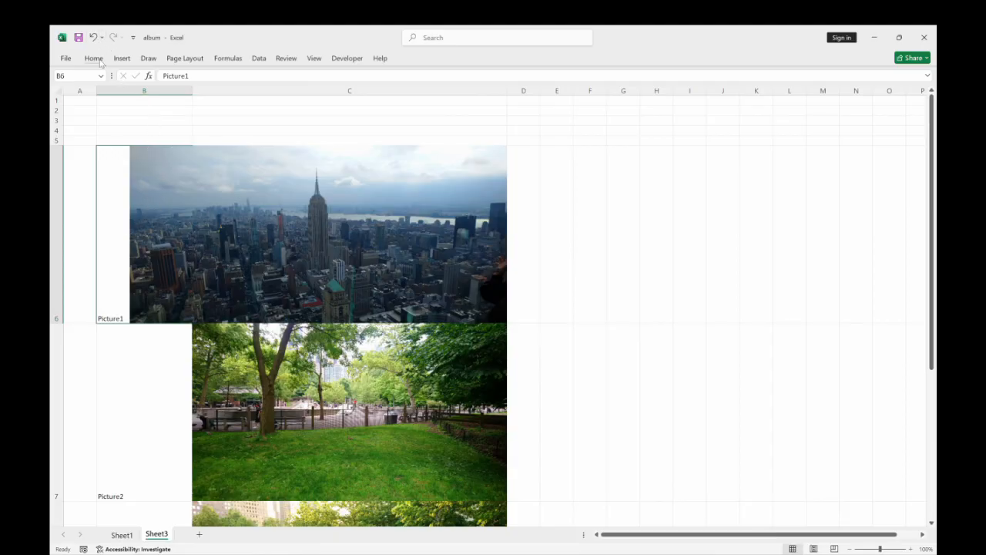
Resize the skyline picture from its outer edge so that it fits inside cell C6 again.
left_click(264, 239)
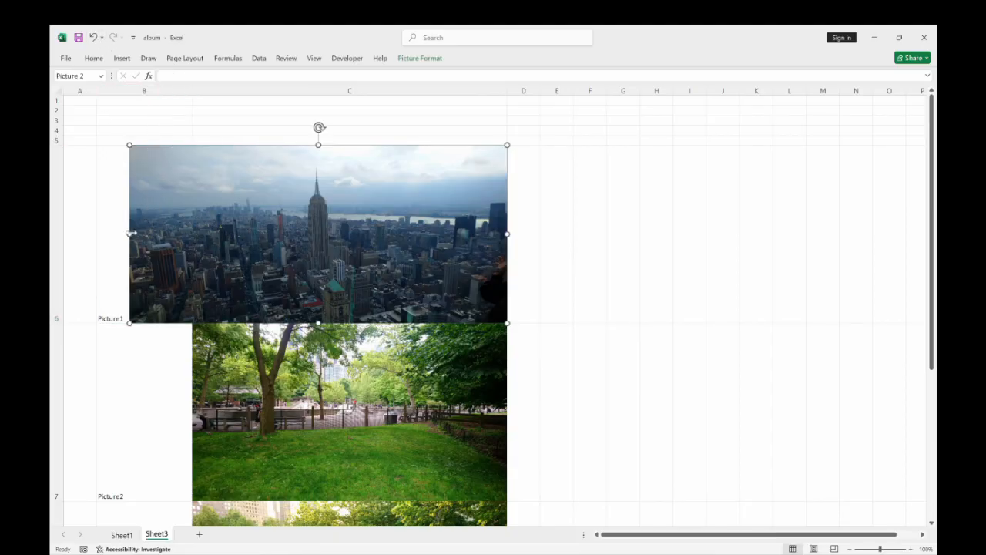
left_click_drag(129, 145, 192, 146)
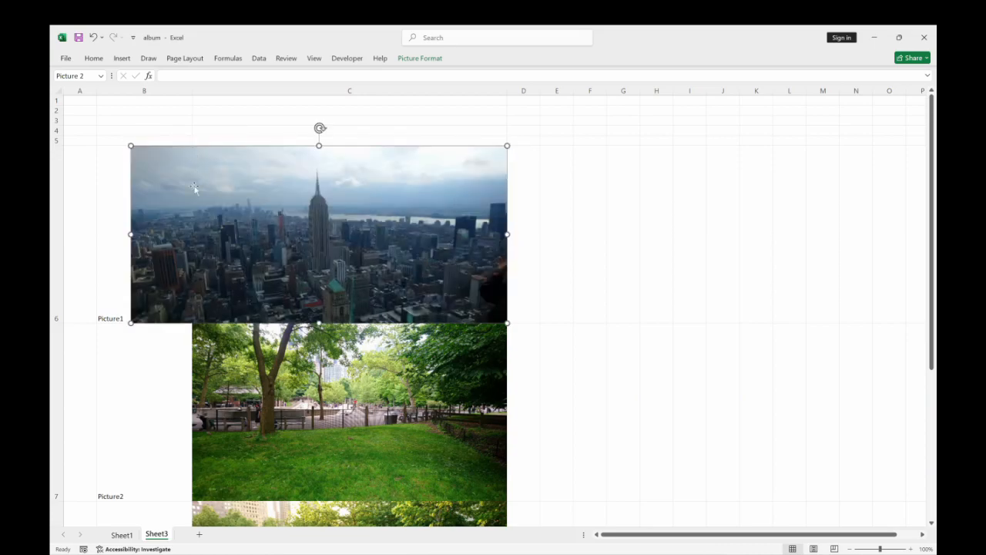
left_click_drag(126, 234, 192, 234)
left_click(593, 293)
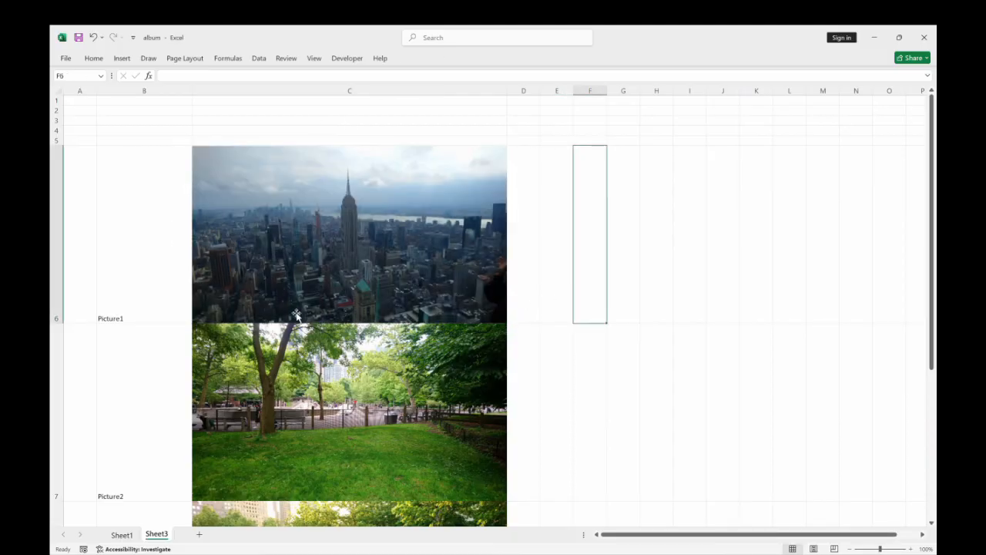
Replace the labels in B6:B8 with Manhattan, Central Park and World Trade Center.
left_click(136, 245)
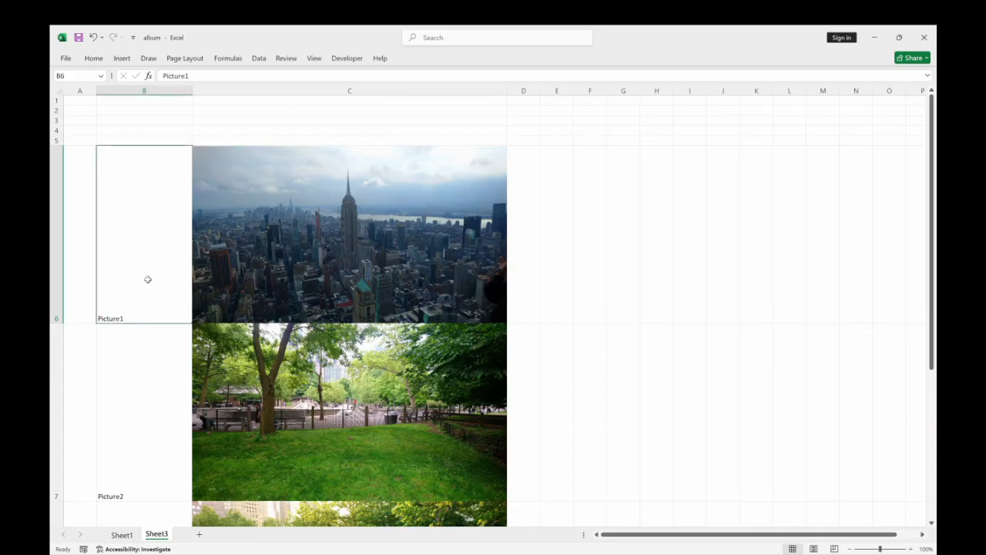
type("Manhattan")
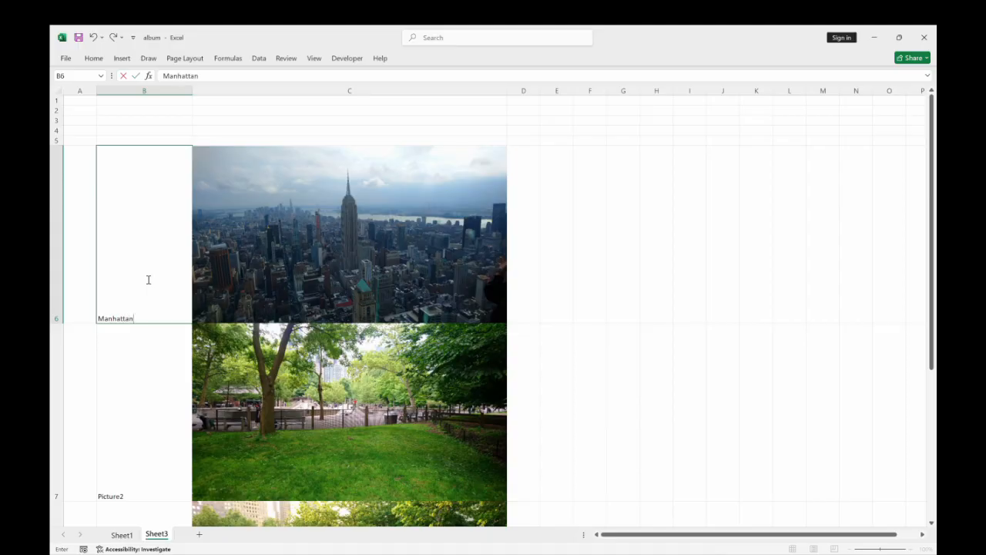
key("Return")
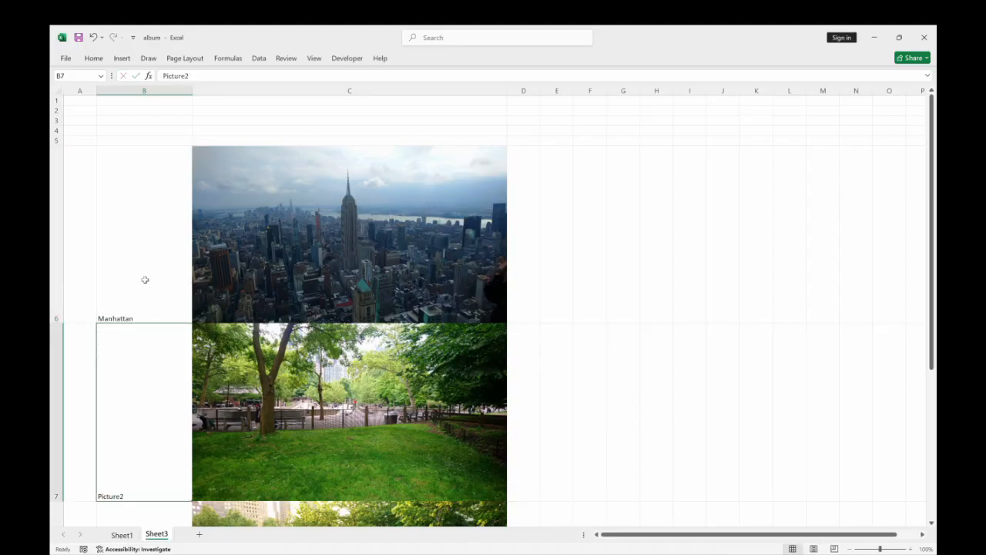
type("Central Park")
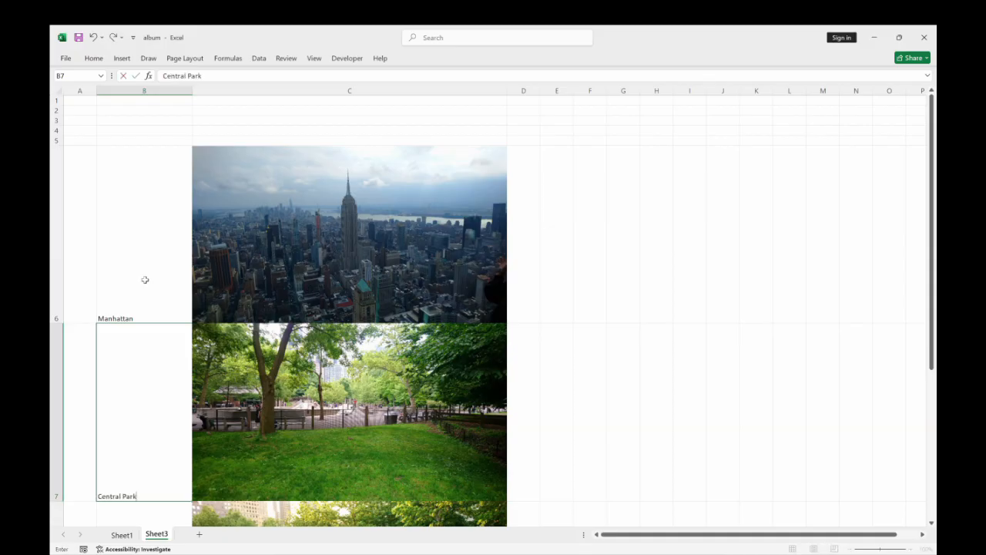
key("Return")
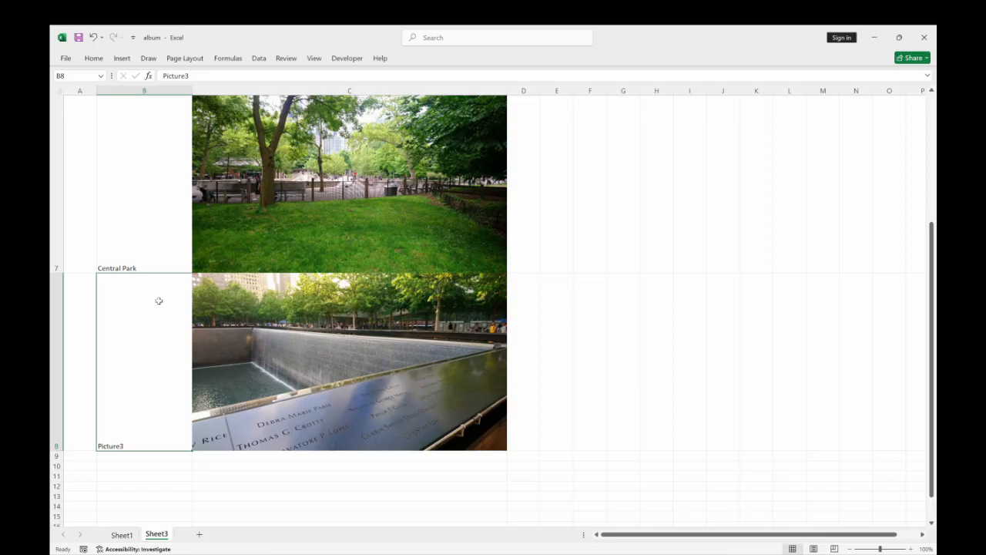
type("World Trade Ce")
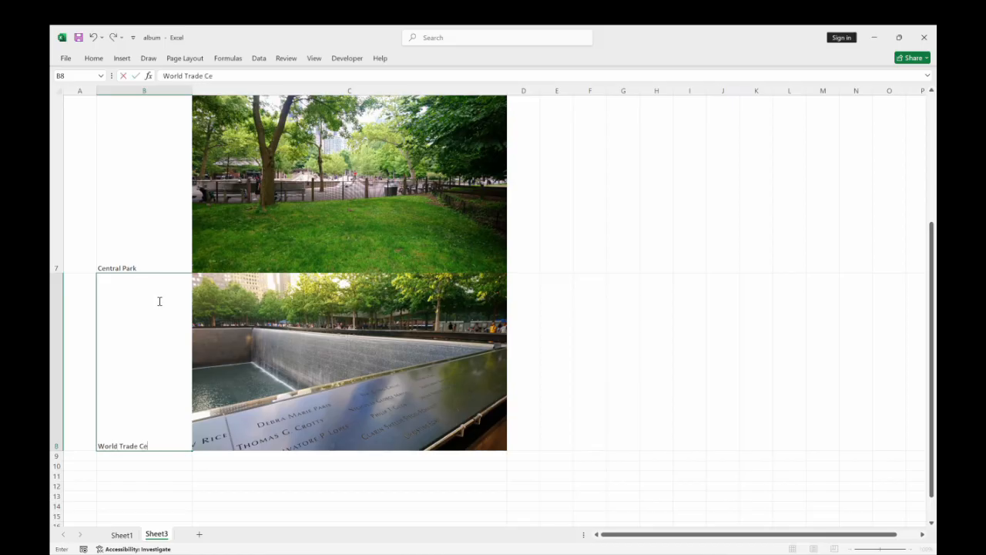
type("nter")
key("Return")
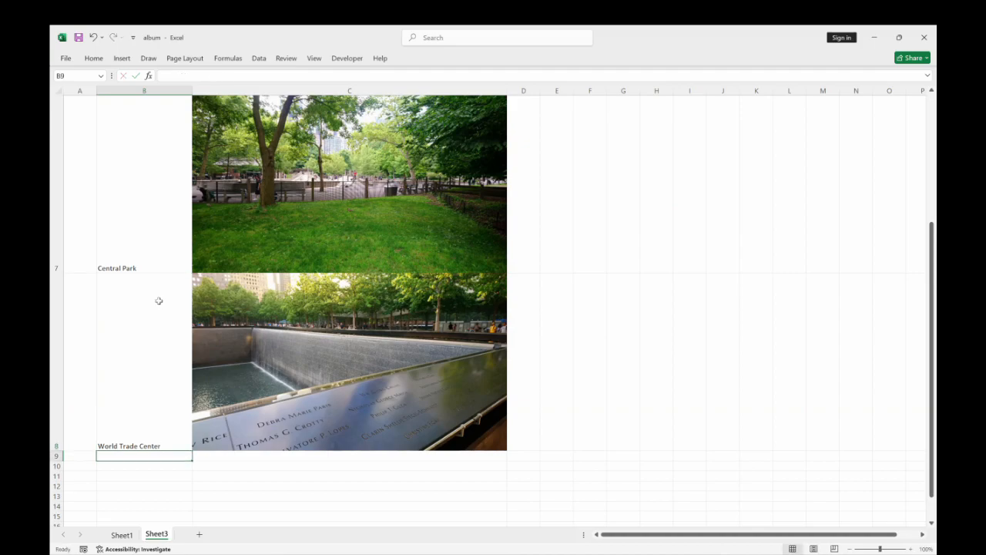
Make the three labels in B6:B8 bold and center them horizontally and vertically.
left_click_drag(157, 378, 158, 218)
left_click(93, 59)
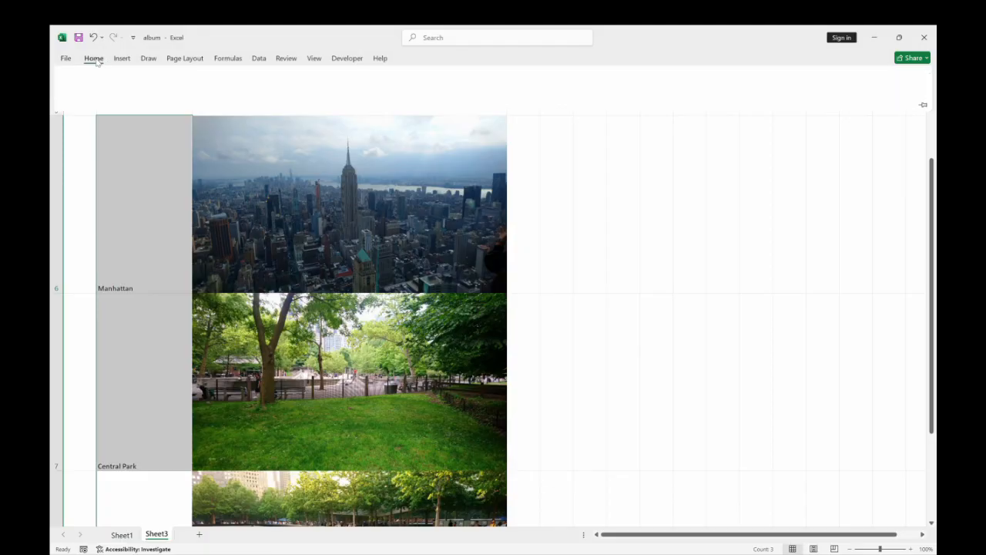
scroll(308, 308, "down", 2)
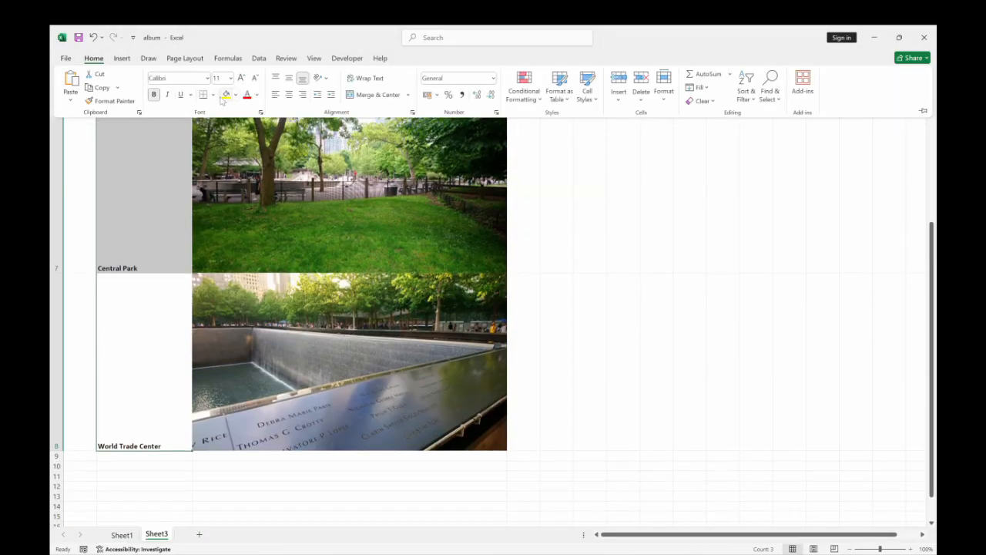
left_click(289, 94)
left_click(288, 78)
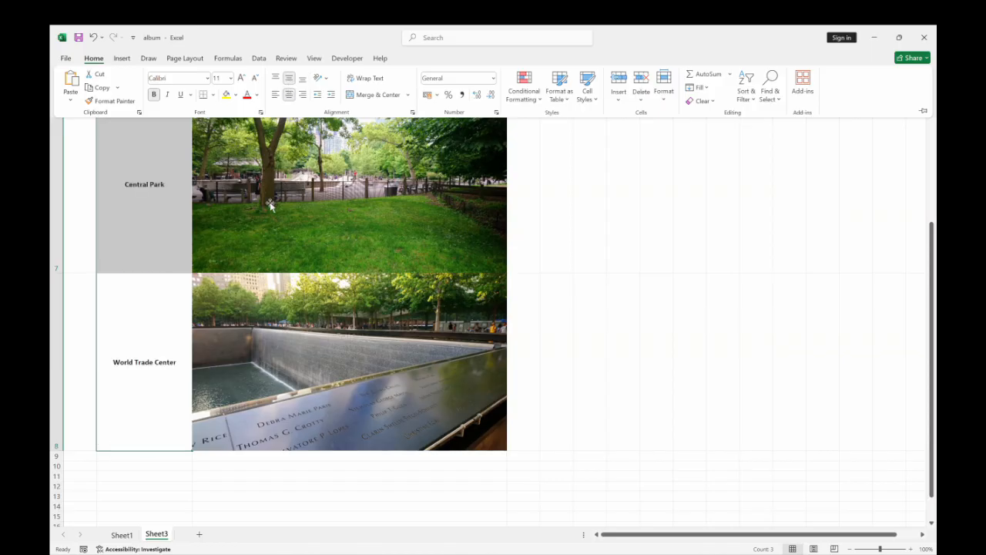
scroll(272, 260, "up", 3)
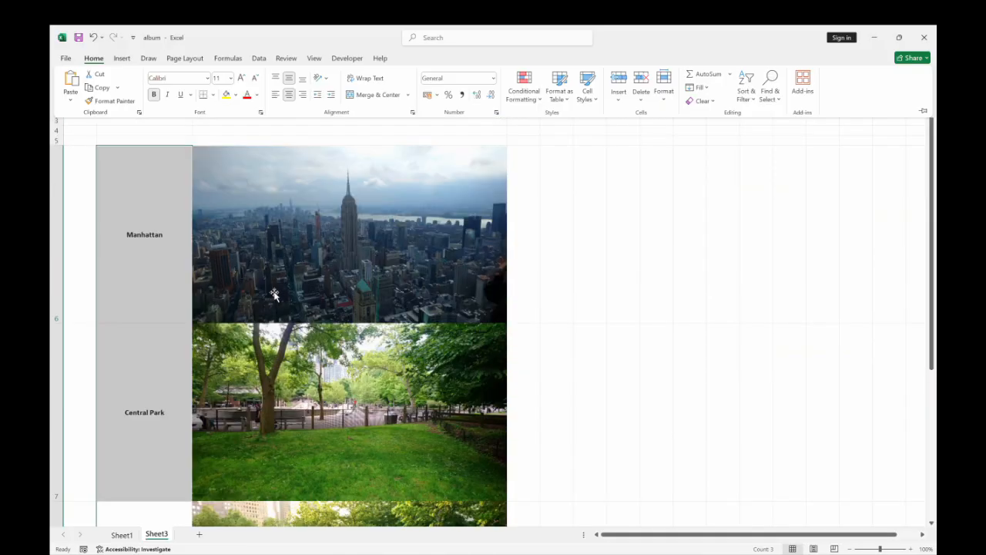
left_click(642, 262)
Review the labelled picture rows on Sheet3 and compare them with the finished album on Sheet1.
left_click(144, 140)
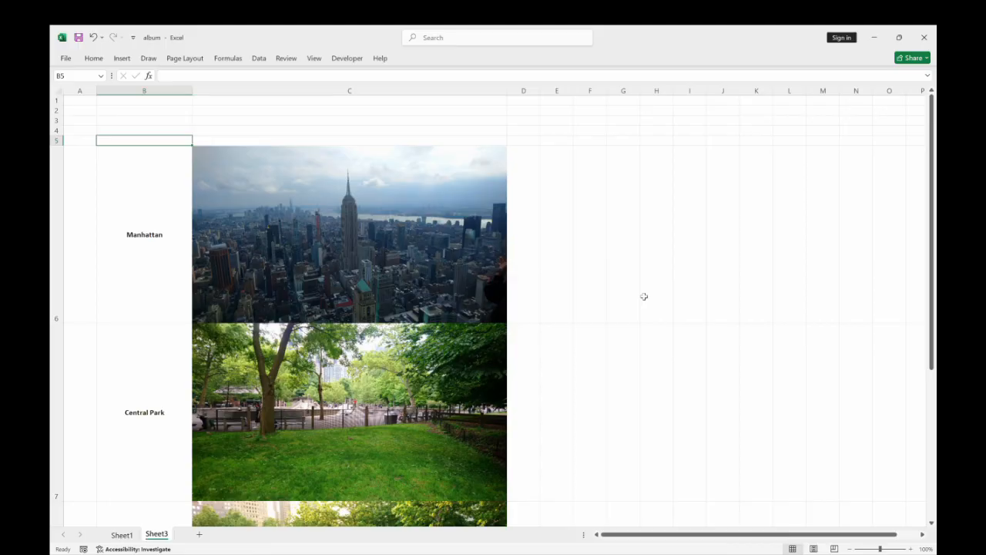
scroll(648, 309, "down", 1)
scroll(605, 298, "up", 3)
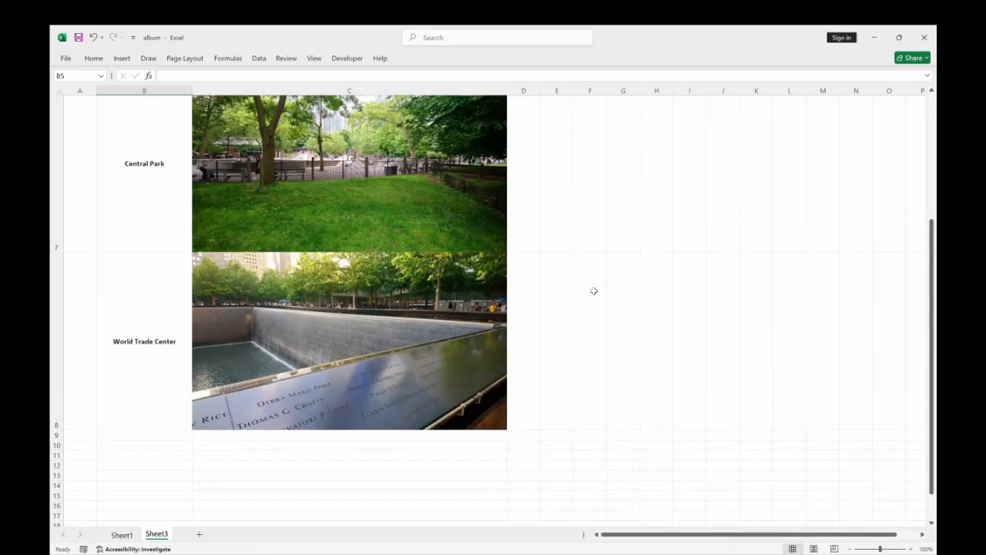
left_click(120, 533)
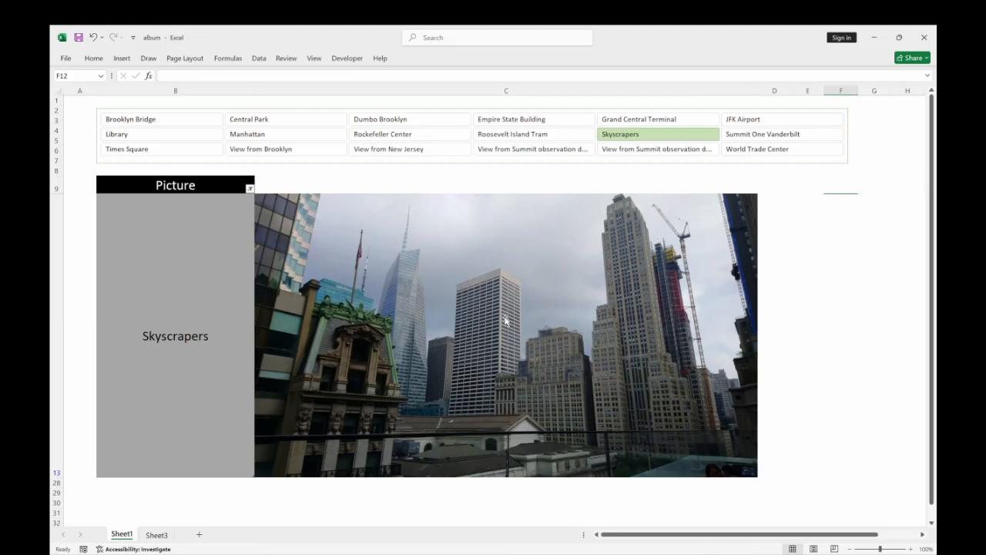
left_click(156, 534)
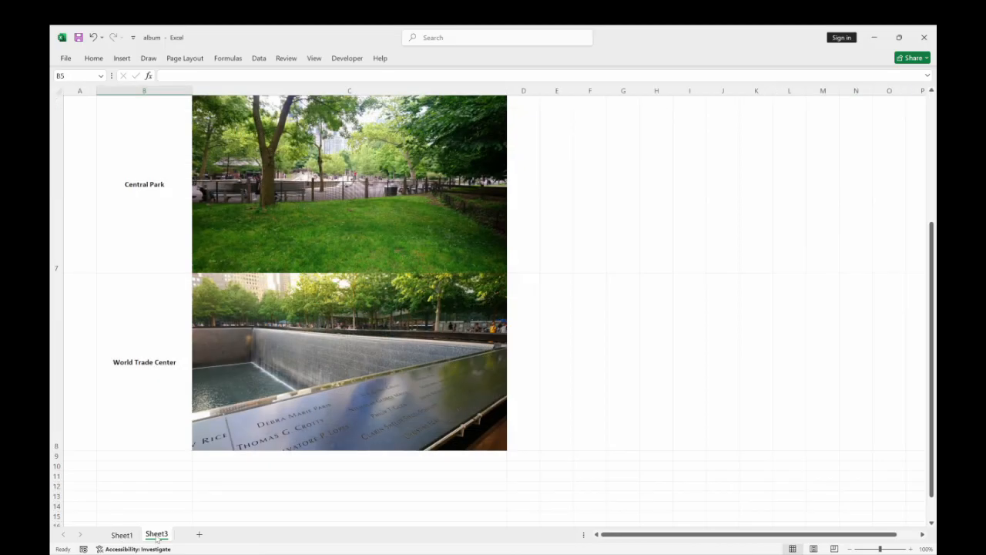
Set the height of rows 9 to 11, below the World Trade Center row, to 256.5.
left_click_drag(933, 274, 933, 260)
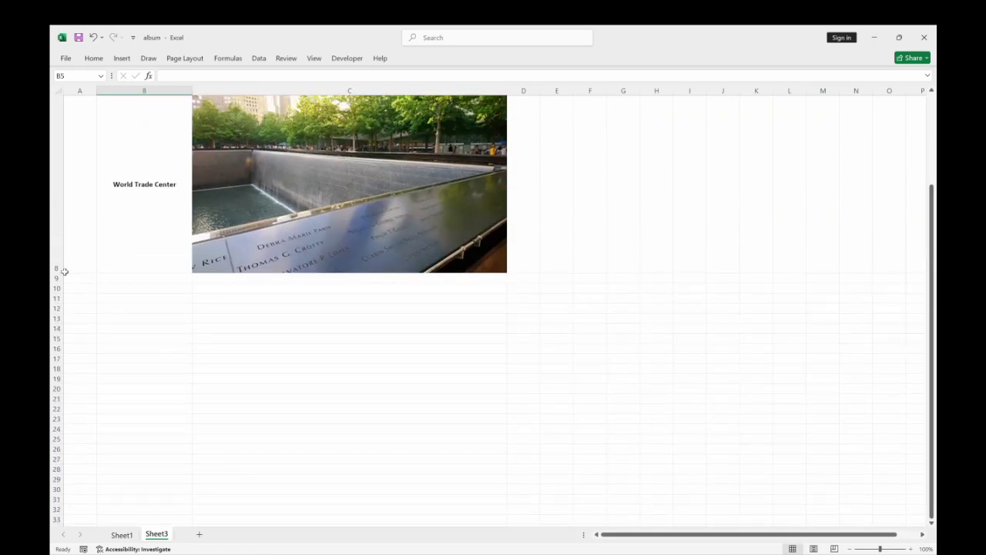
left_click(139, 229)
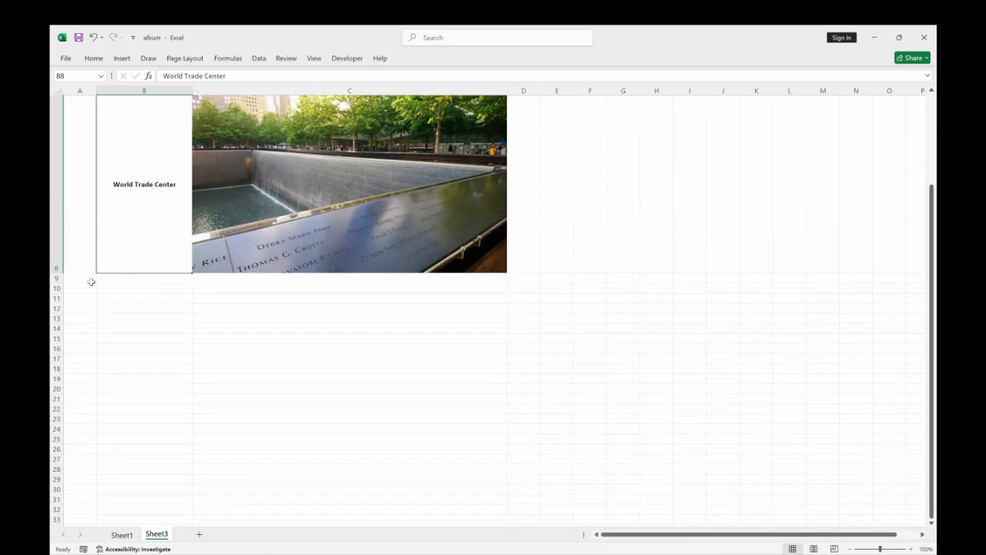
left_click_drag(58, 272, 58, 301)
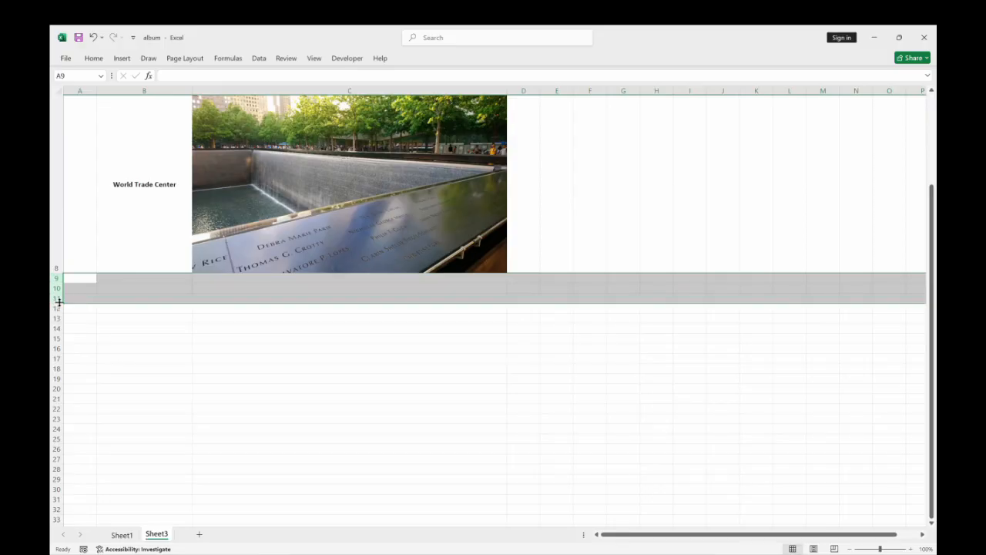
left_click(93, 58)
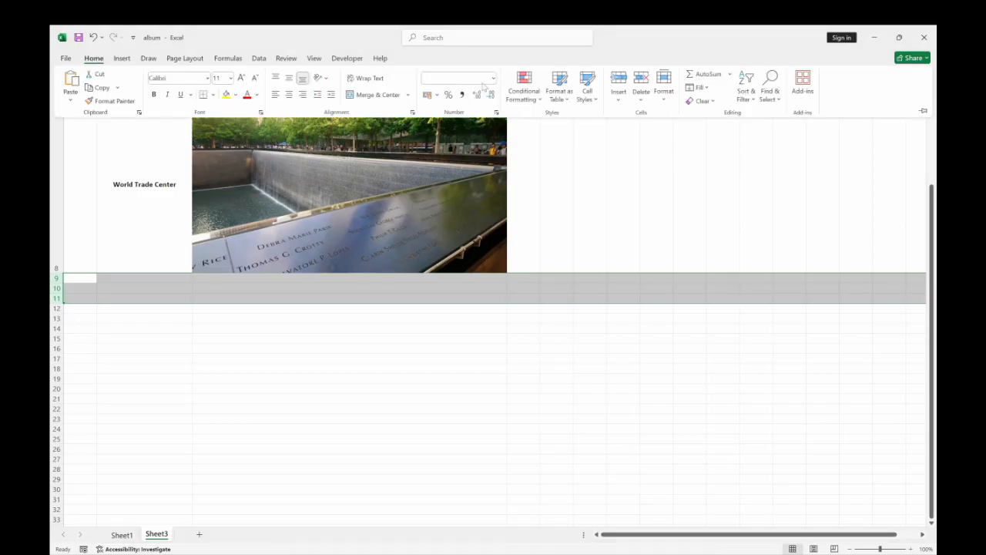
left_click(665, 86)
left_click(690, 133)
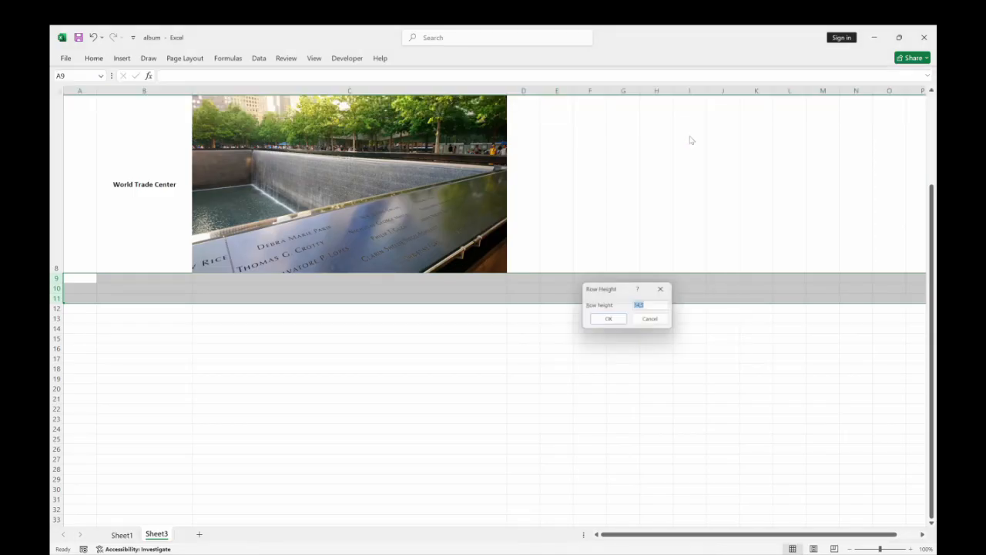
type("256")
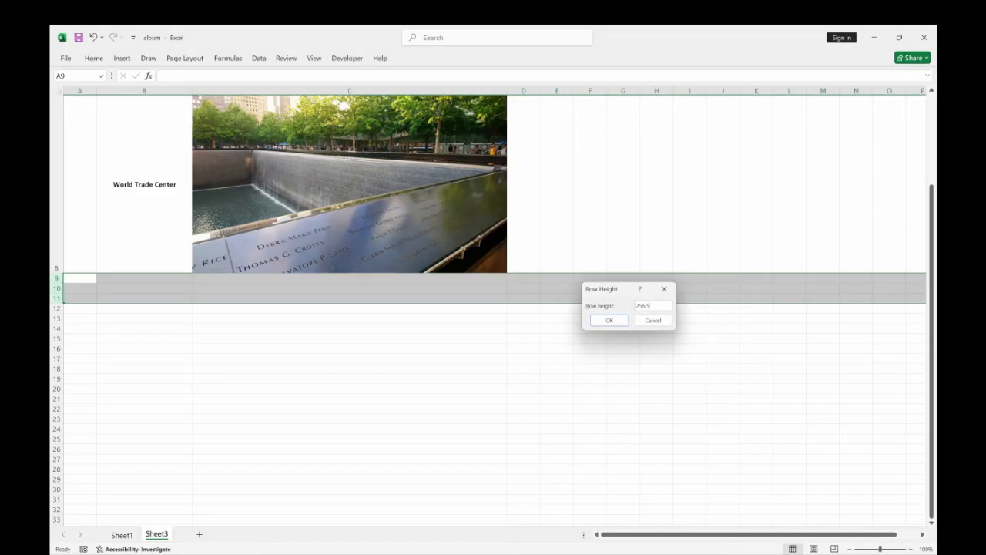
type(".5")
key("Return")
Insert the picture DSC_0138 from the Photo album NYC folder at cell C9.
left_click(329, 356)
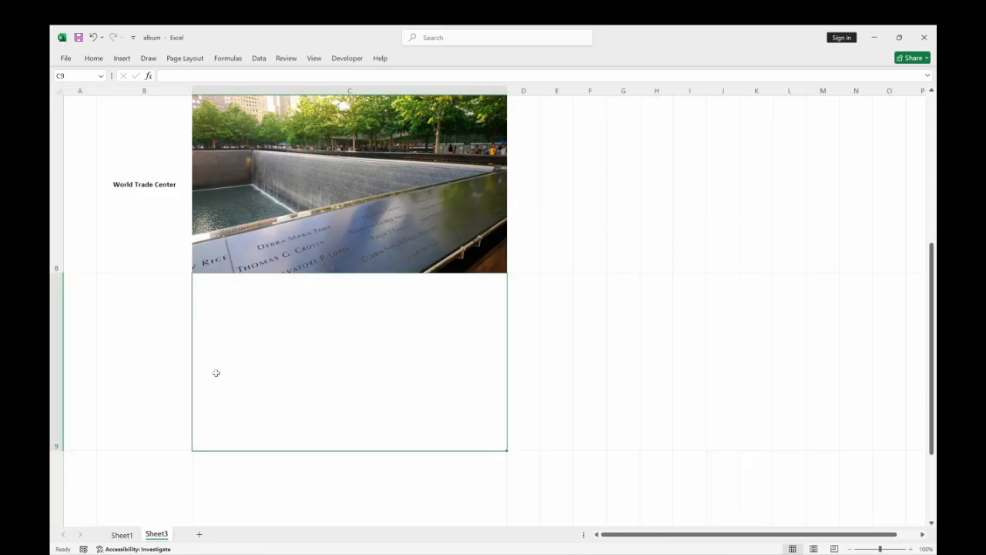
left_click(121, 59)
left_click(177, 84)
left_click(199, 131)
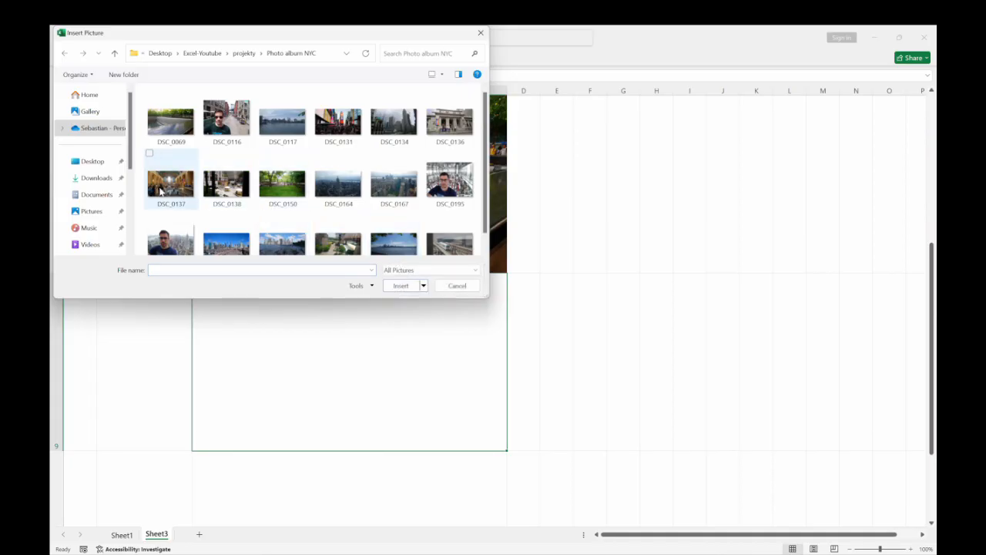
left_click(227, 184)
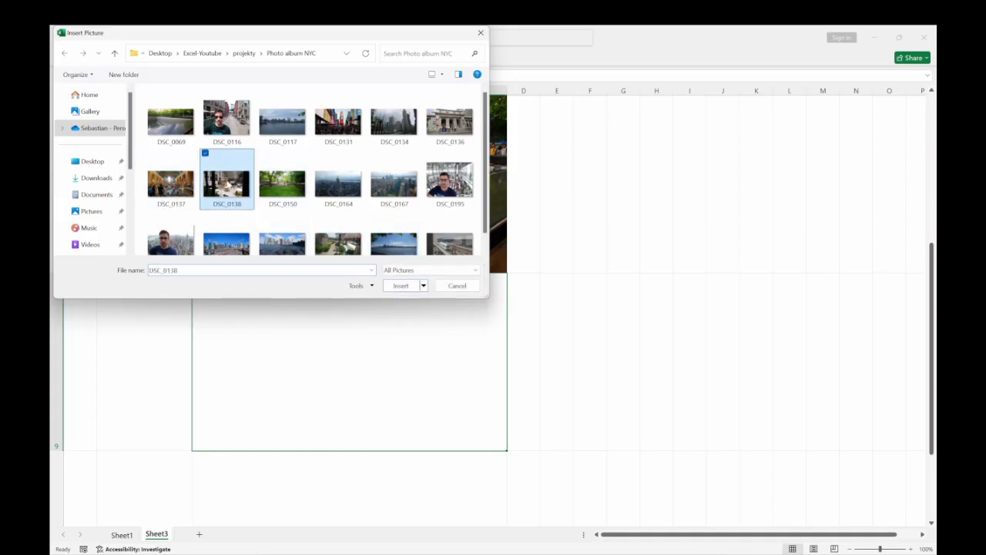
left_click(400, 285)
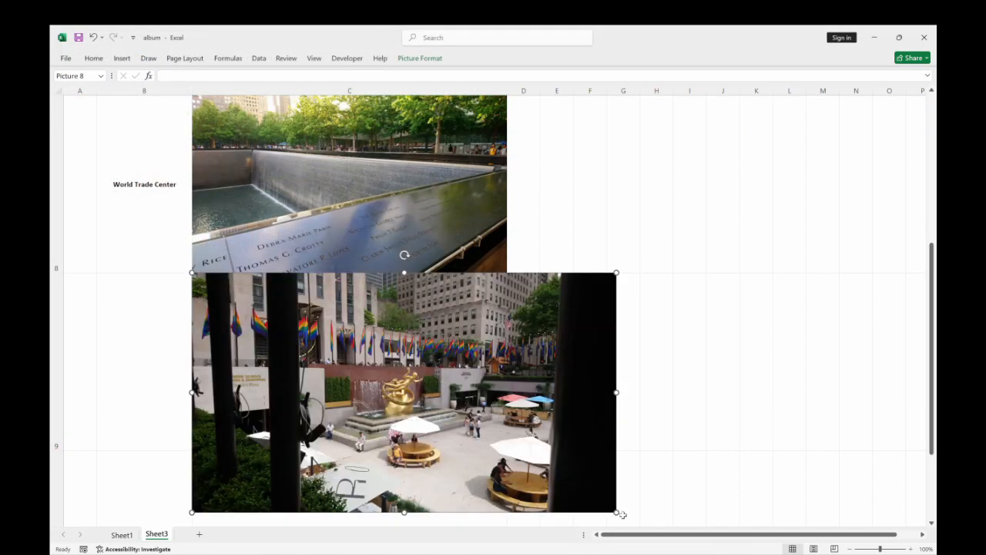
Shrink the inserted plaza picture proportionally to fit cell C9.
left_click_drag(616, 511, 476, 423)
scroll(535, 365, "down", 2)
scroll(535, 365, "up", 5)
Insert the airport train picture from the Photo album NYC folder at cell C10 and shrink it proportionally to fit the cell.
left_click_drag(932, 298, 931, 376)
left_click(358, 356)
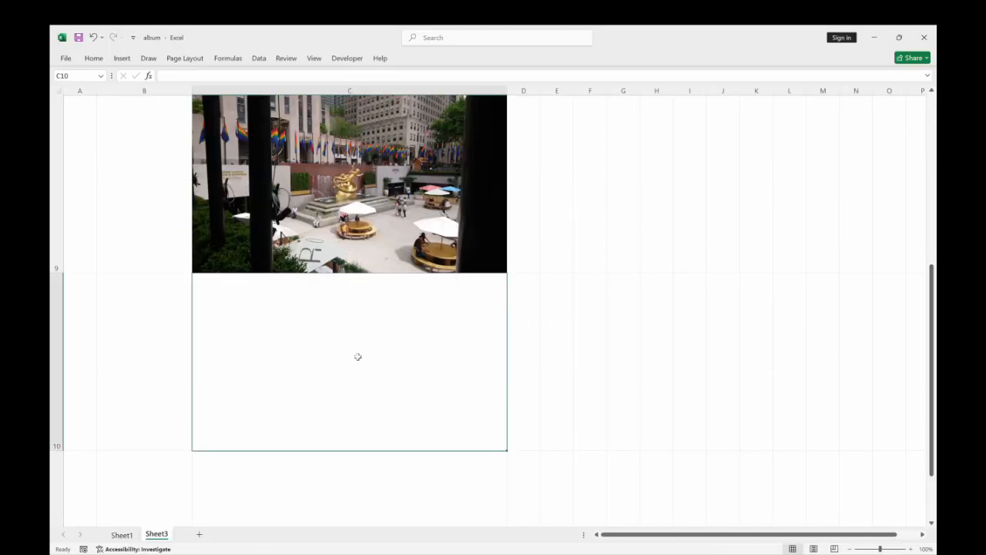
left_click(121, 59)
left_click(177, 85)
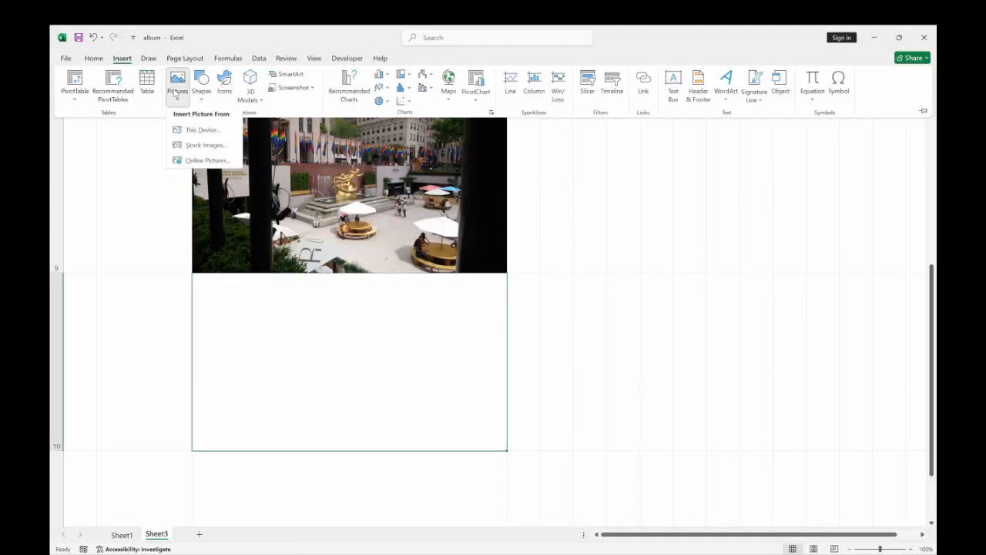
left_click(194, 129)
scroll(446, 231, "down", 1)
left_click(450, 227)
left_click(401, 286)
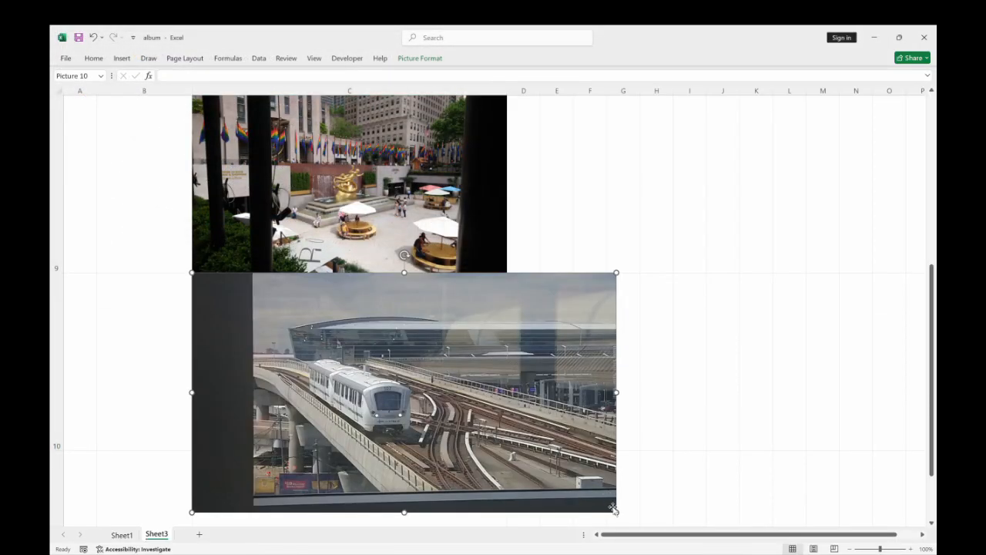
left_click_drag(617, 510, 507, 450)
left_click(577, 427)
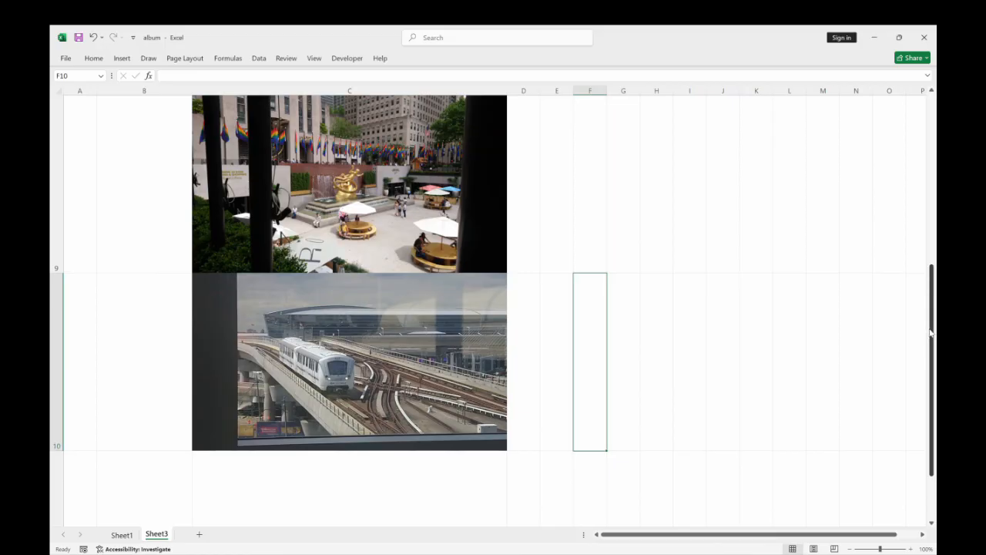
Insert the picture DSC_0131 from the Photo album NYC folder.
left_click_drag(930, 332, 930, 353)
left_click(121, 58)
left_click(180, 99)
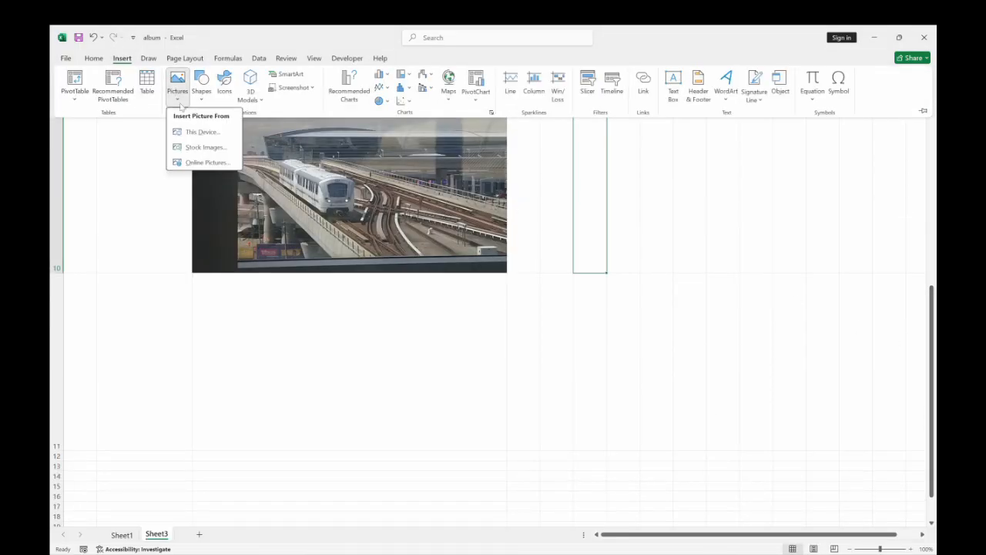
left_click(203, 132)
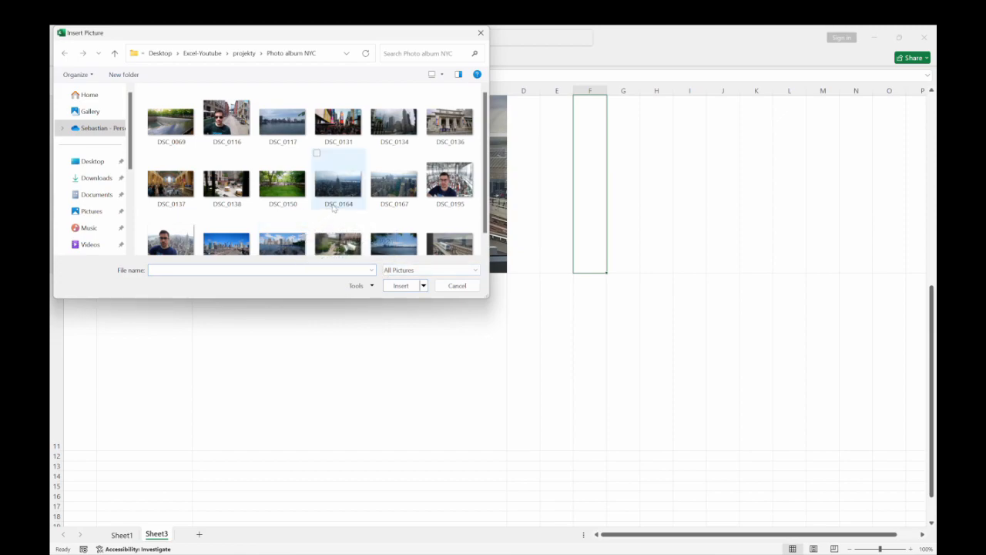
left_click(337, 121)
left_click(400, 286)
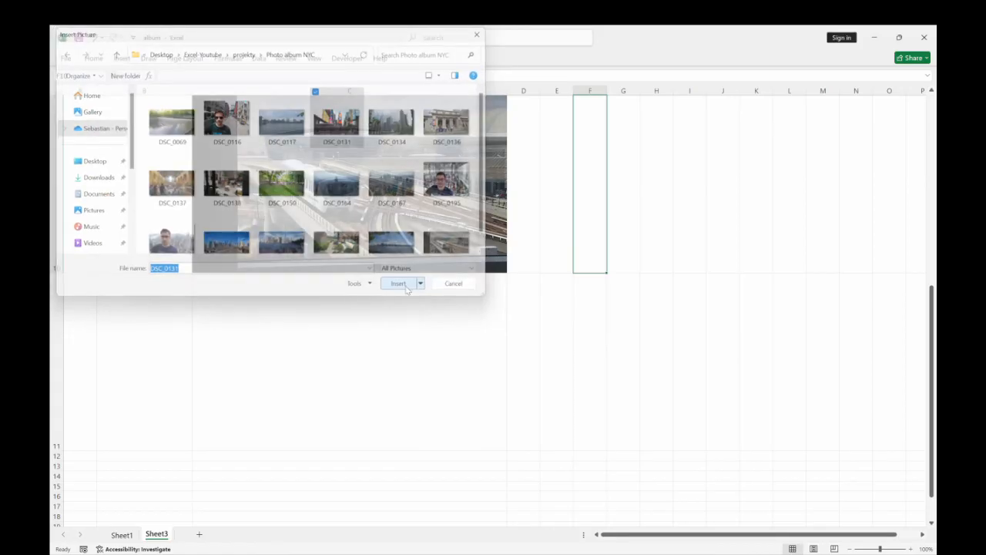
Move the inserted street picture to cell C11 and shrink it proportionally to fit the cell.
left_click_drag(708, 233, 326, 410)
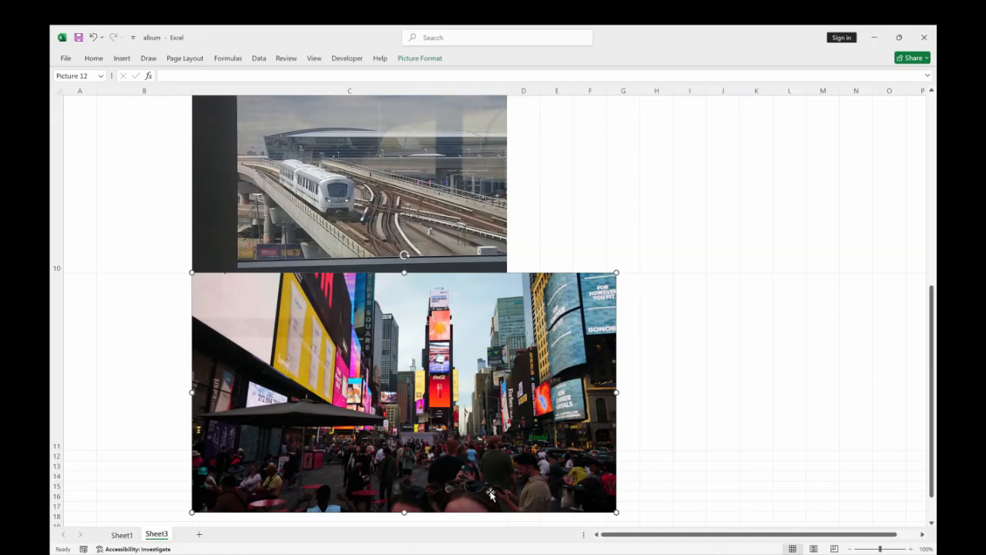
left_click_drag(596, 509, 506, 449)
left_click(614, 383)
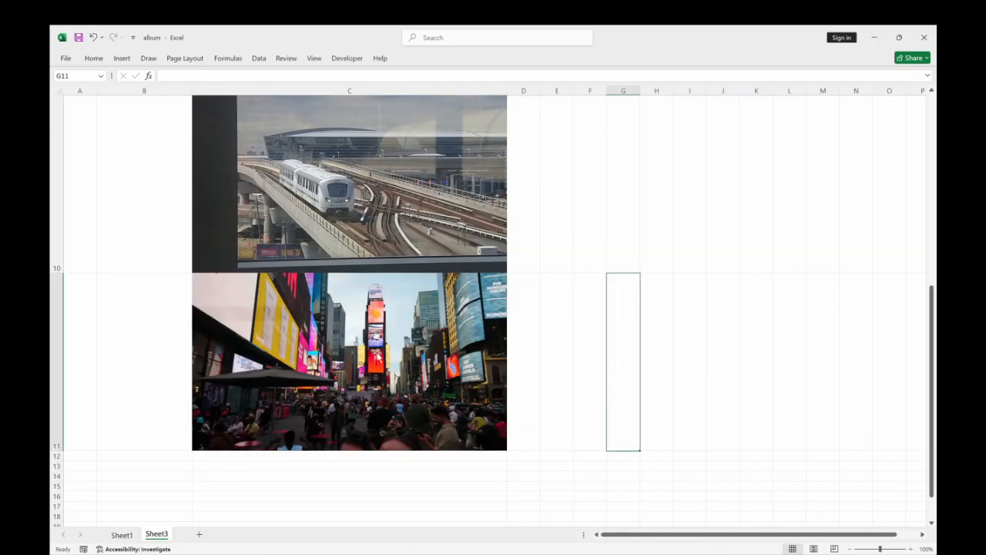
Label the plaza picture by entering Rockefeller Center in cell B9.
scroll(207, 347, "up", 3)
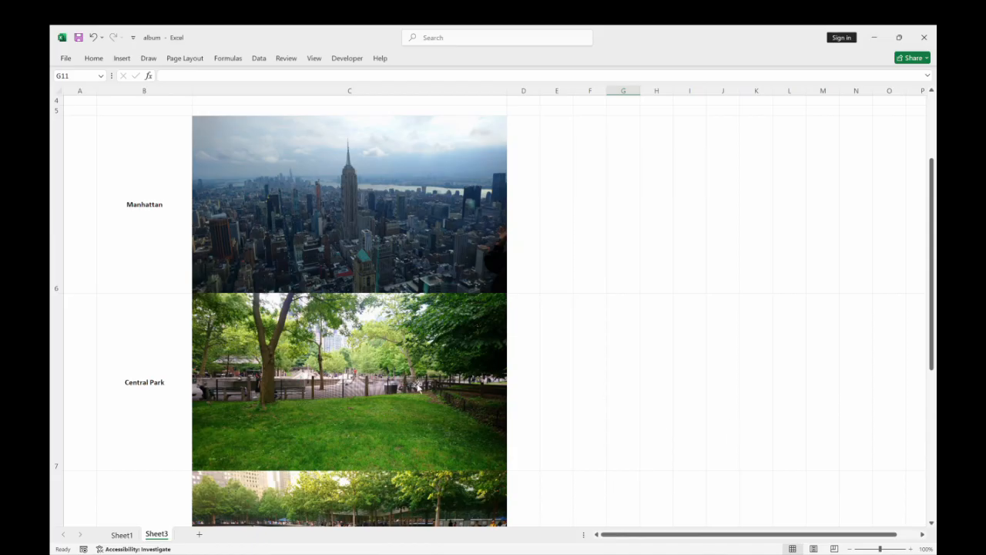
left_click(143, 397)
key("Down")
key("Down")
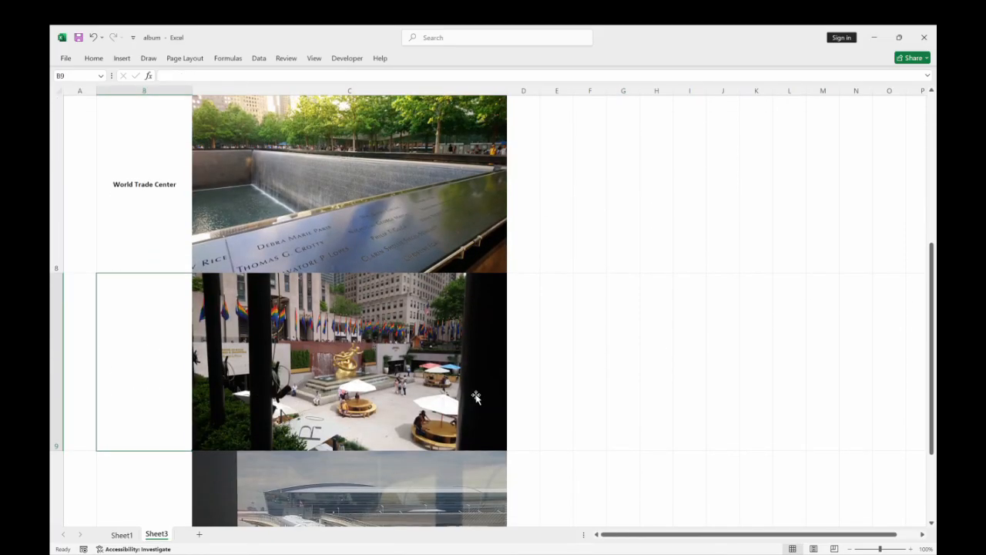
type("Rocke")
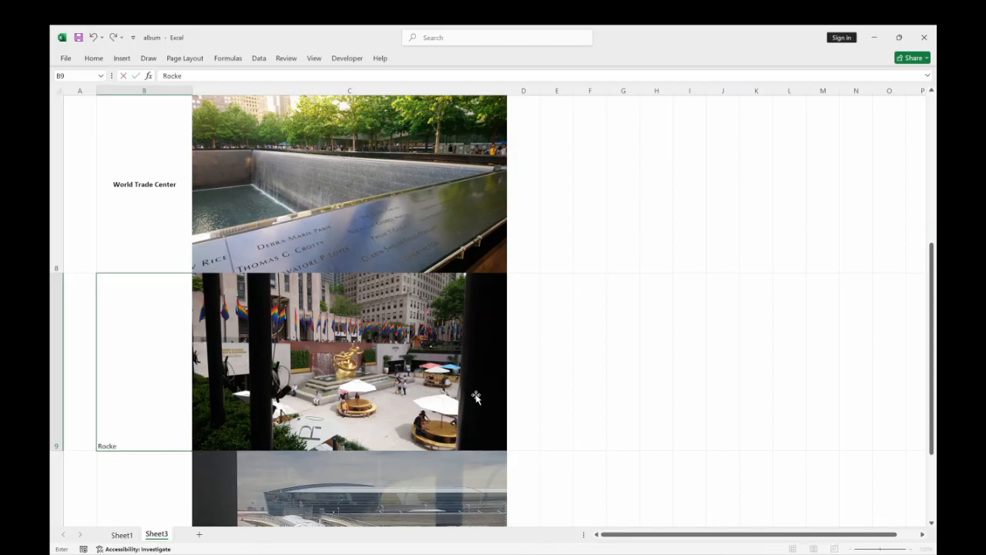
type("feller Centre")
left_click(127, 493)
Label the train picture by entering JFK Airport in cell B10.
scroll(359, 374, "down", 3)
scroll(359, 361, "up", 3)
left_click_drag(929, 302, 930, 324)
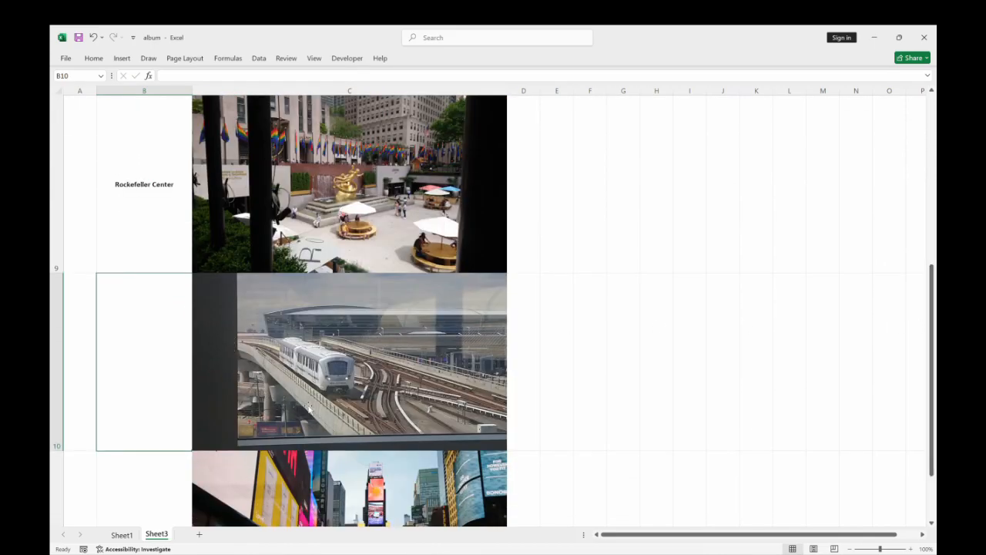
type("JFK")
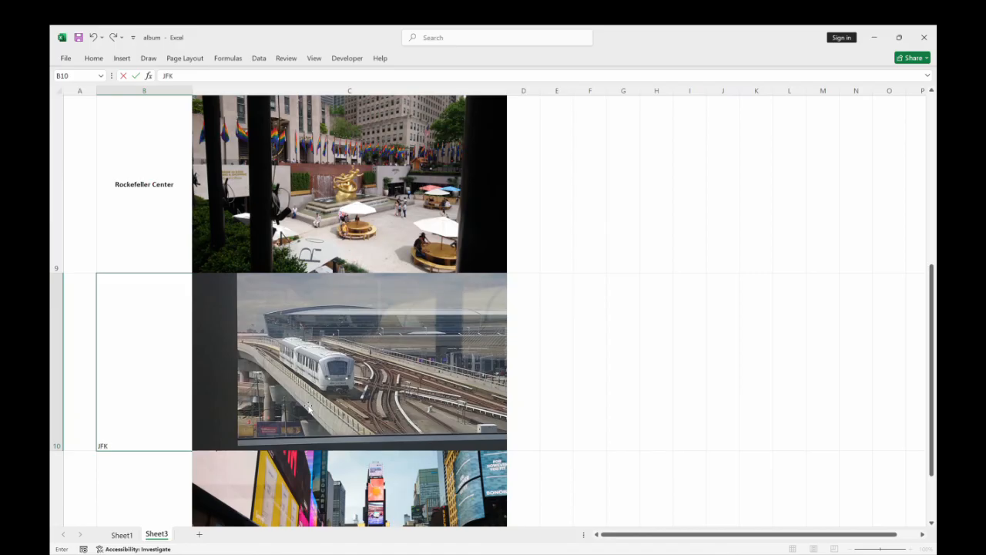
type(" Airport")
left_click(137, 490)
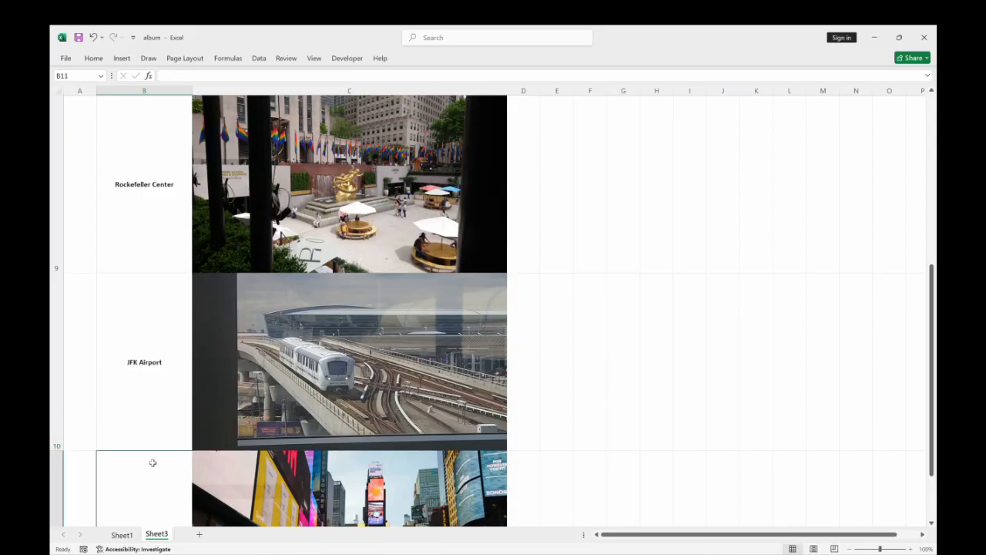
Label the last picture row by entering Times Square in cell B11.
left_click_drag(931, 291, 931, 312)
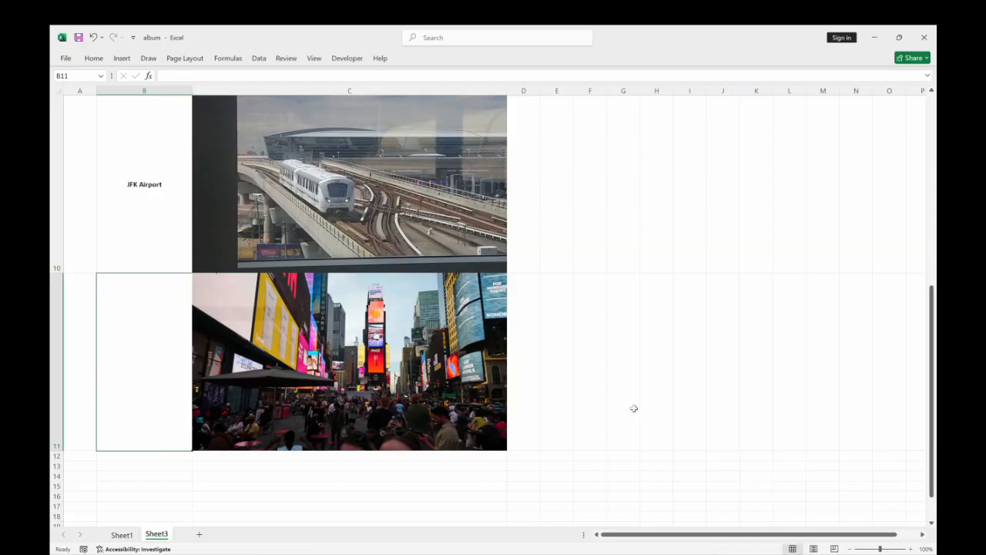
type("Times Square")
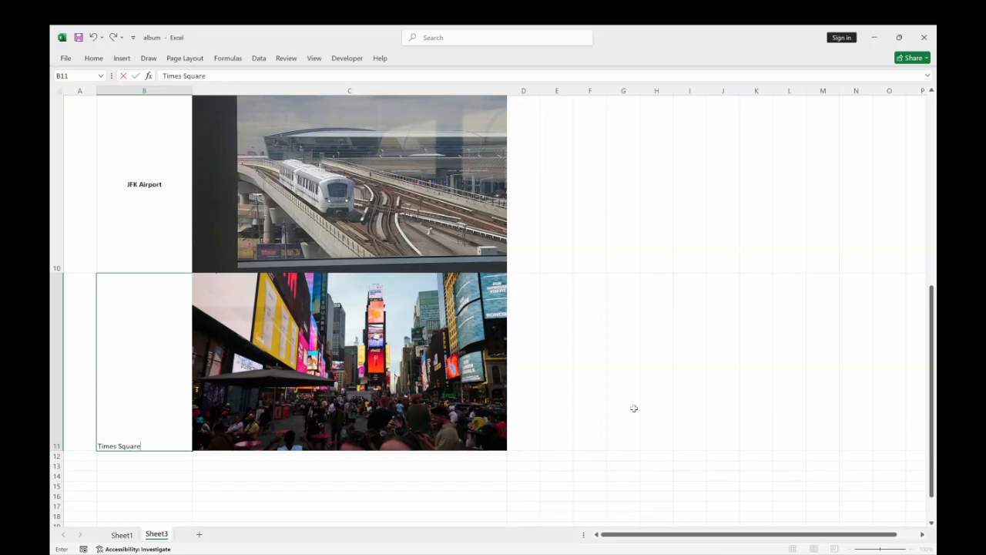
key("Return")
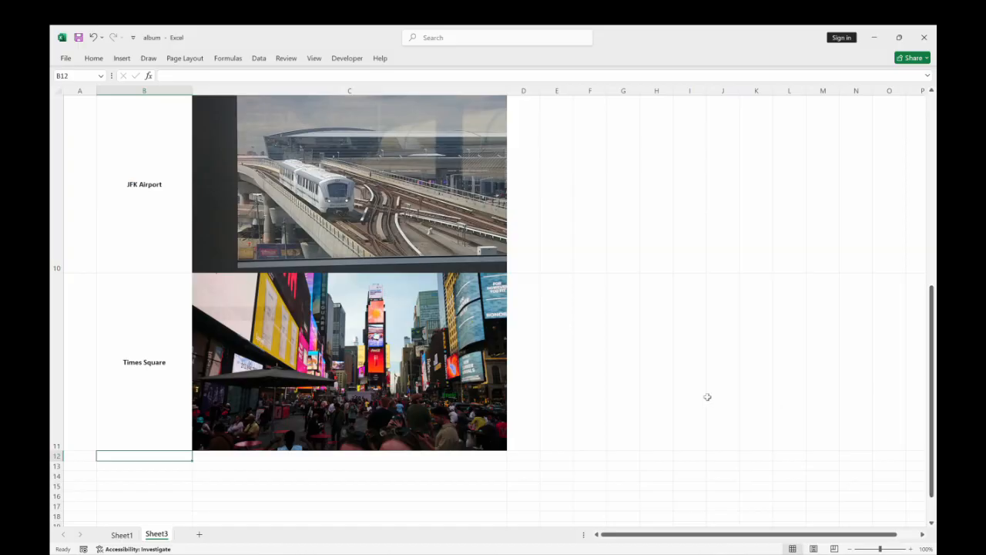
Enter the column header Picture in cell B5, directly above the picture labels.
left_click(137, 385)
left_click_drag(139, 383, 145, 161)
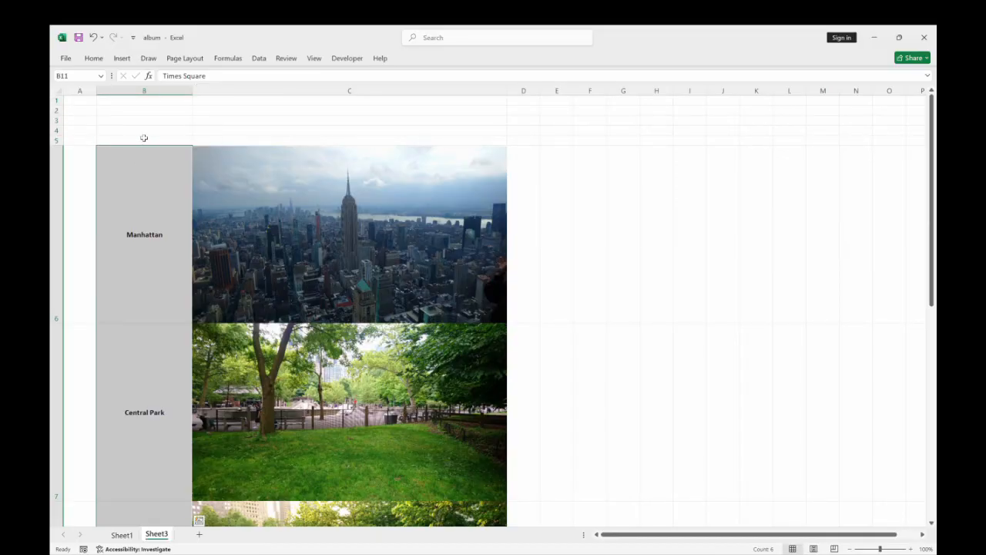
left_click(143, 140)
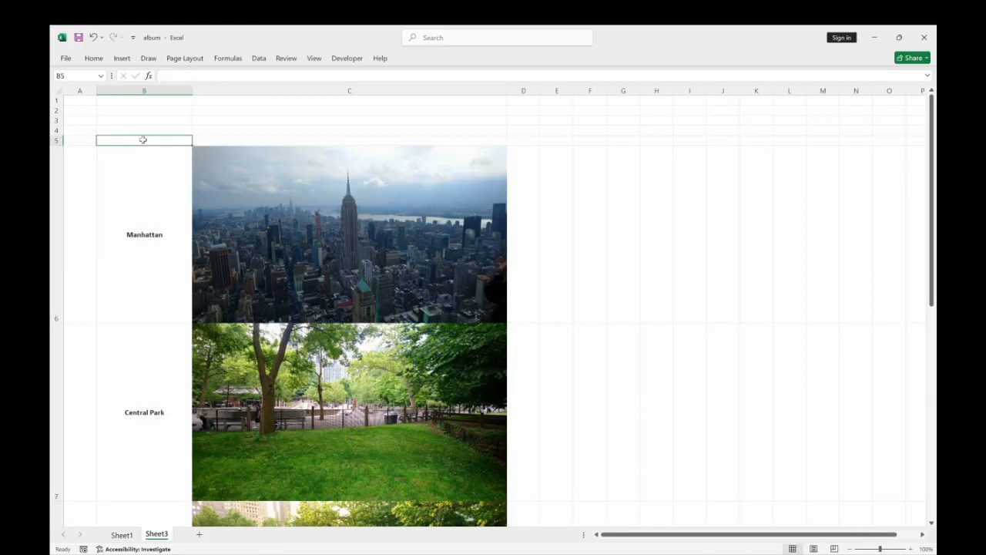
type("Picture")
key("Return")
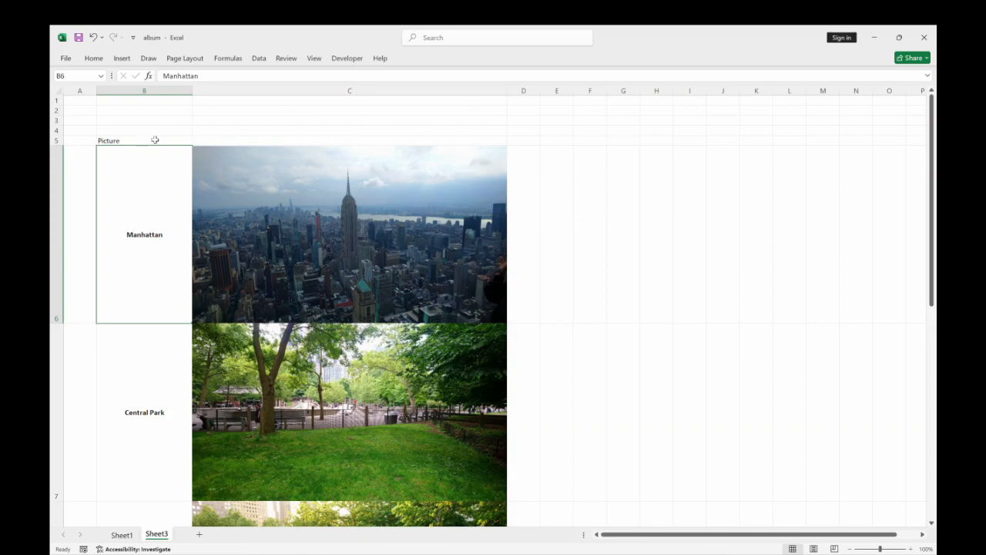
Make the Picture header in B5 bold and center it horizontally and vertically.
left_click(155, 140)
left_click(94, 59)
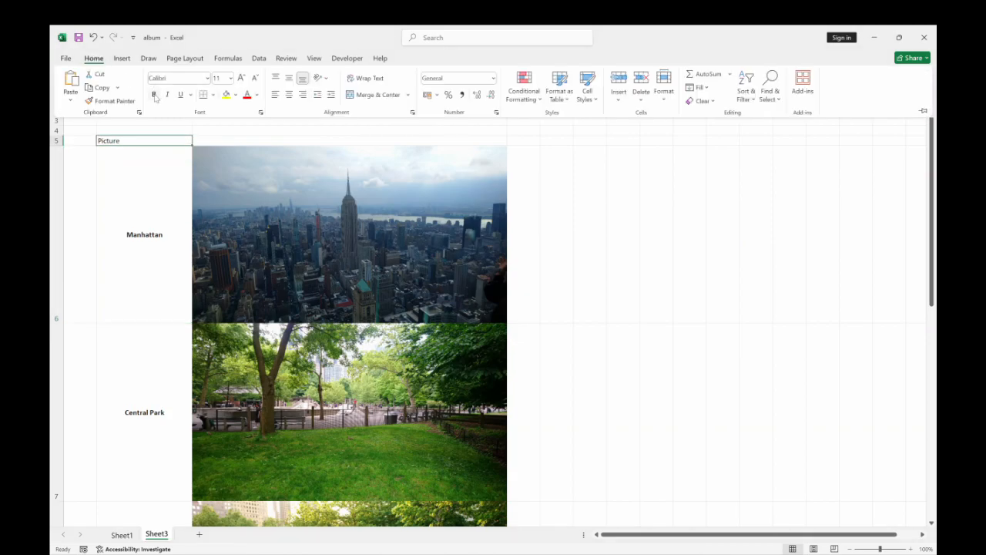
left_click(154, 94)
left_click(289, 94)
left_click(289, 78)
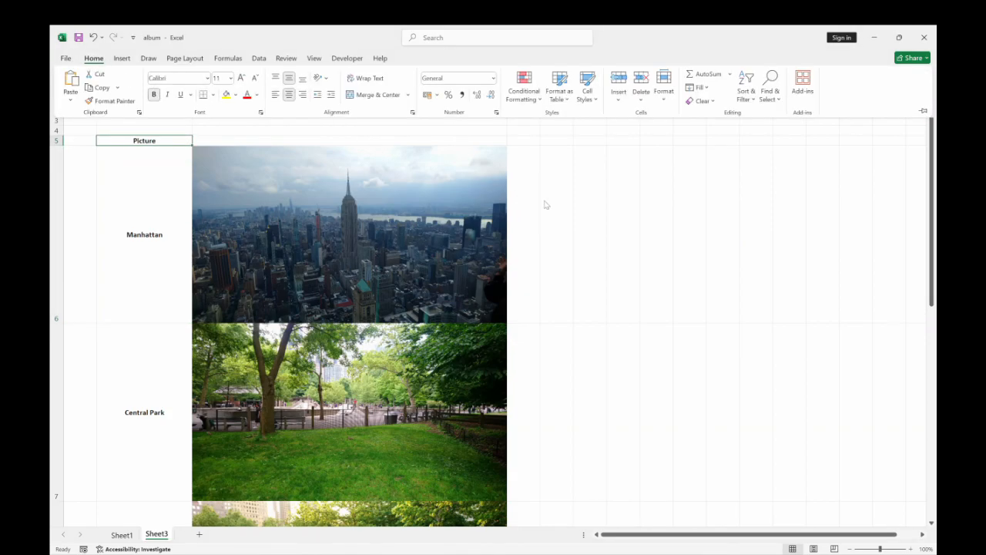
left_click(537, 202)
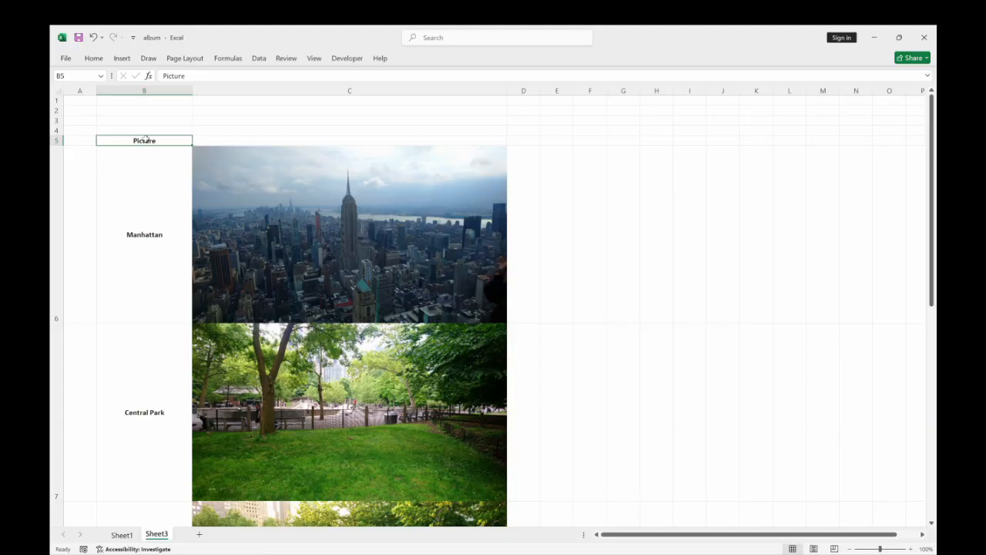
Convert the label range B5:B11 into a table with headers.
key("ctrl+shift+Down")
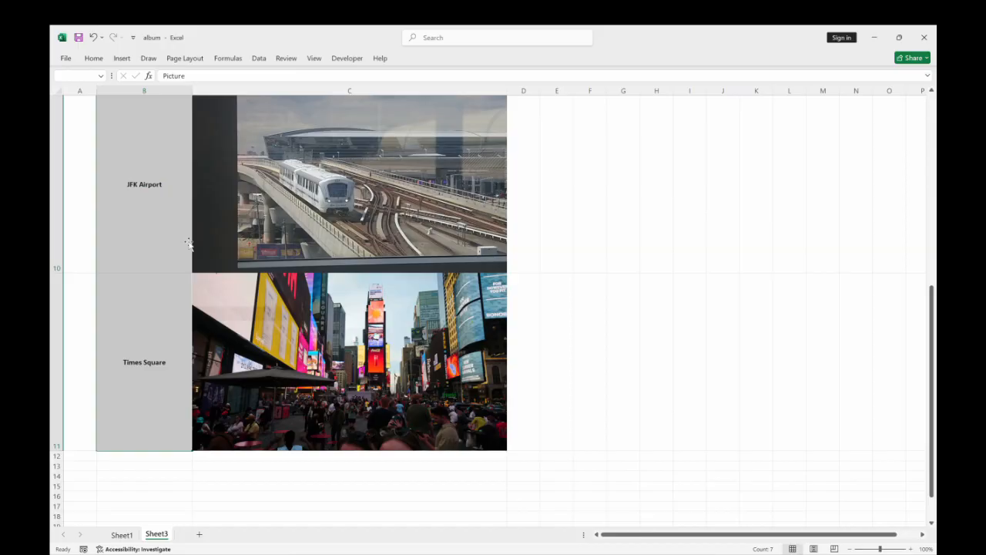
scroll(189, 243, "up", 3)
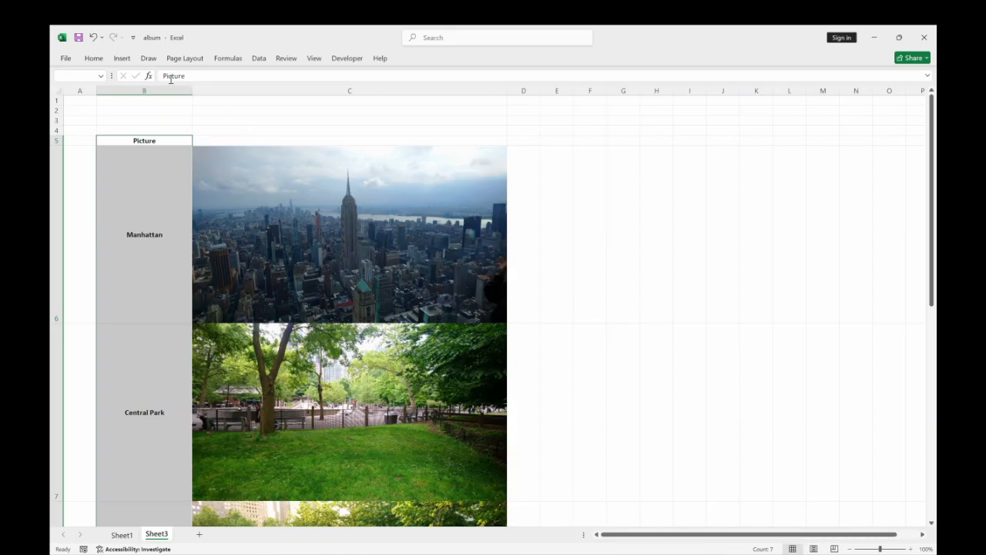
left_click(121, 58)
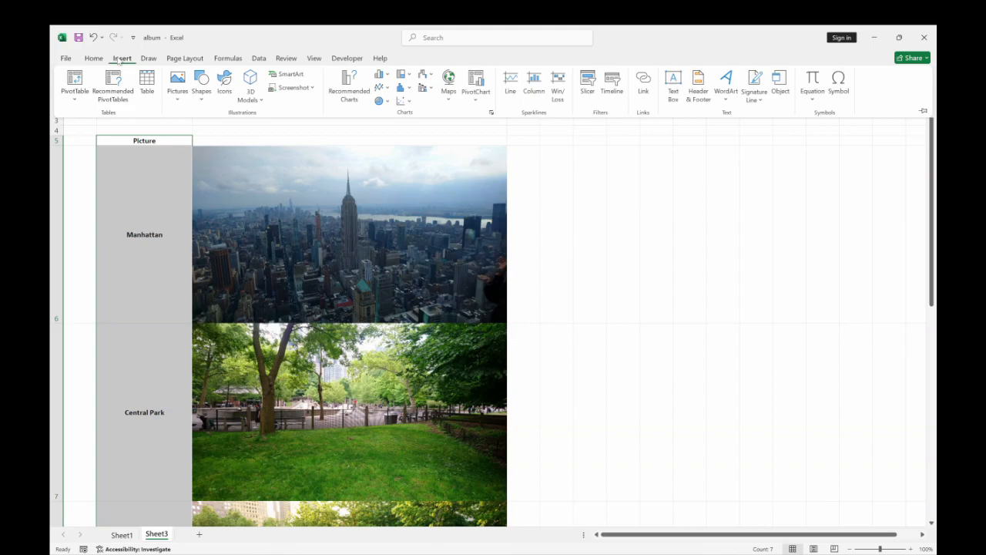
left_click(147, 86)
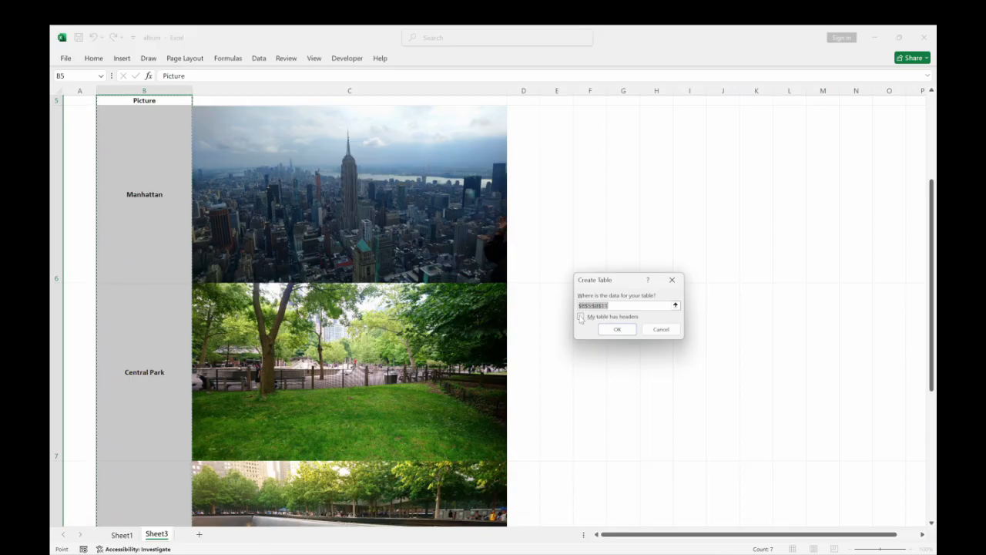
left_click(581, 317)
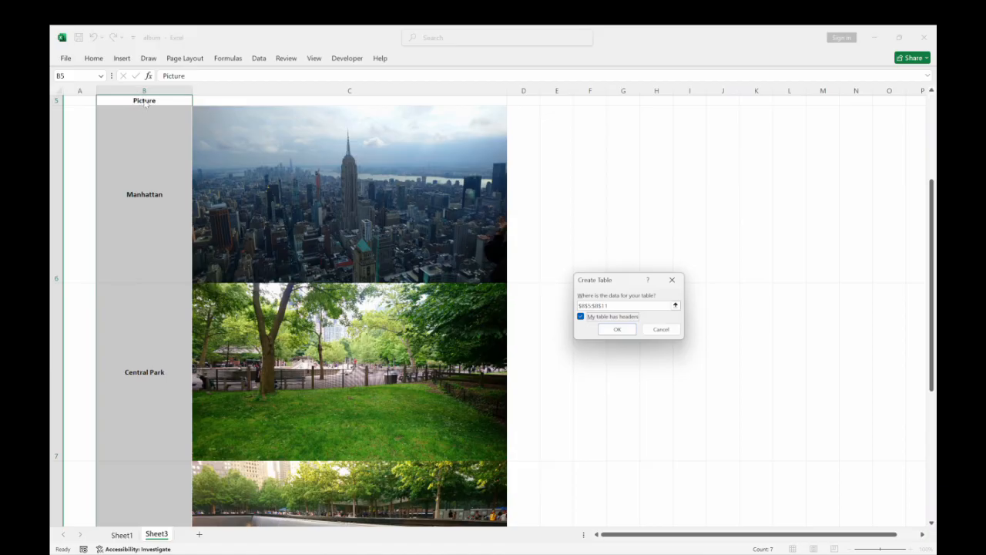
left_click(614, 330)
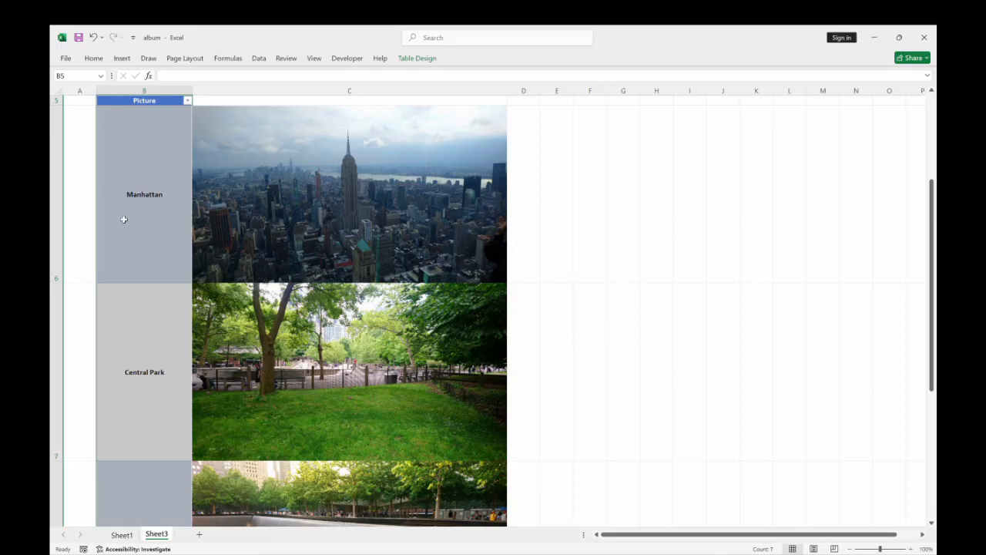
Apply the table style with a black header and grey banded rows to the picture label table.
scroll(183, 248, "up", 2)
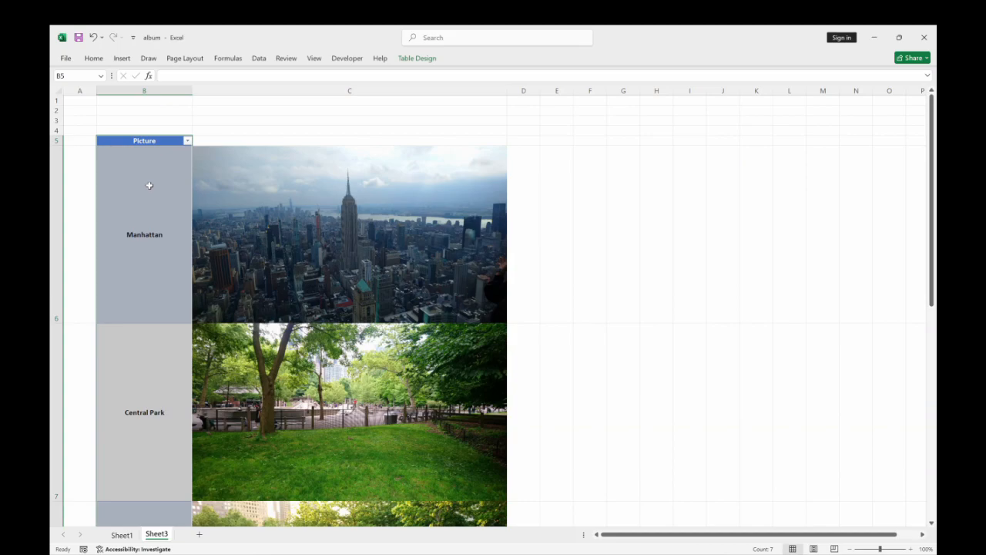
left_click(149, 185)
left_click(142, 378)
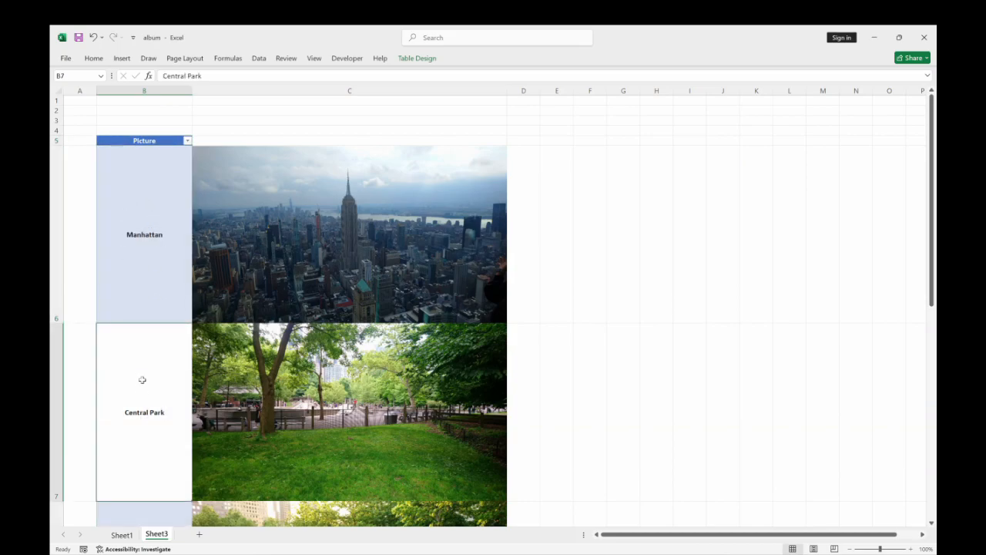
left_click(145, 205)
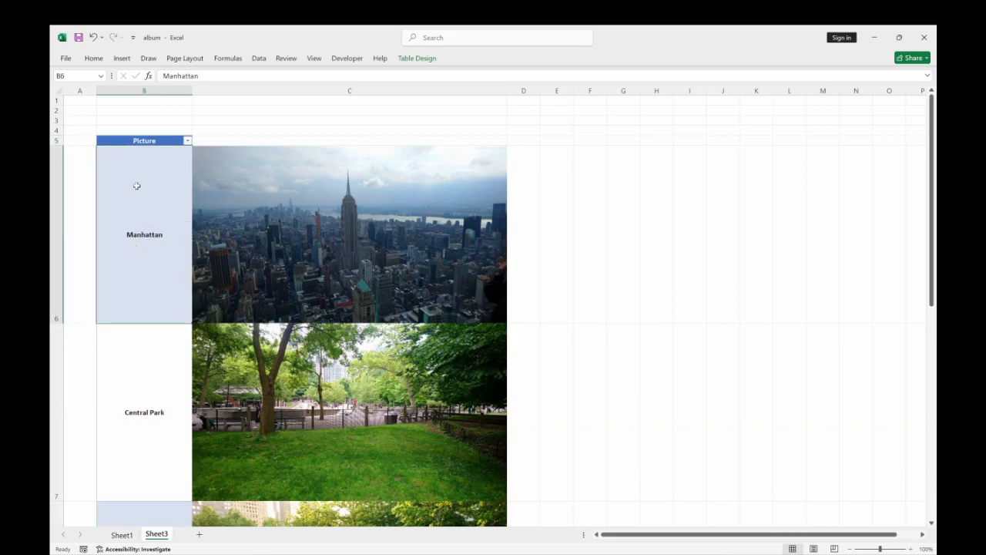
left_click(411, 60)
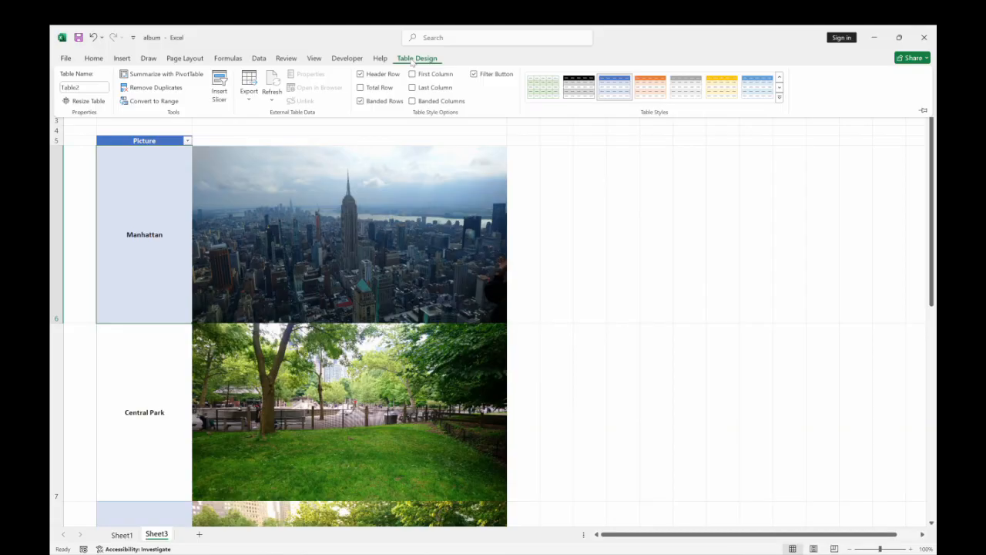
left_click(579, 90)
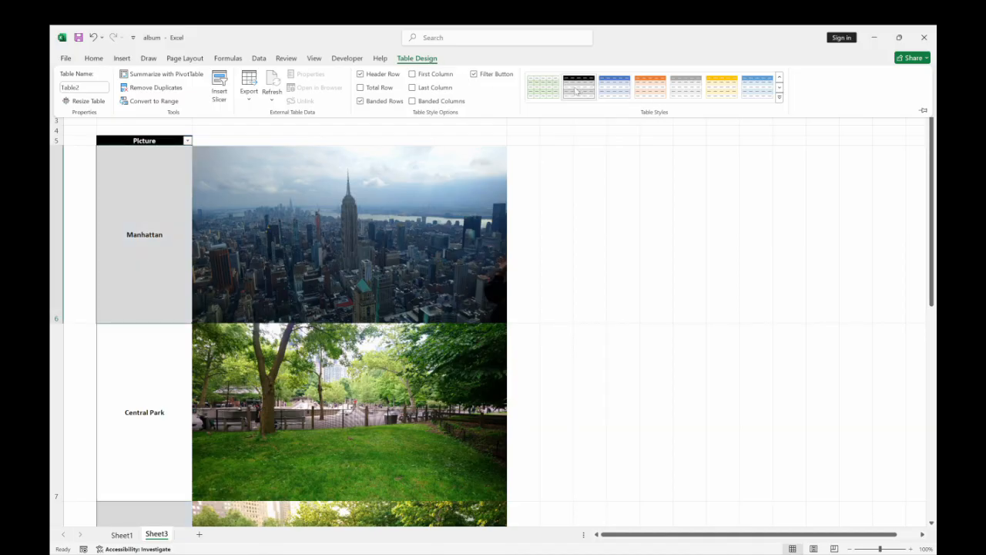
Insert a slicer for the Picture field of the label table.
left_click(220, 91)
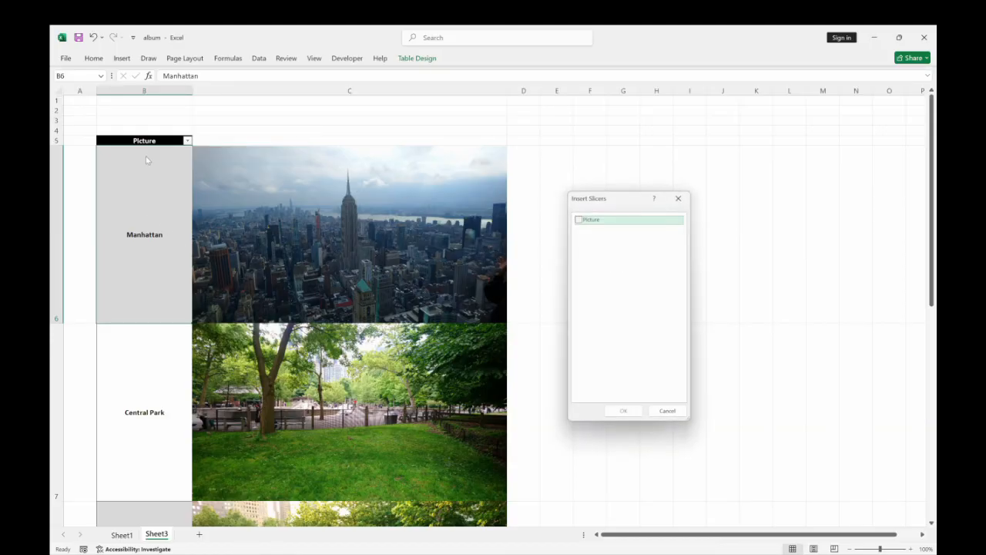
left_click(579, 220)
left_click(624, 410)
Resize the slicer to about 6 cm high and 14.5 cm wide, and move it up to start around row 4.
left_click_drag(720, 327, 736, 327)
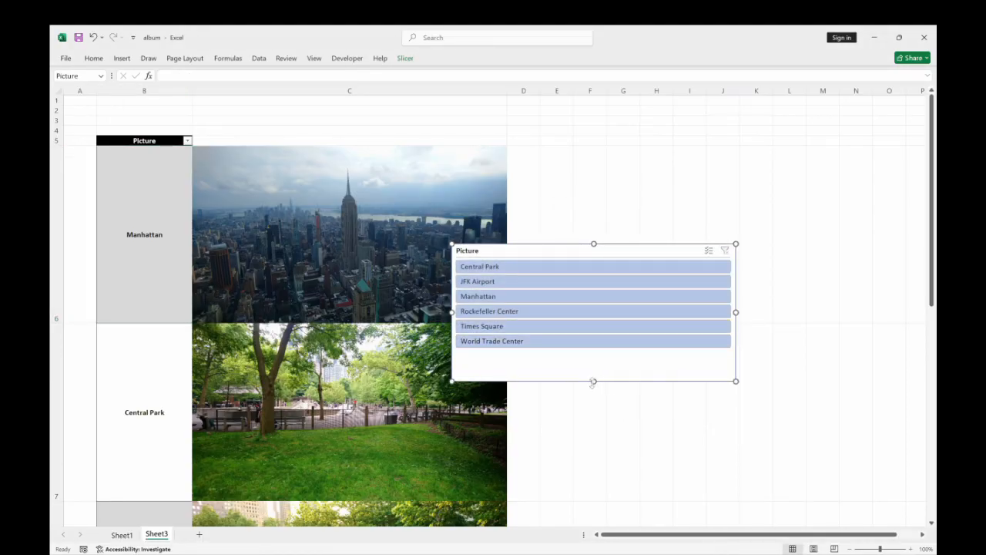
left_click_drag(593, 382, 593, 361)
left_click_drag(619, 250, 619, 130)
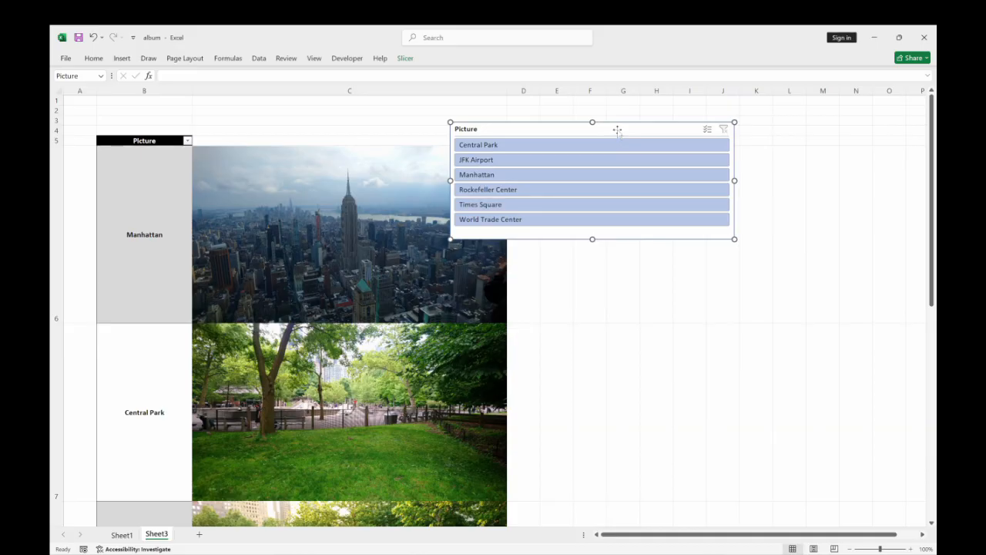
Arrange the slicer buttons in 3 columns, then shorten the slicer to about 2.65 cm high and widen it.
left_click(404, 58)
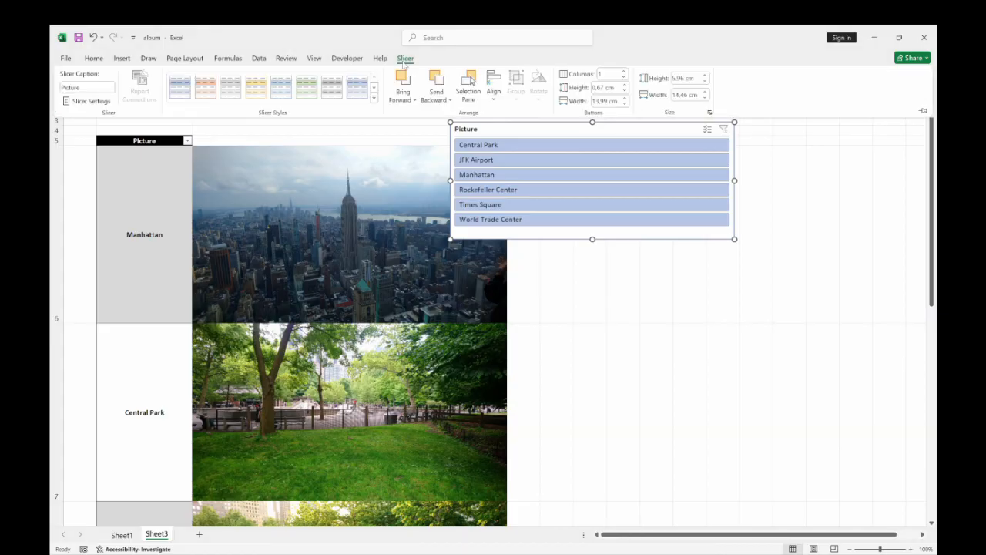
left_click(624, 71)
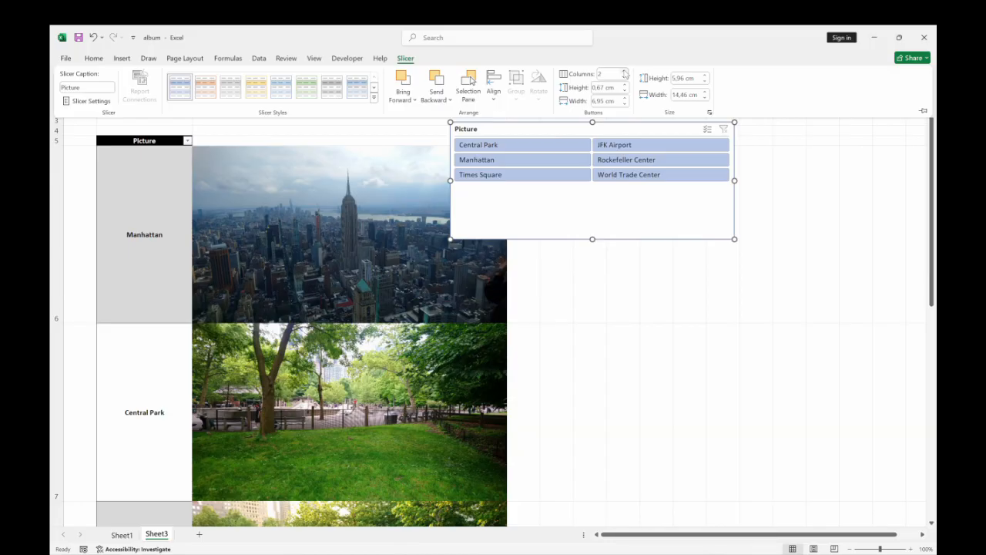
left_click(624, 71)
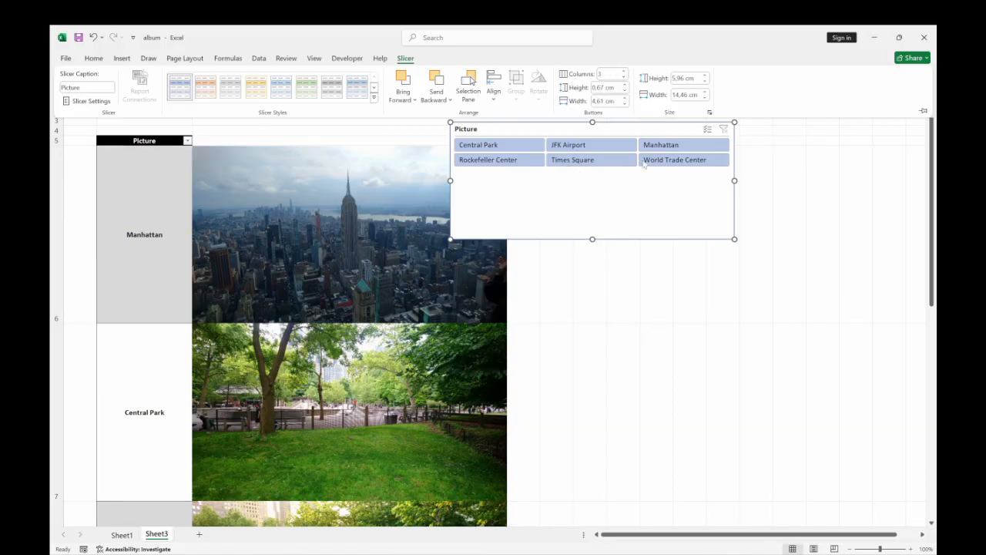
left_click(593, 241)
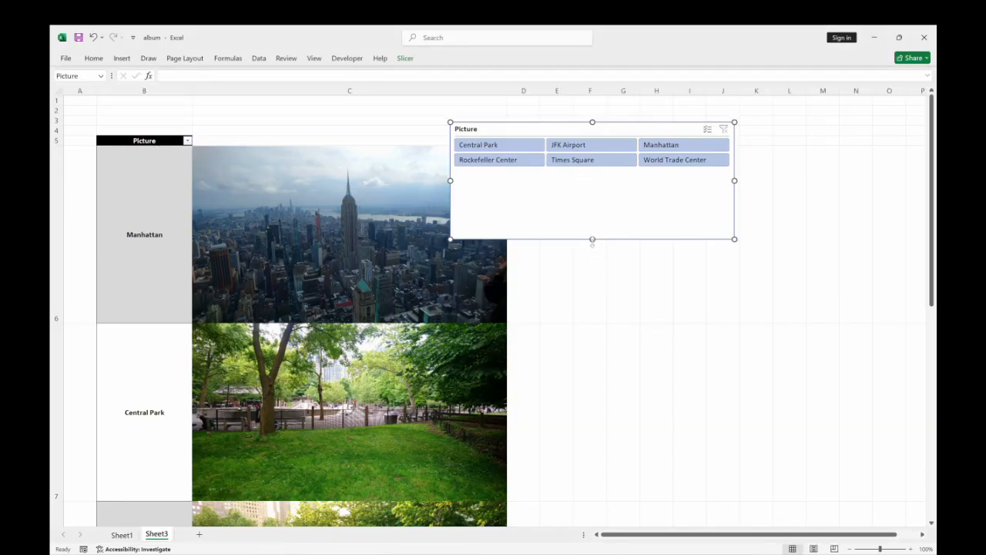
left_click_drag(592, 239, 594, 174)
left_click_drag(736, 148, 812, 147)
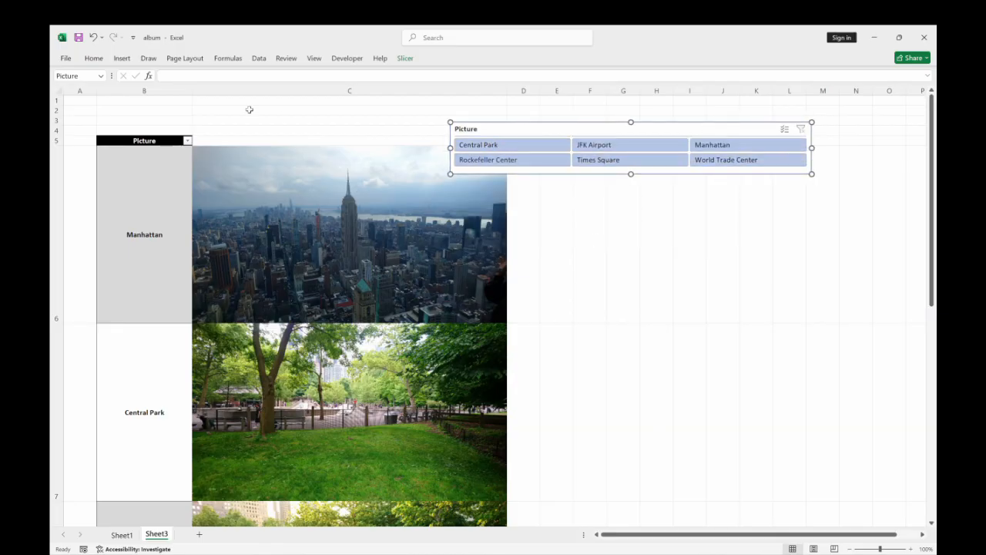
Insert two empty rows above row 2 to make room over the picture table.
left_click_drag(57, 110, 57, 120)
right_click(59, 120)
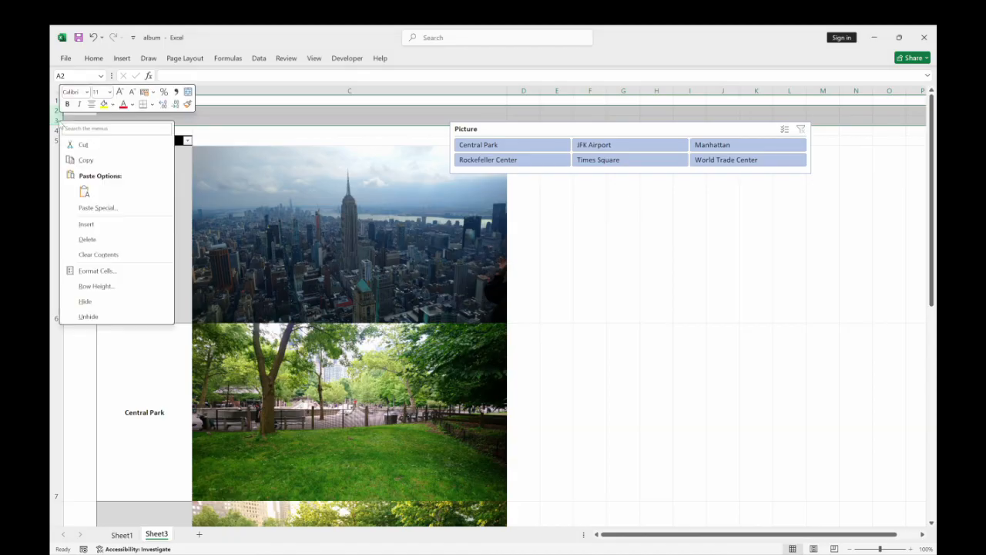
left_click(85, 224)
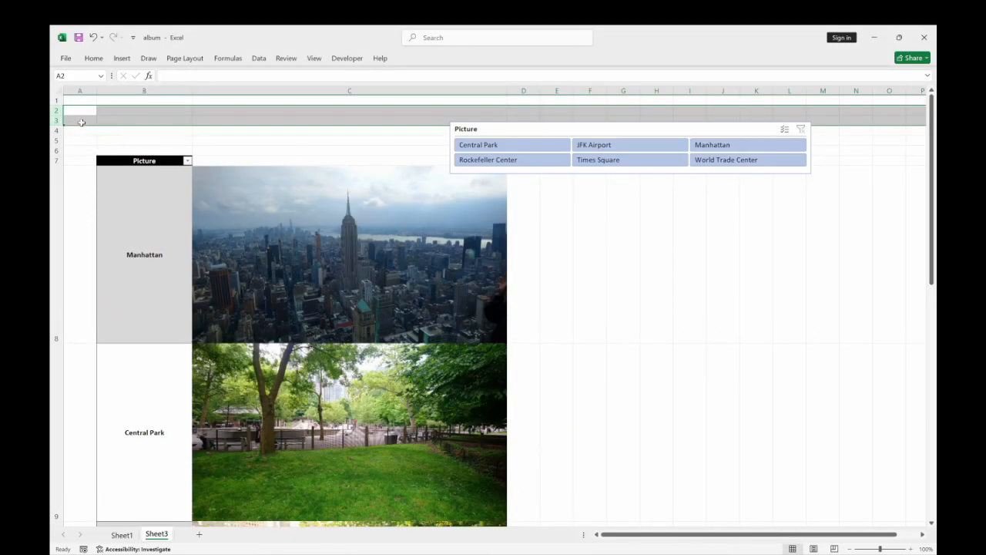
left_click(195, 139)
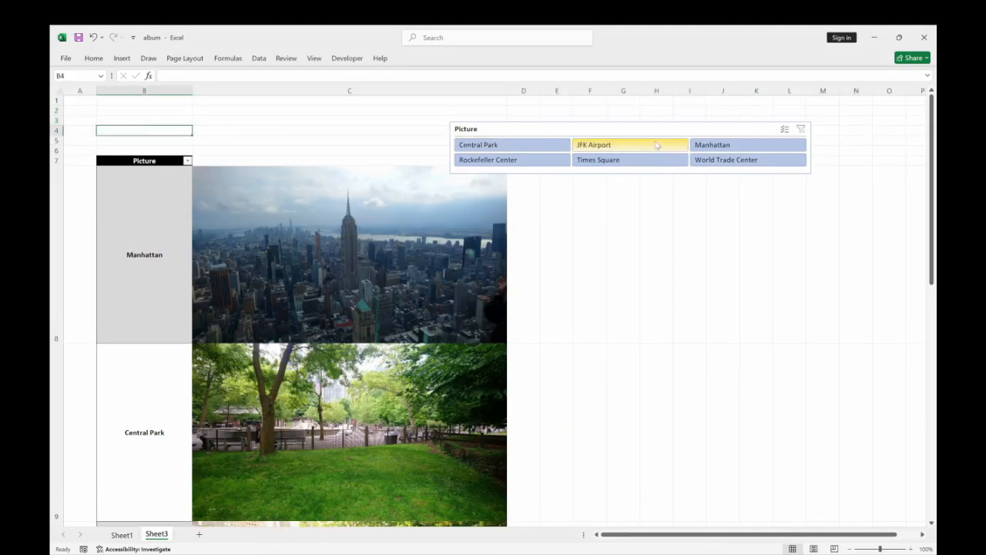
Move the slicer above the picture table and widen it to about 20.9 cm so it spans columns B and C.
left_click_drag(654, 129, 299, 106)
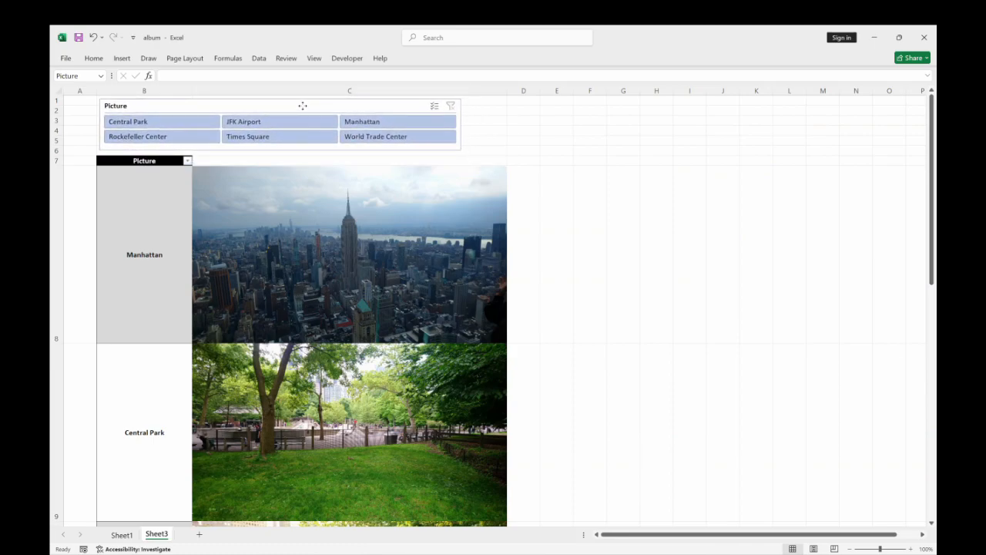
left_click_drag(461, 124, 506, 135)
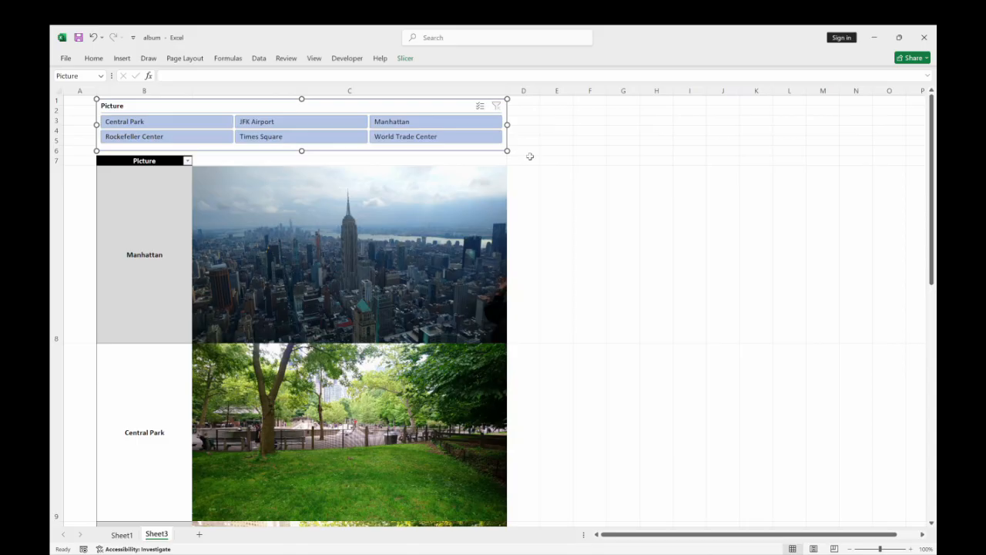
left_click(755, 185)
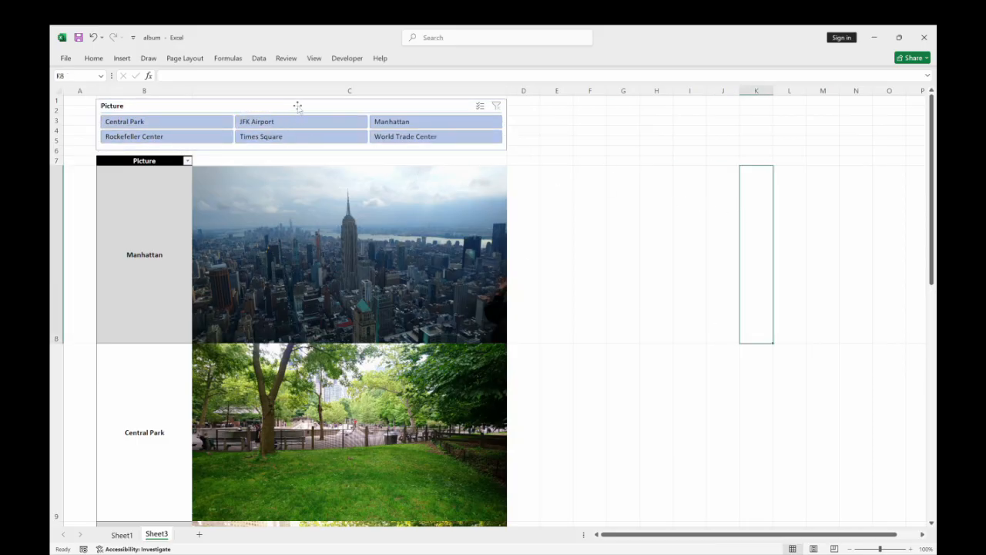
Apply the light green slicer style to the Picture slicer.
left_click(420, 108)
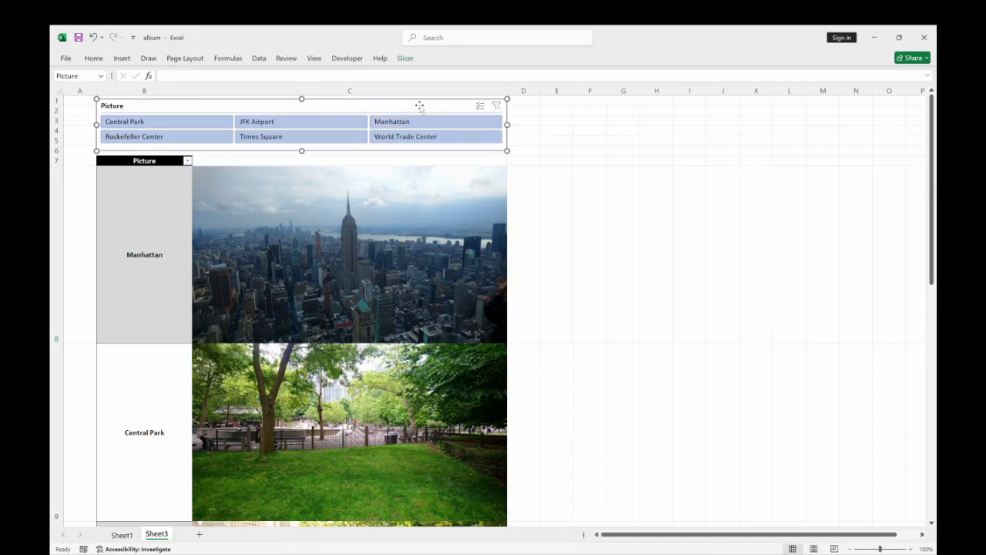
left_click(405, 59)
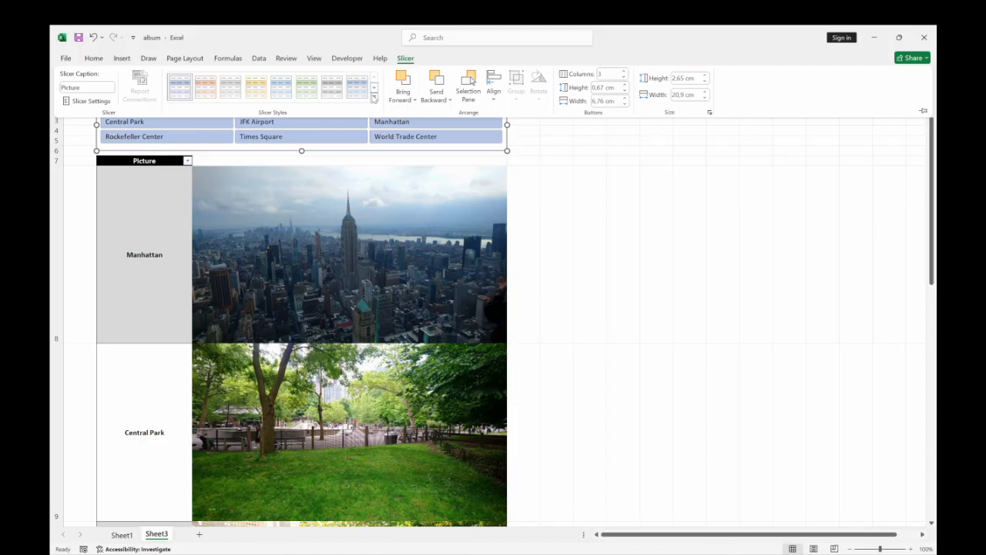
left_click(676, 175)
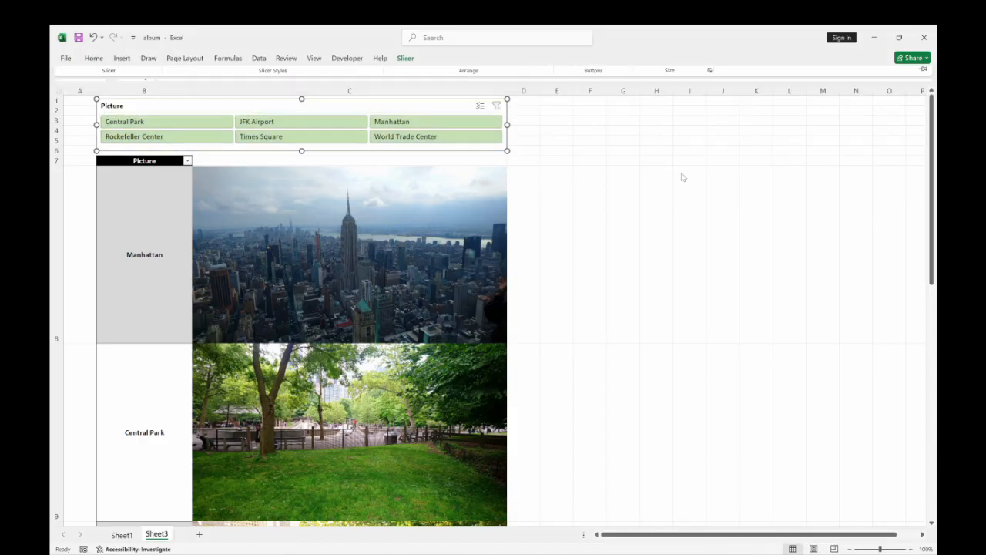
Turn off the slicer's header display and reduce its height to fit the two rows of buttons.
right_click(264, 106)
left_click(240, 108)
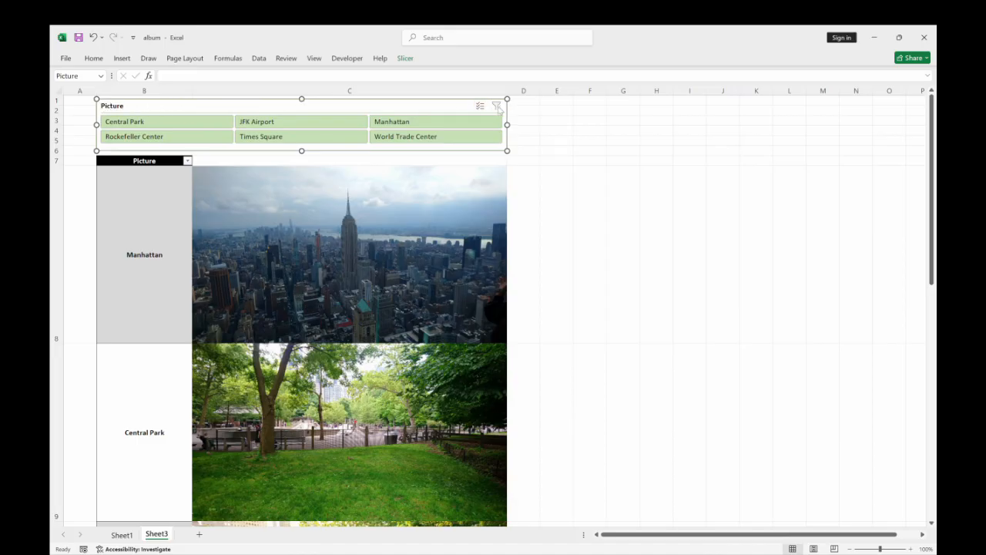
right_click(417, 109)
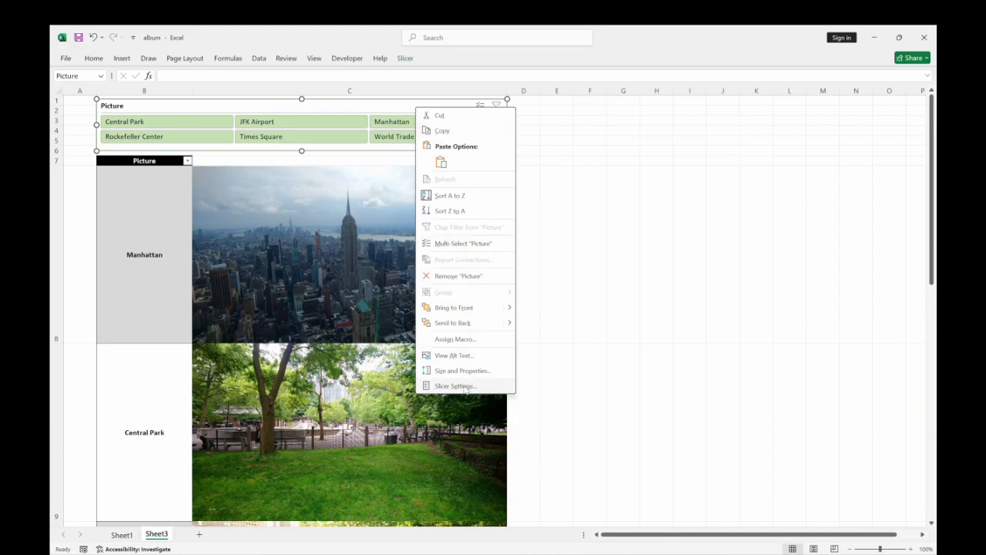
left_click(466, 388)
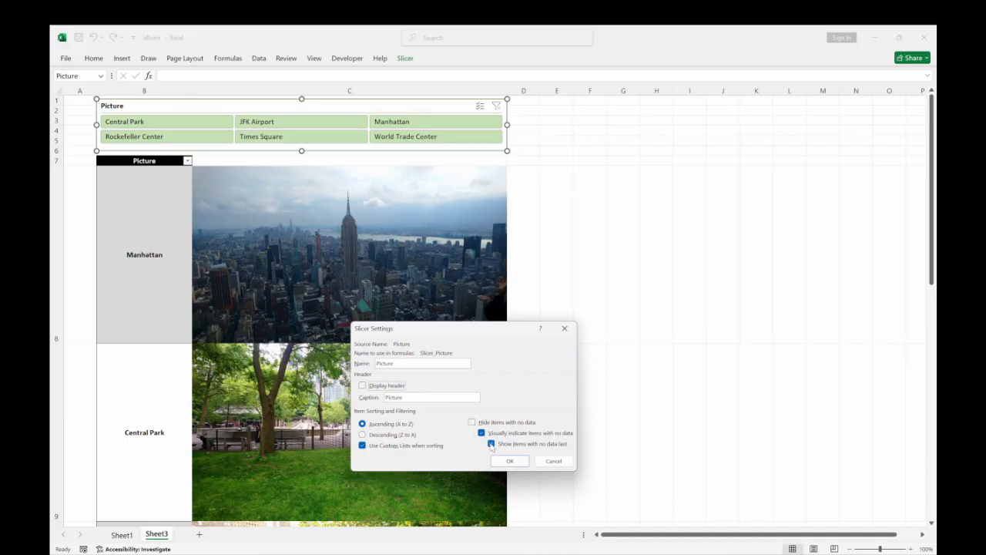
left_click(508, 460)
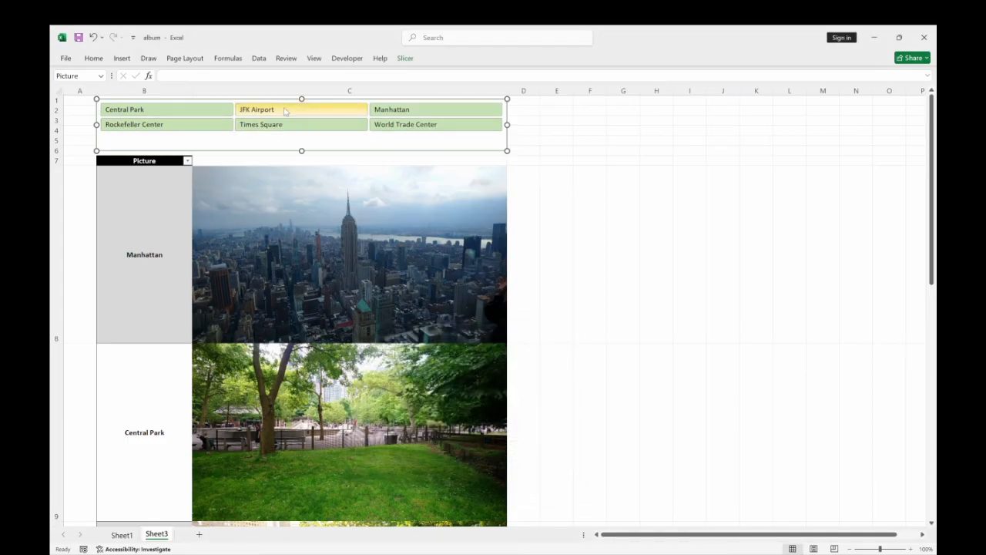
left_click_drag(302, 151, 299, 137)
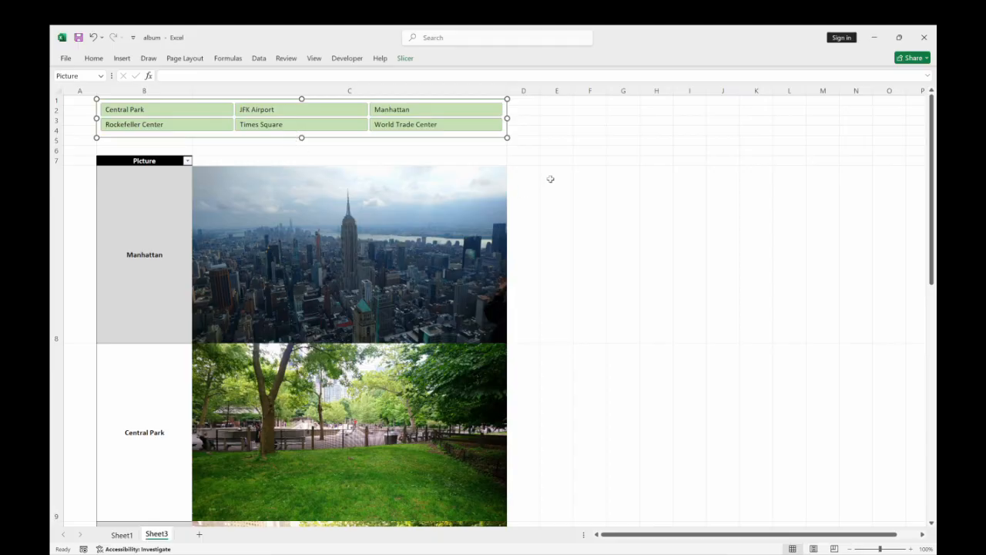
left_click(598, 171)
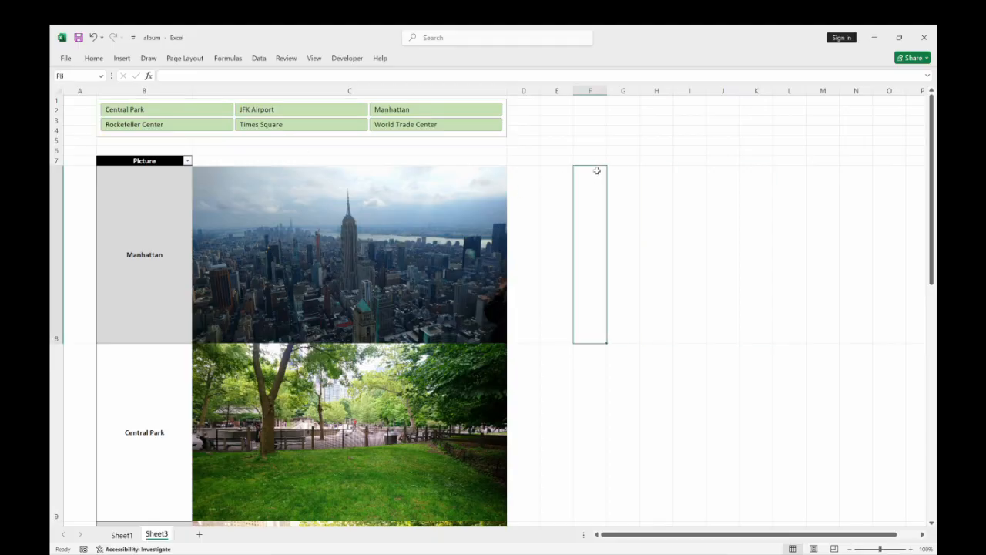
Test the slicer by filtering the album to Central Park, and clear the filter again.
left_click(163, 111)
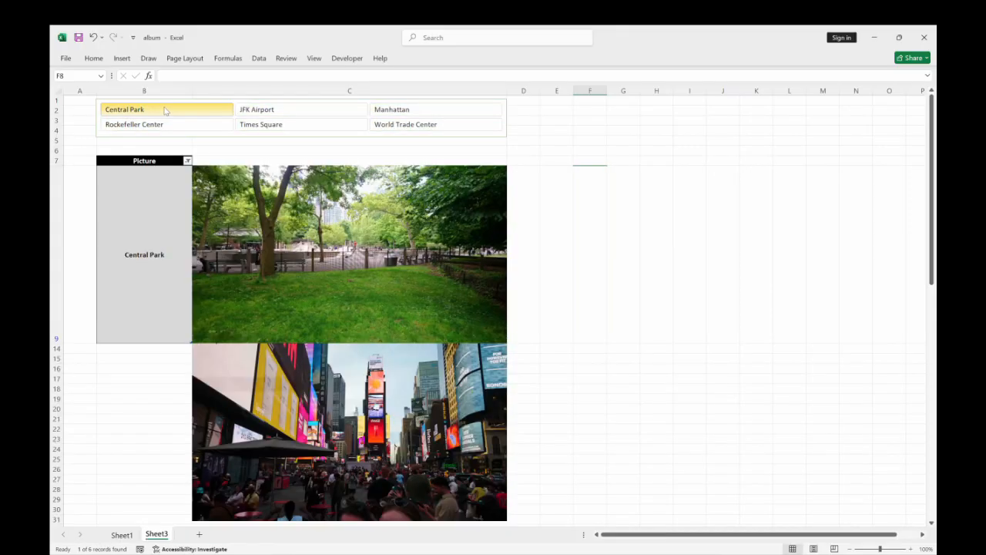
left_click(424, 129, "shift")
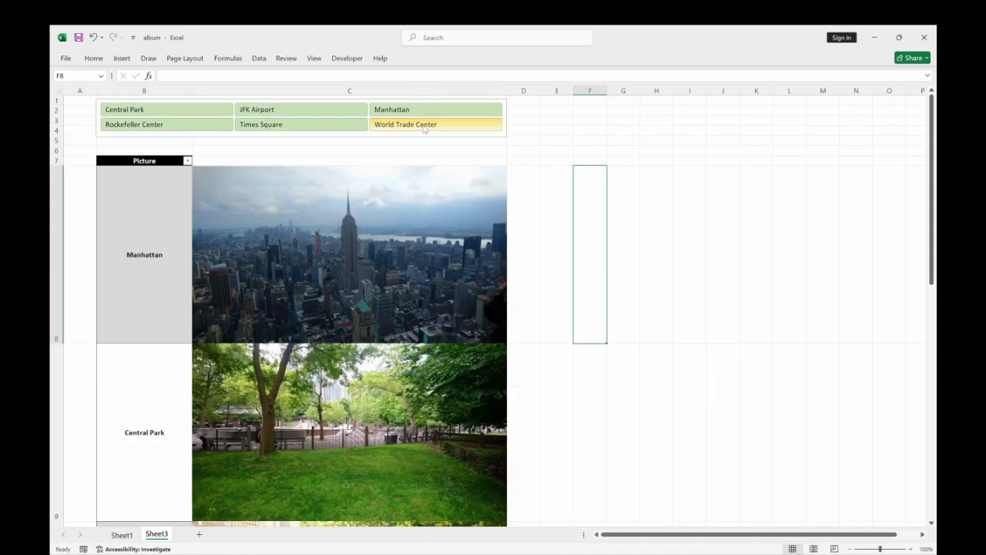
left_click(562, 194)
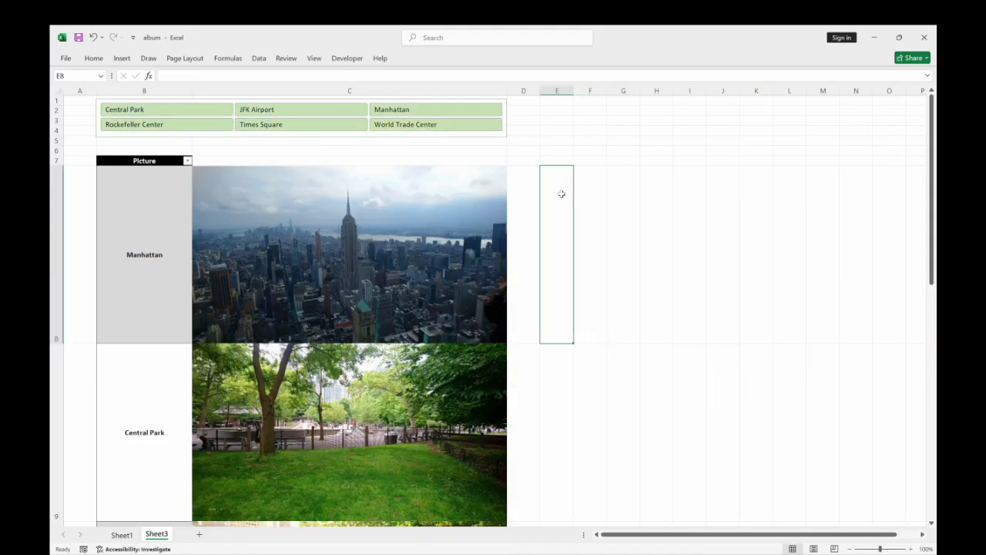
left_click(618, 230)
Select all the album pictures from Times Square up to Manhattan and set their properties to Move and size with cells.
scroll(378, 406, "down", 5)
scroll(378, 405, "up", 2)
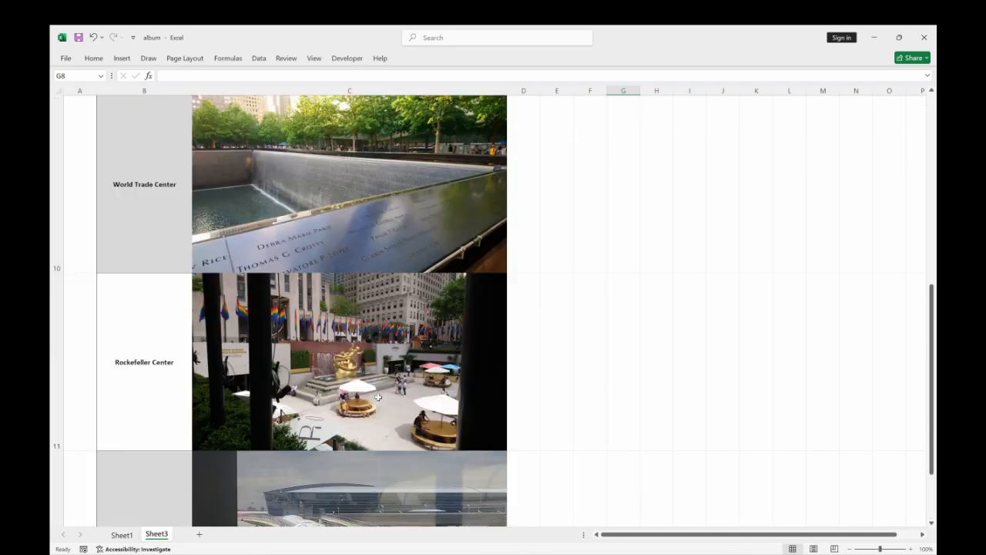
left_click_drag(934, 346, 931, 371)
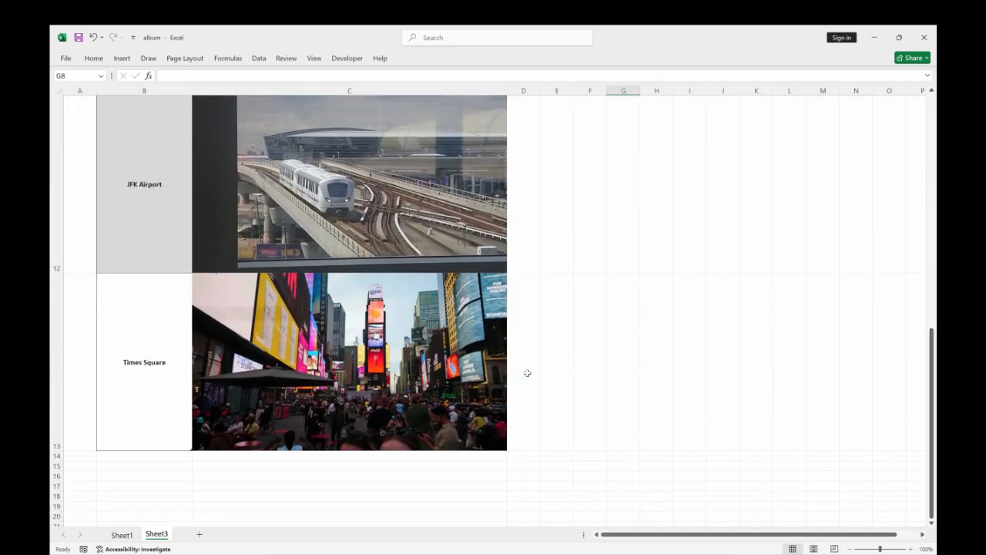
left_click(351, 357)
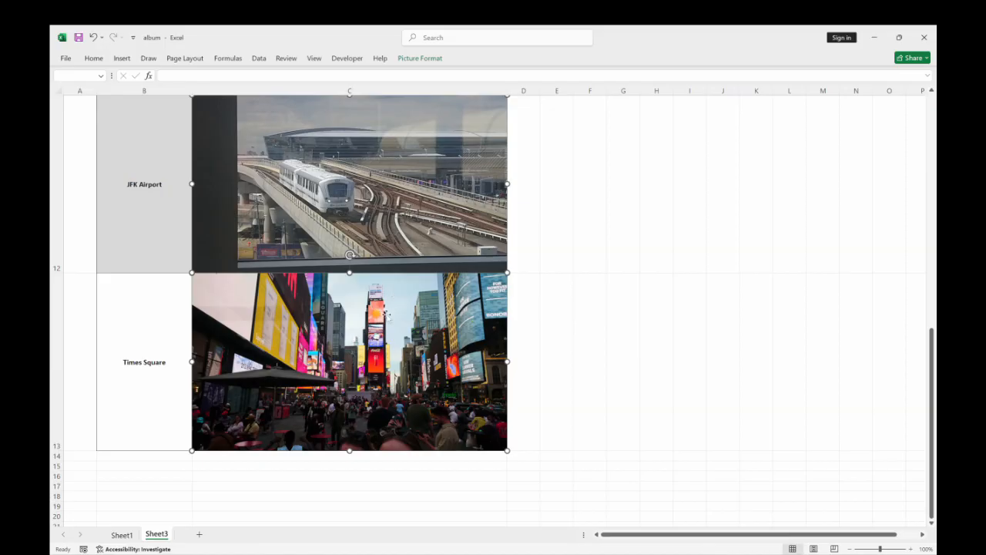
scroll(357, 330, "up", 1)
scroll(358, 330, "down", 1)
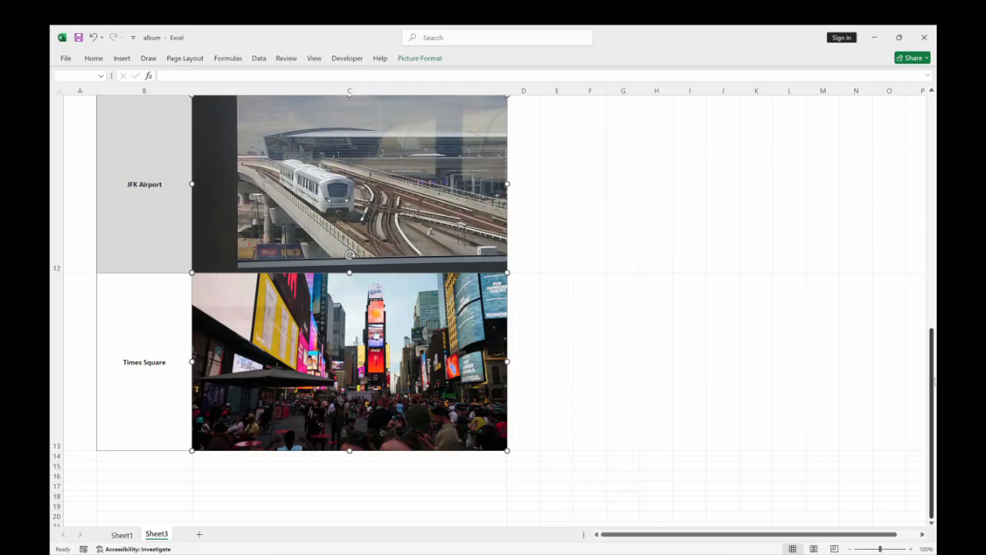
left_click_drag(930, 380, 928, 307)
left_click(387, 251, "ctrl")
left_click_drag(930, 331, 930, 285)
left_click(349, 197, "ctrl")
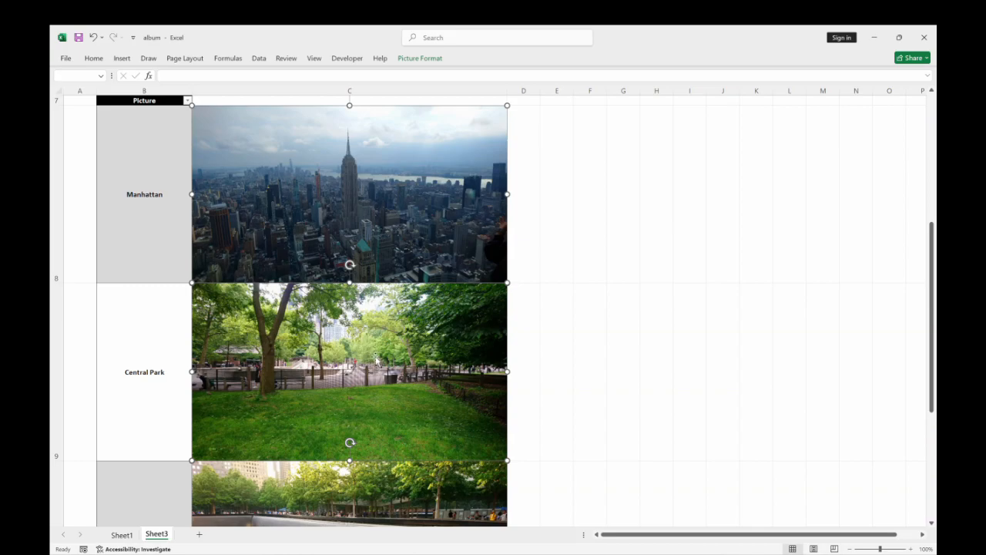
right_click(423, 341)
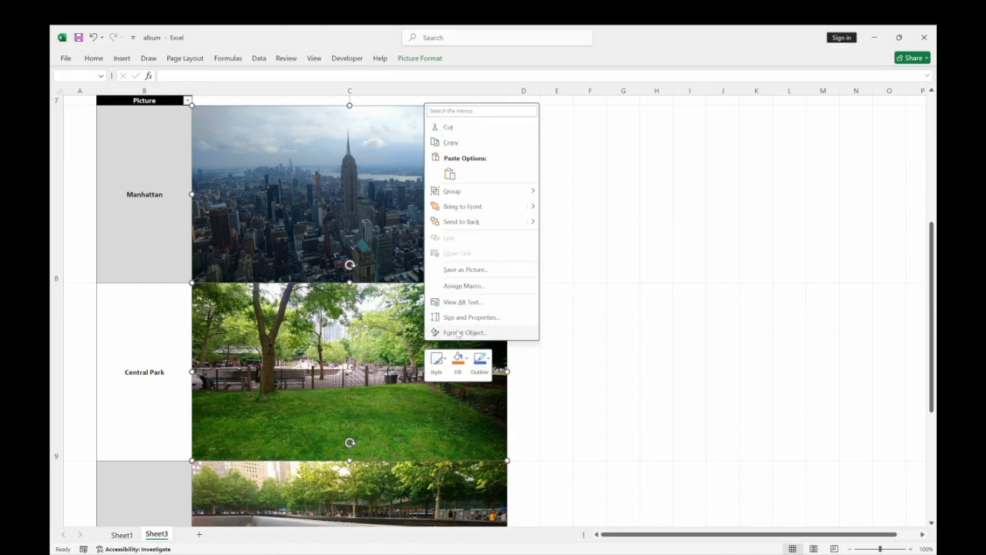
left_click(457, 332)
left_click(842, 116)
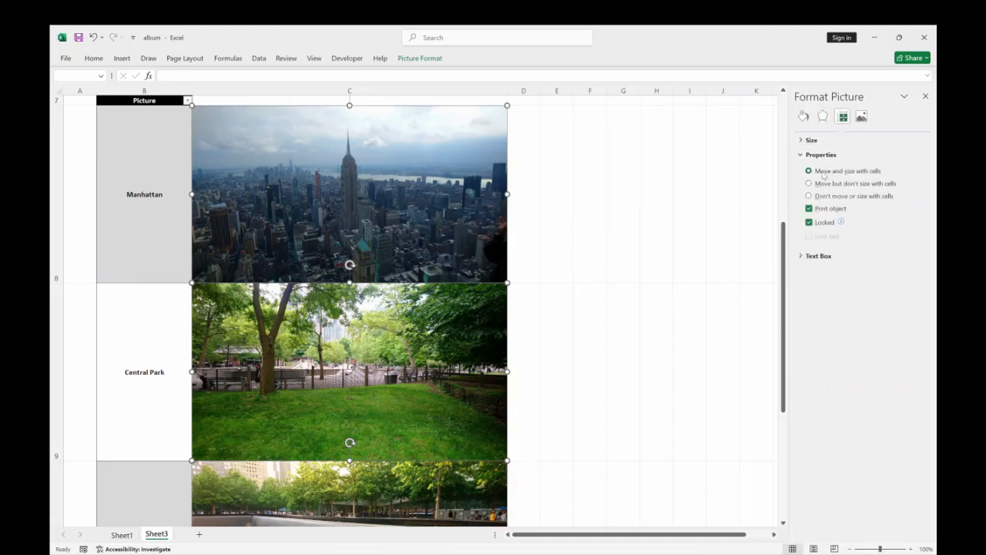
left_click(925, 96)
left_click(647, 302)
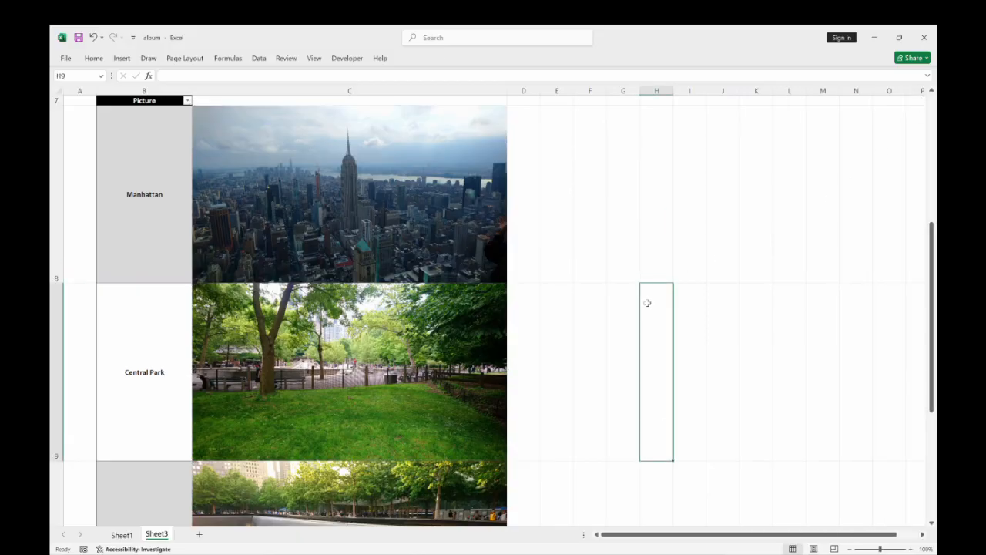
Test the slicer by filtering the album to each of the six locations in turn, ending on Central Park.
scroll(612, 308, "up", 2)
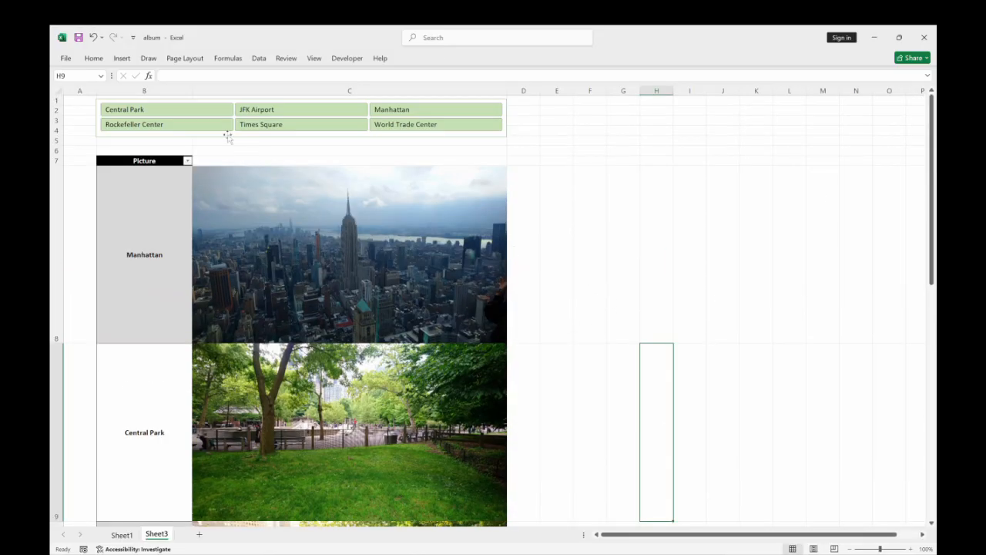
left_click(195, 111)
left_click(262, 115)
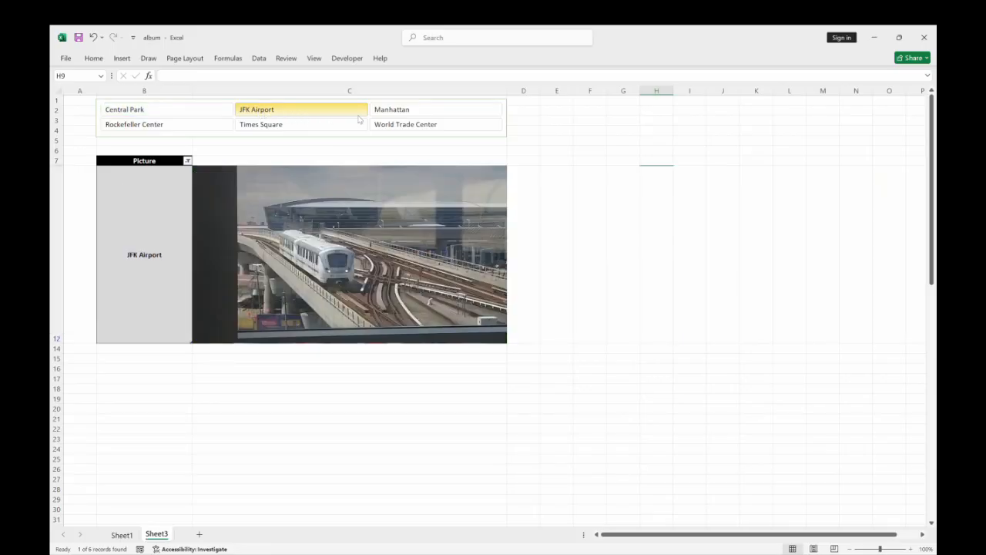
left_click(378, 115)
left_click(330, 126)
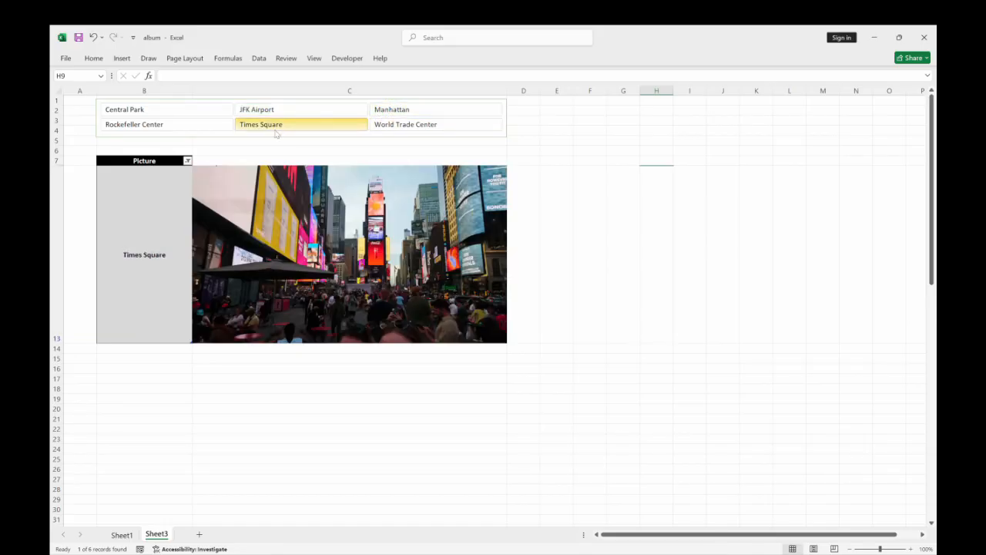
left_click(195, 127)
left_click(396, 130)
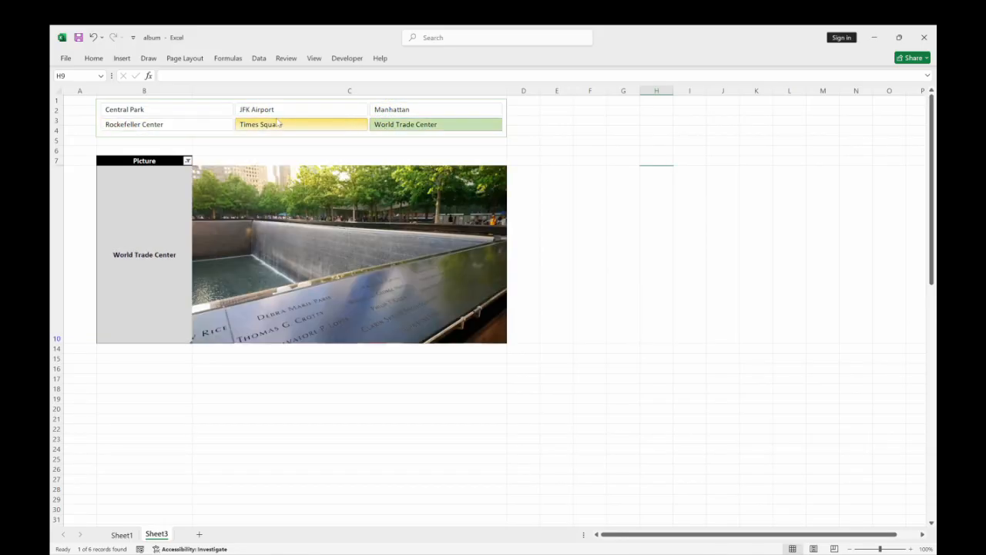
left_click(275, 115)
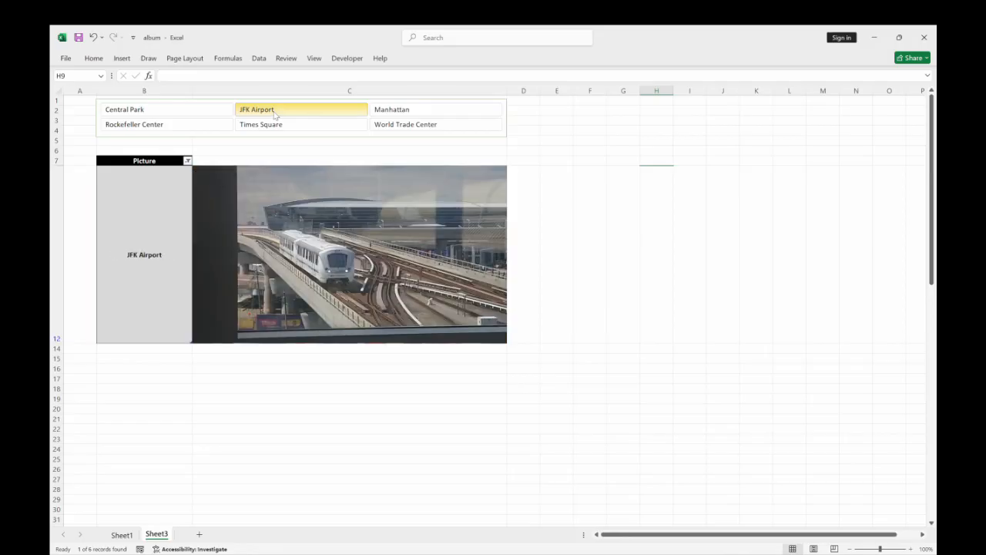
left_click(203, 111)
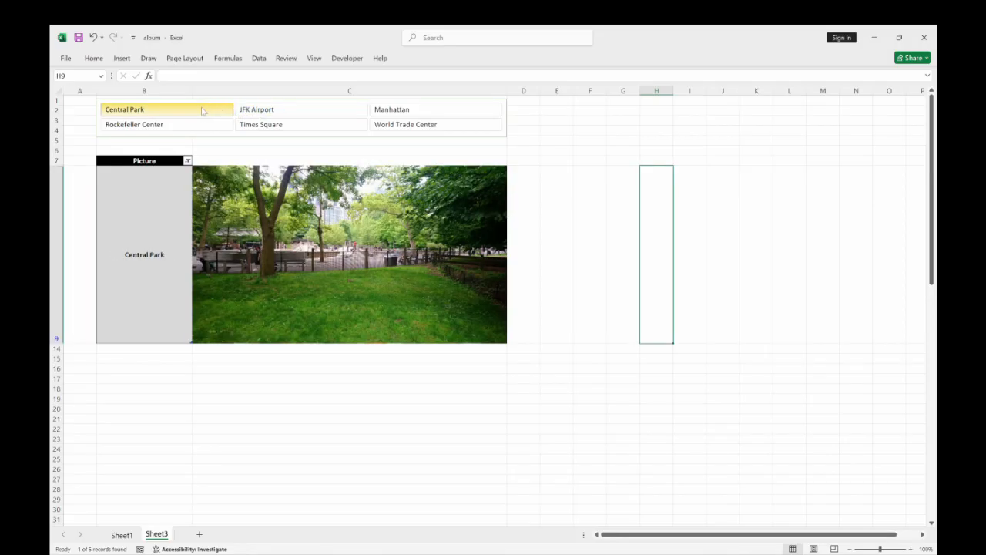
Hide the gridlines on the photo album sheet and deselect the slicer by selecting an empty cell.
left_click(585, 166)
left_click(641, 151)
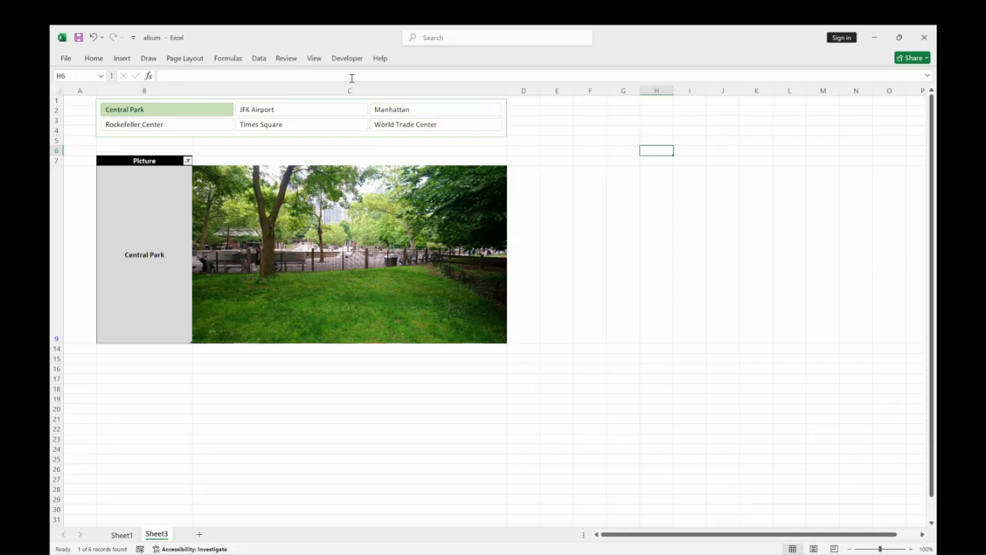
left_click(314, 58)
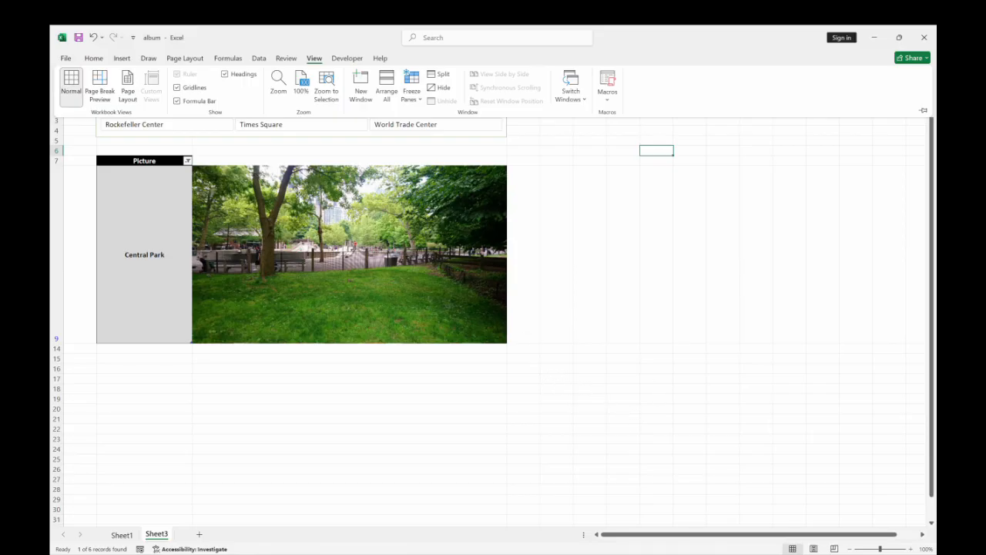
left_click(177, 88)
left_click(773, 312)
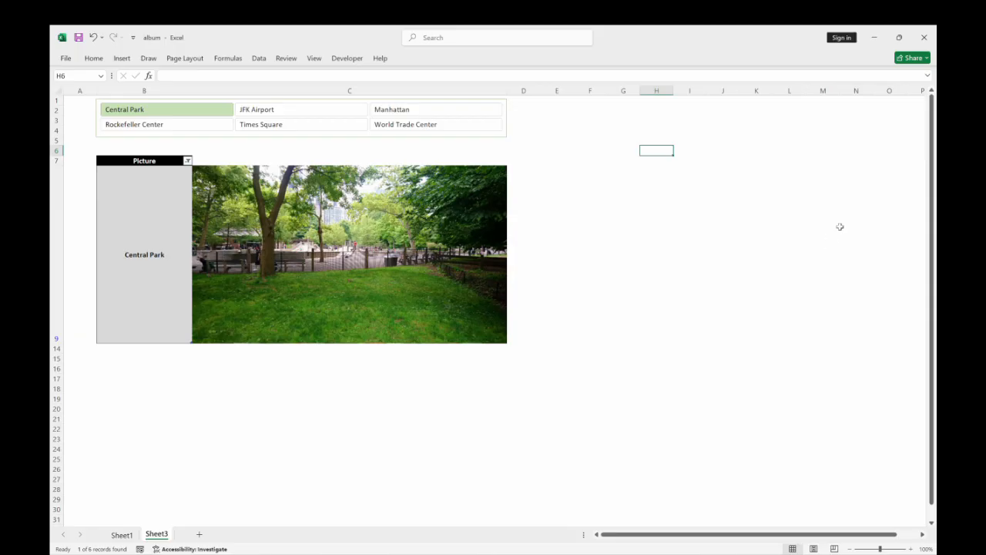
left_click(843, 216)
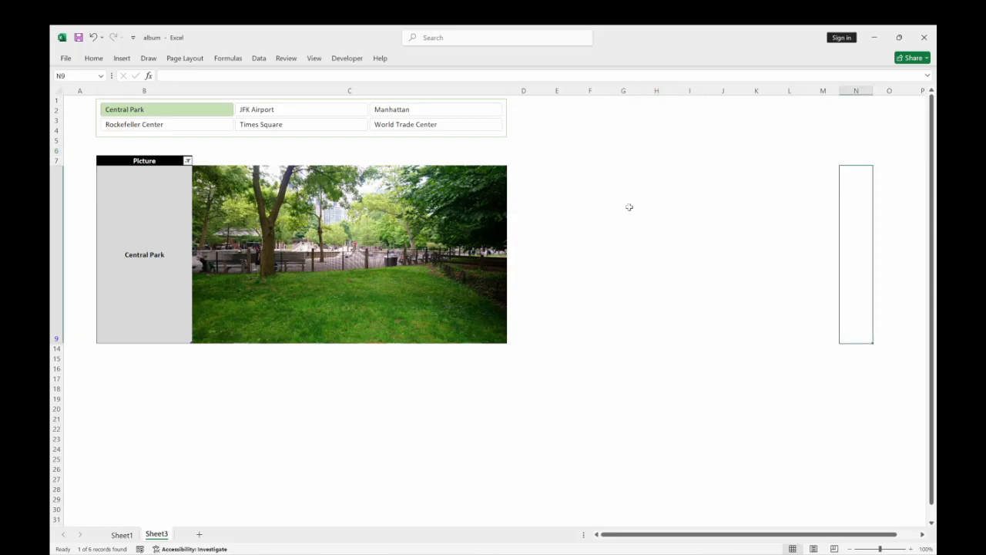
Check the finished album without gridlines by switching the slicer through all the locations, finishing on Rockefeller Center.
left_click(260, 116)
left_click(394, 112)
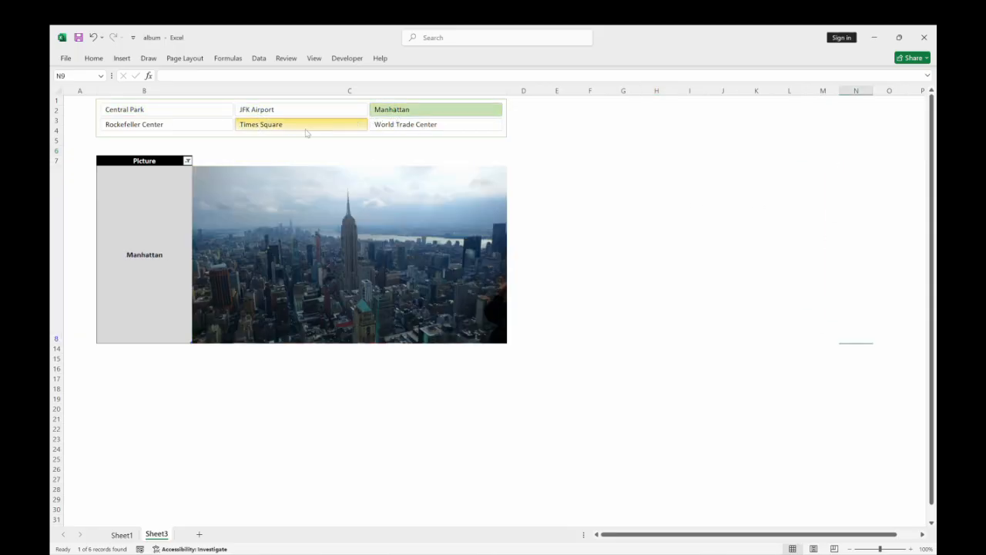
left_click(305, 131)
left_click(204, 126)
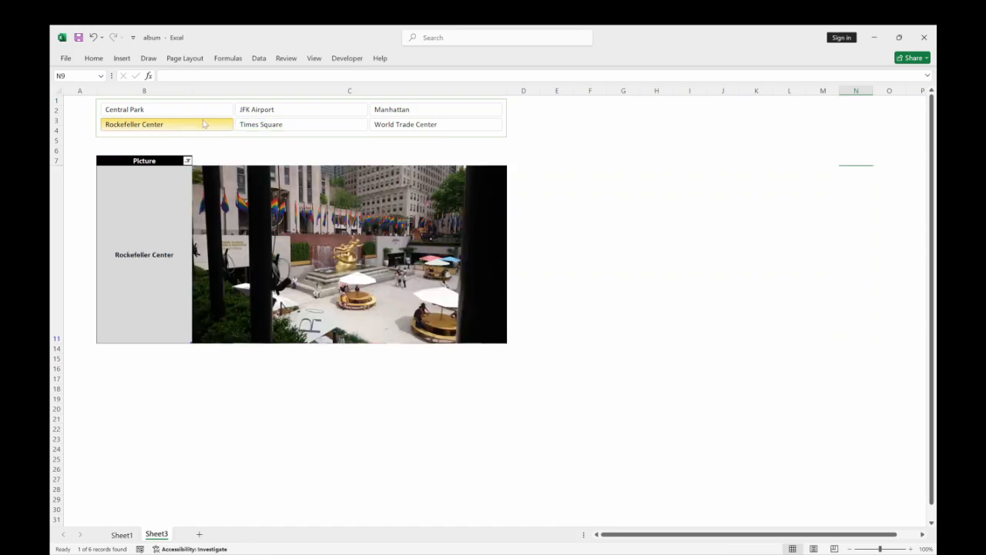
left_click(200, 113)
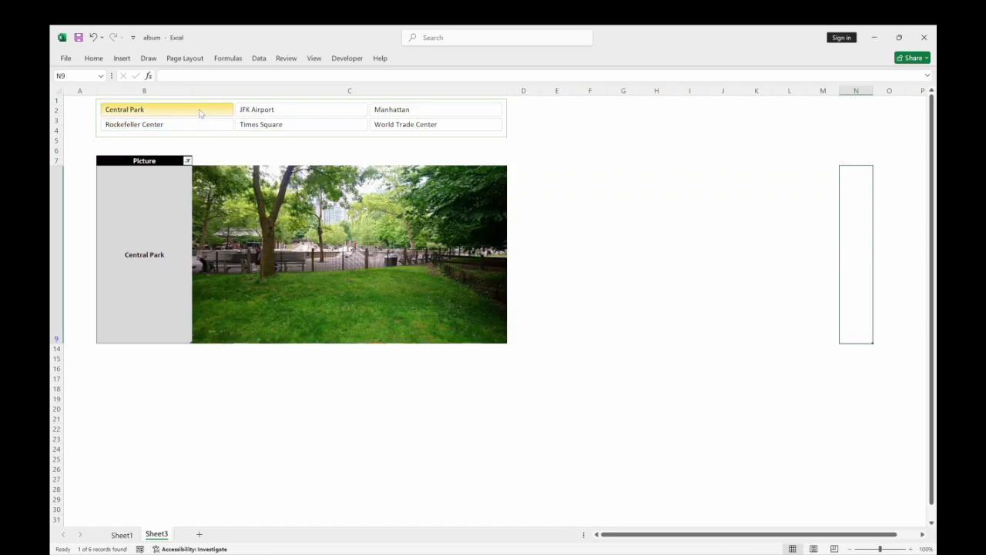
left_click(275, 112)
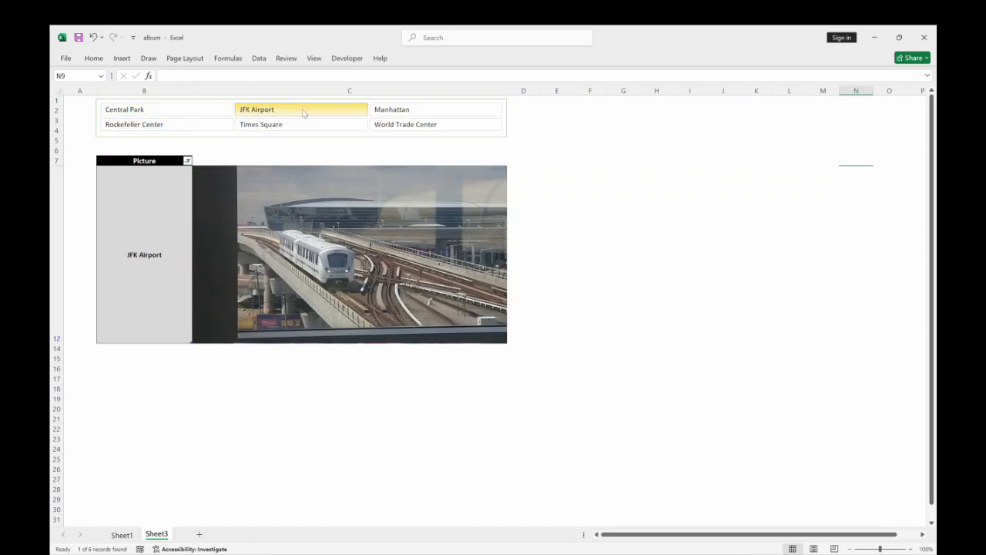
left_click(390, 113)
left_click(327, 125)
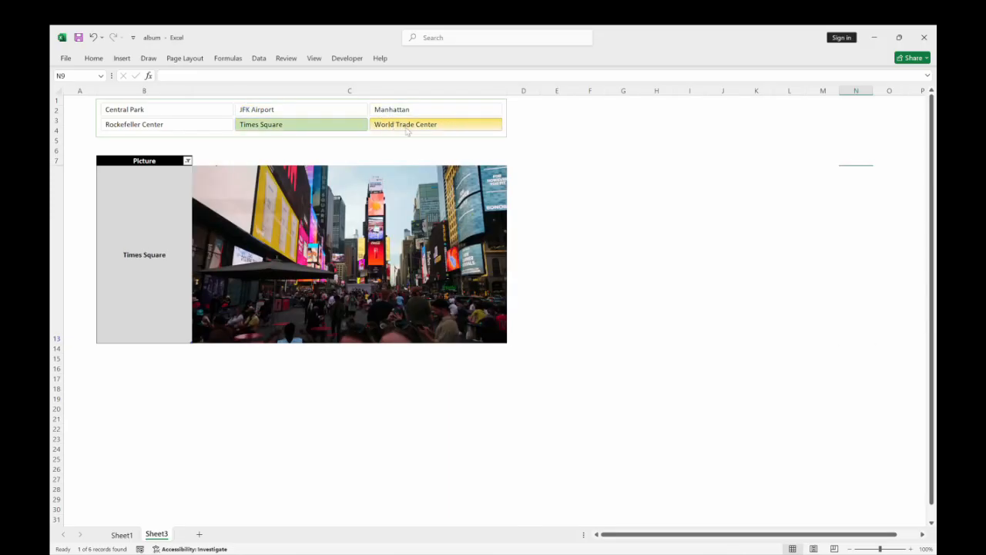
left_click(405, 126)
left_click(179, 124)
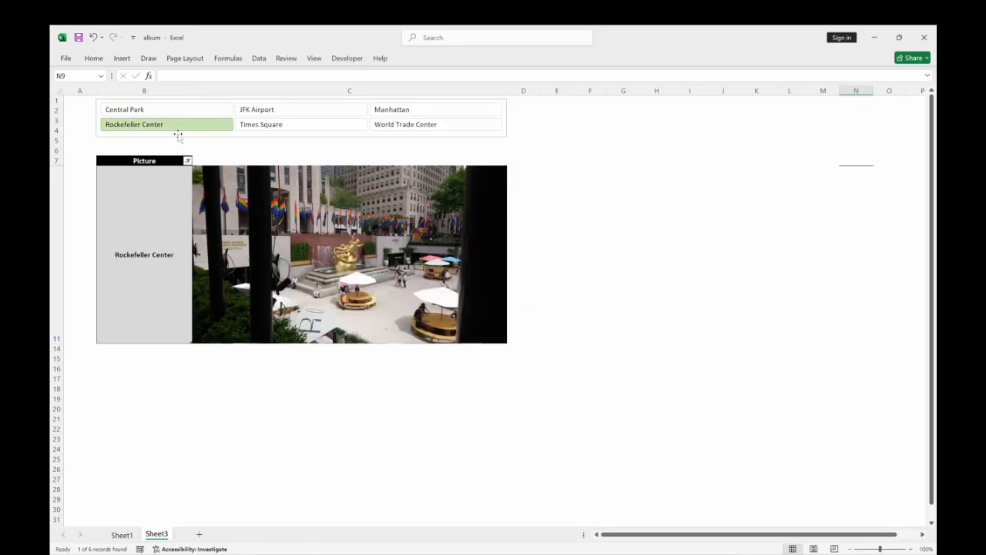